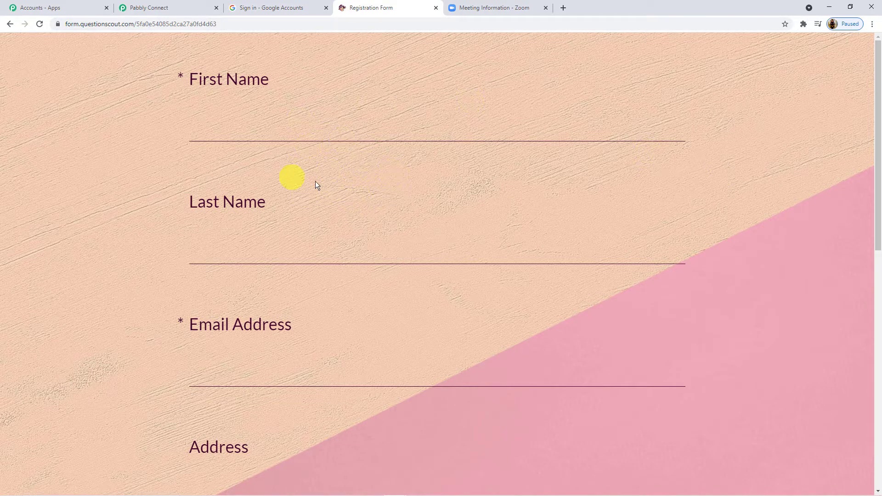
- Review who is currently registered for the Zoom meeting
{"action": "left_click", "coordinate": [496, 8]}
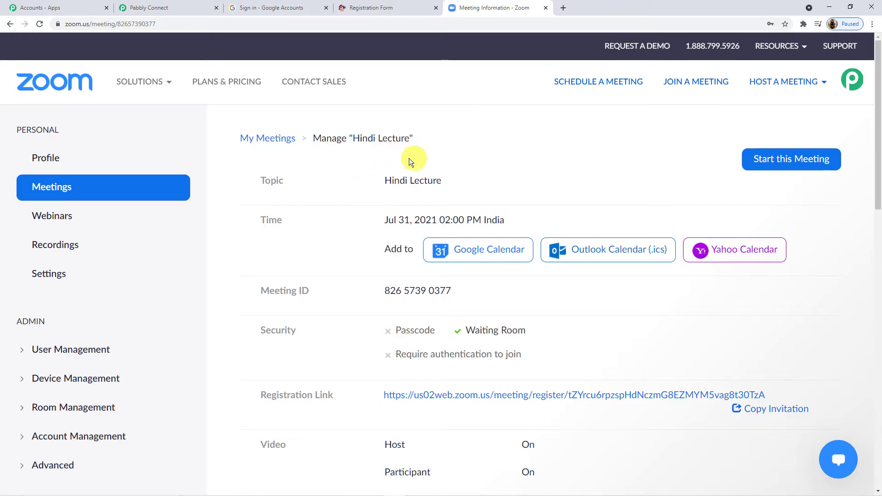
{"action": "scroll", "coordinate": [487, 258], "scroll_direction": "down", "scroll_amount": 3}
{"action": "scroll", "coordinate": [488, 308], "scroll_direction": "down", "scroll_amount": 5}
{"action": "scroll", "coordinate": [488, 307], "scroll_direction": "down", "scroll_amount": 2}
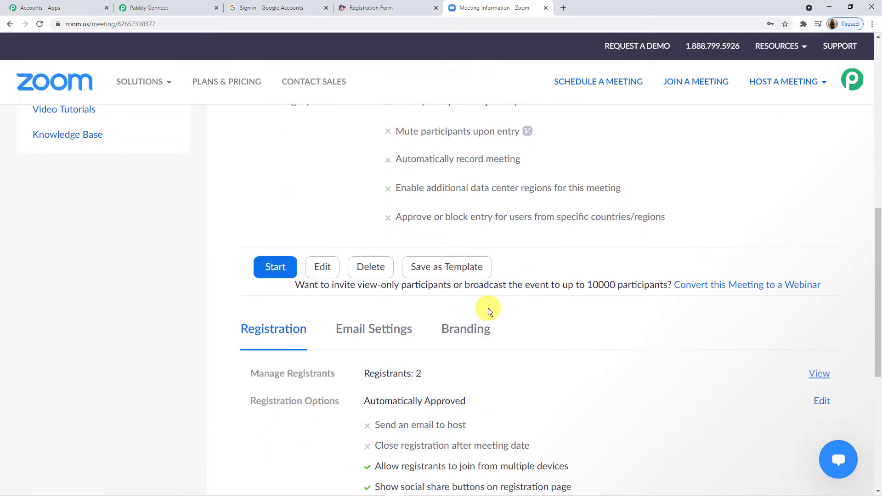
{"action": "scroll", "coordinate": [488, 307], "scroll_direction": "down", "scroll_amount": 2}
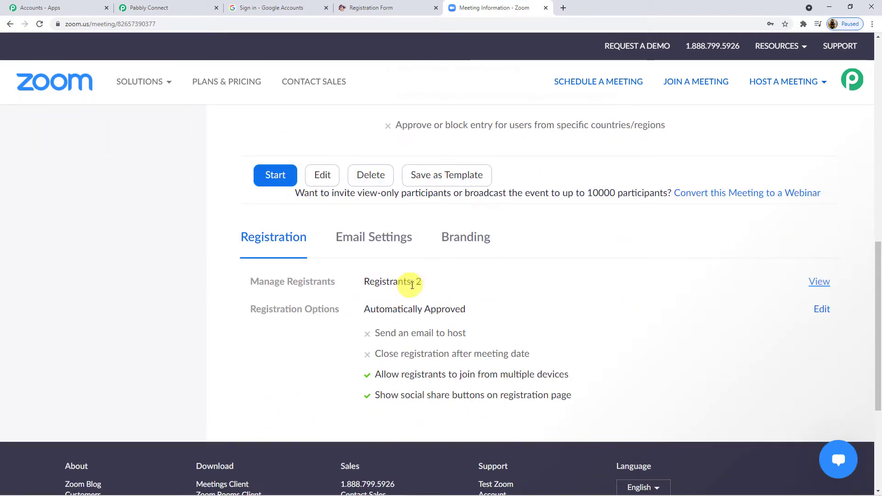
{"action": "left_click", "coordinate": [820, 282]}
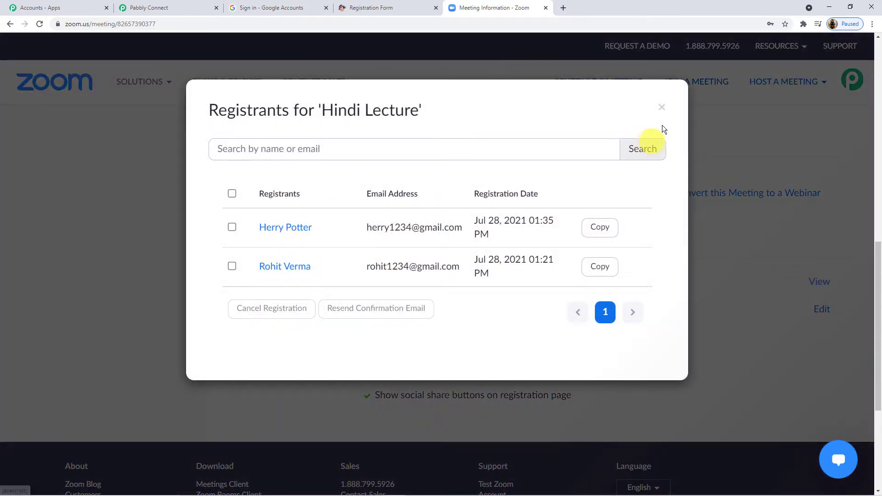
{"action": "left_click", "coordinate": [661, 109]}
{"action": "left_click", "coordinate": [351, 6]}
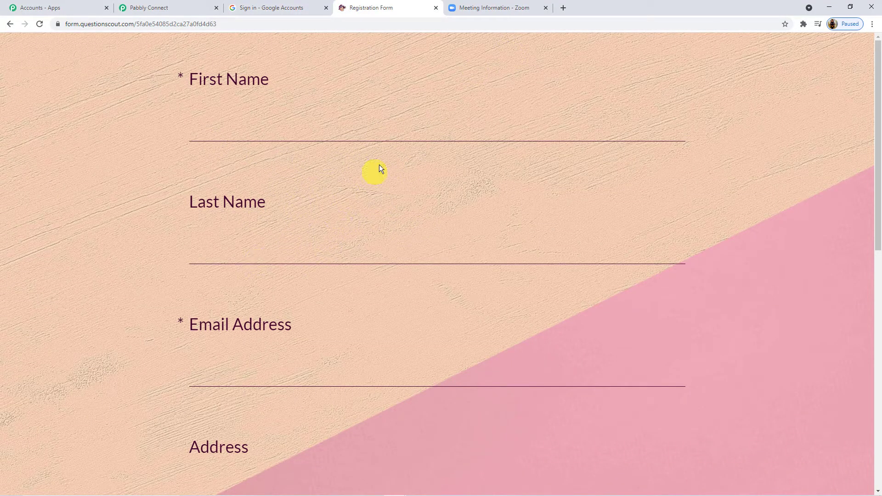
{"action": "left_click", "coordinate": [506, 11]}
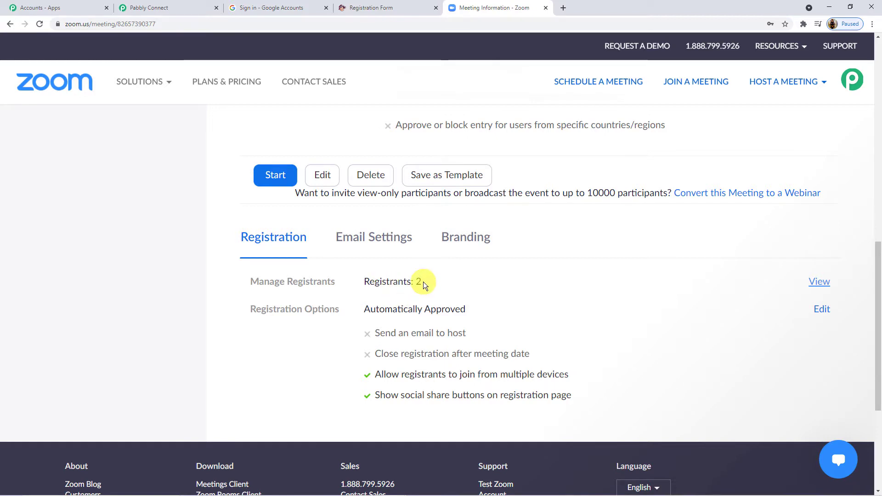
- Fill in the registrant's details, with organization Pabbly and job title Hod, and submit the form
{"action": "left_click", "coordinate": [385, 8]}
{"action": "left_click", "coordinate": [272, 132]}
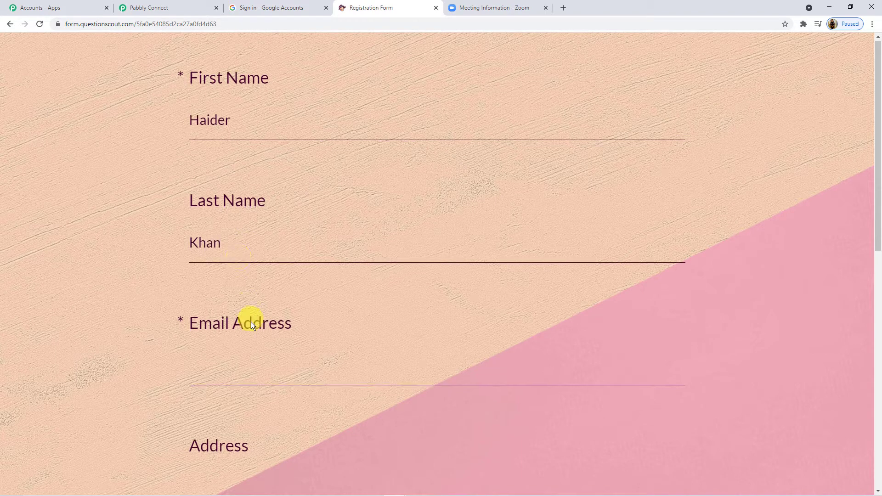
{"action": "scroll", "coordinate": [251, 321], "scroll_direction": "down", "scroll_amount": 4}
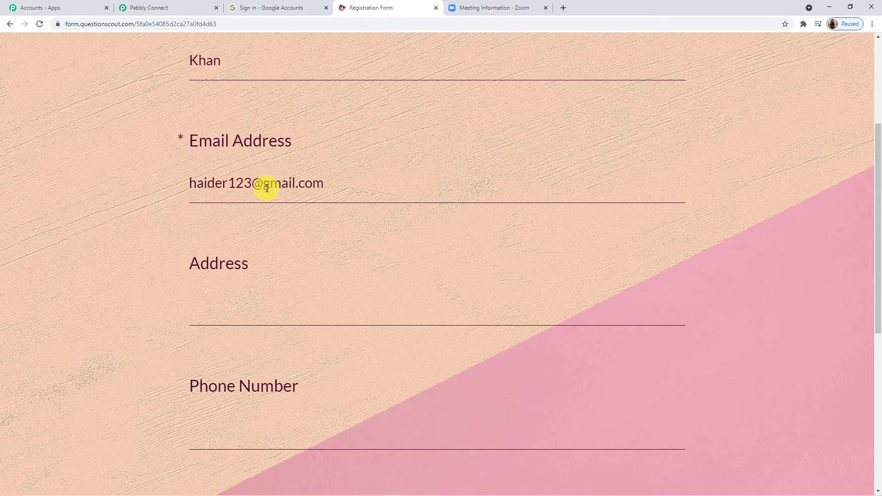
{"action": "scroll", "coordinate": [274, 207], "scroll_direction": "down", "scroll_amount": 2}
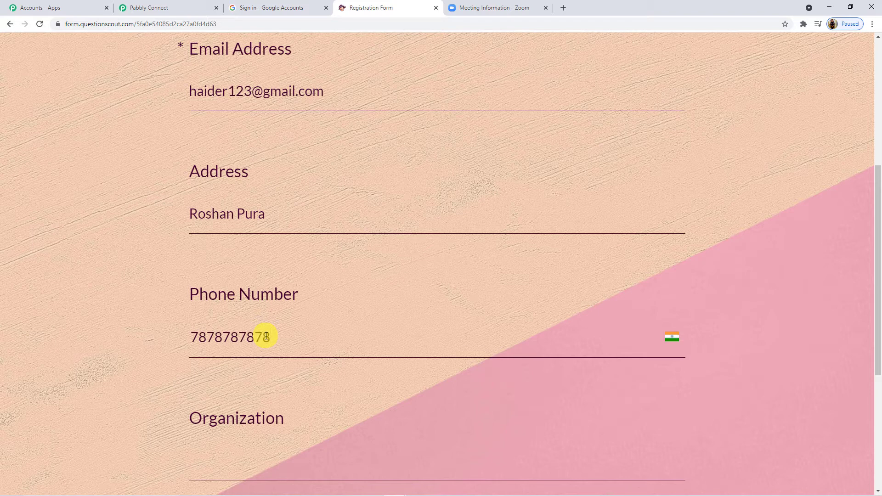
{"action": "scroll", "coordinate": [292, 293], "scroll_direction": "down", "scroll_amount": 4}
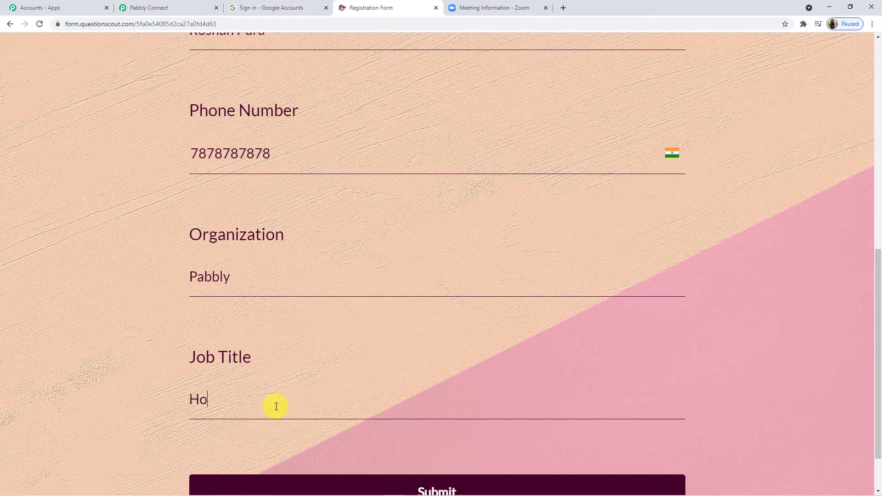
{"action": "scroll", "coordinate": [277, 409], "scroll_direction": "down", "scroll_amount": 2}
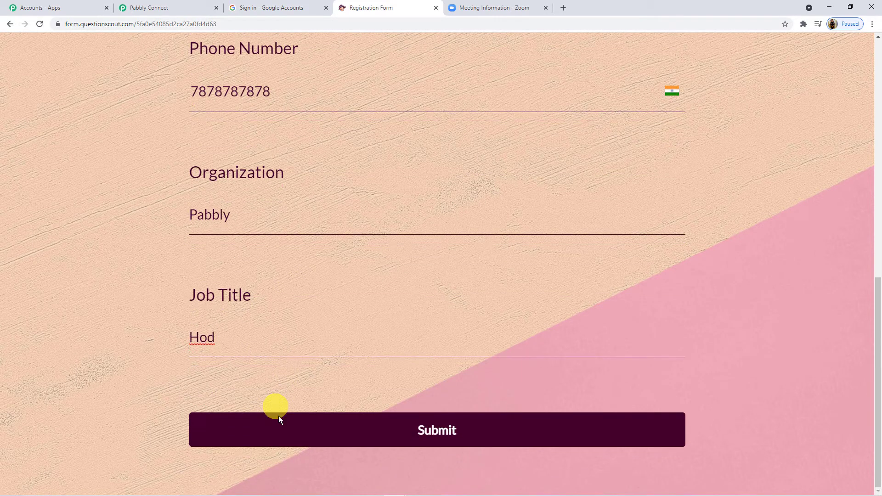
{"action": "left_click", "coordinate": [427, 427]}
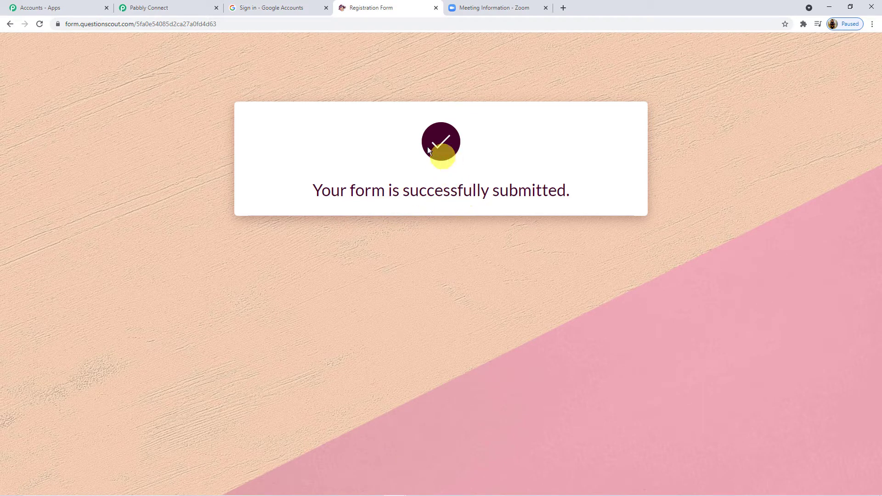
- Reload the Zoom meeting page and view its registrant list, now showing three registrants
{"action": "left_click", "coordinate": [502, 10]}
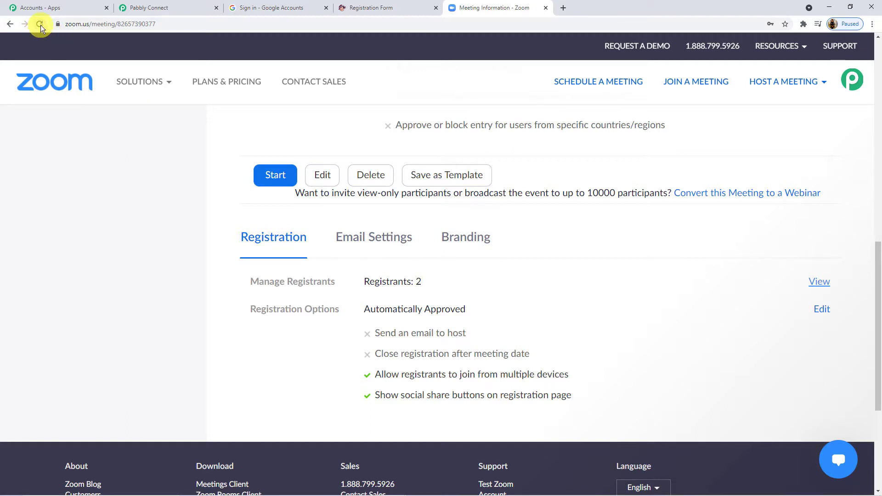
{"action": "left_click", "coordinate": [39, 24]}
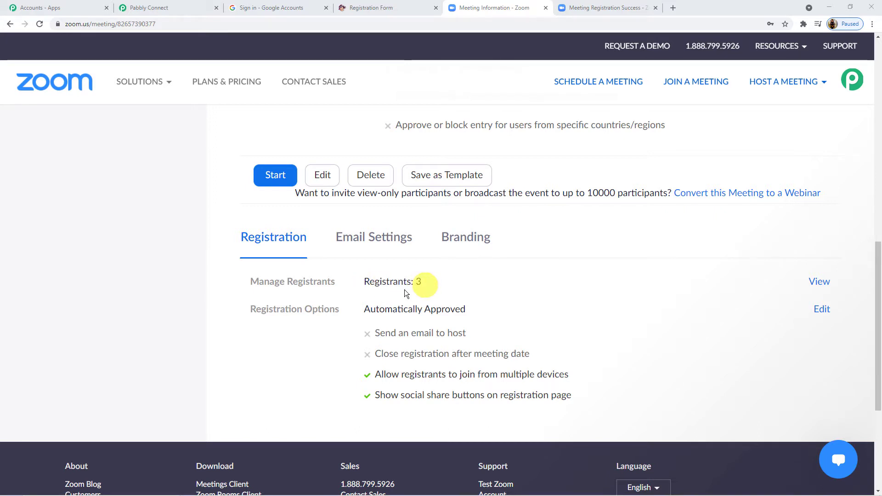
{"action": "scroll", "coordinate": [435, 321], "scroll_direction": "up", "scroll_amount": 2}
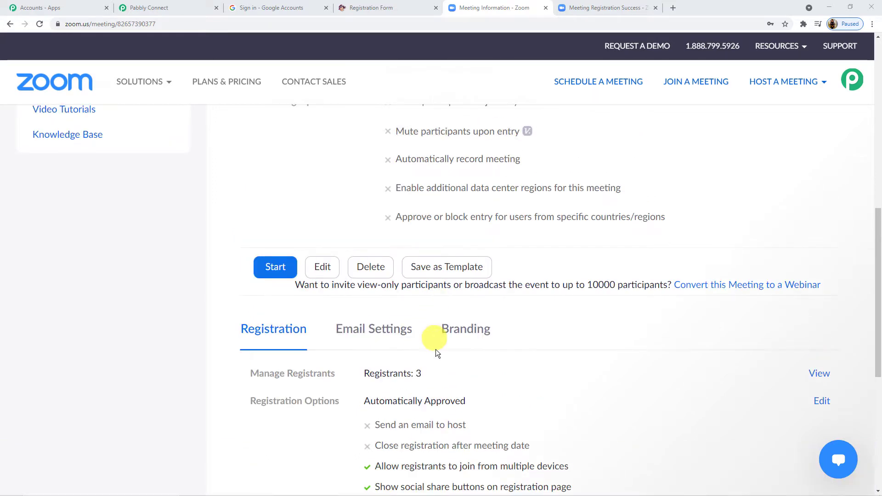
{"action": "left_click", "coordinate": [822, 373]}
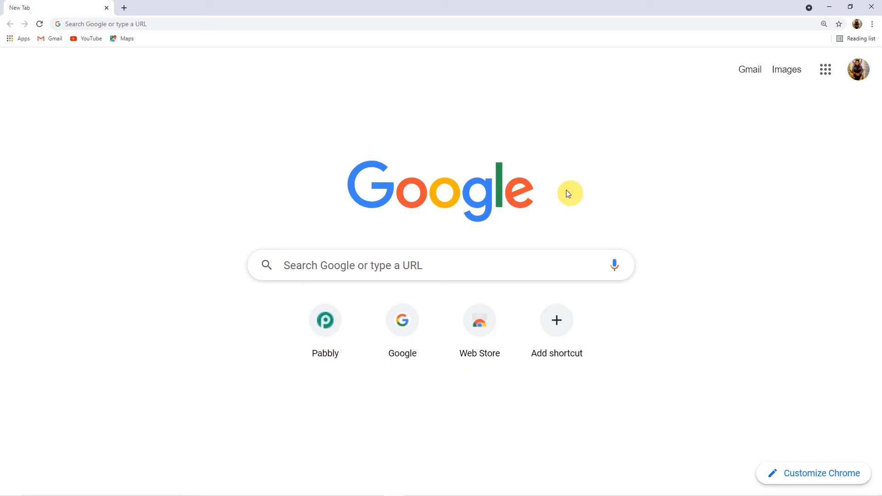
- Go to Pabbly.com and open the Pabbly Connect product page
{"action": "left_click", "coordinate": [132, 28]}
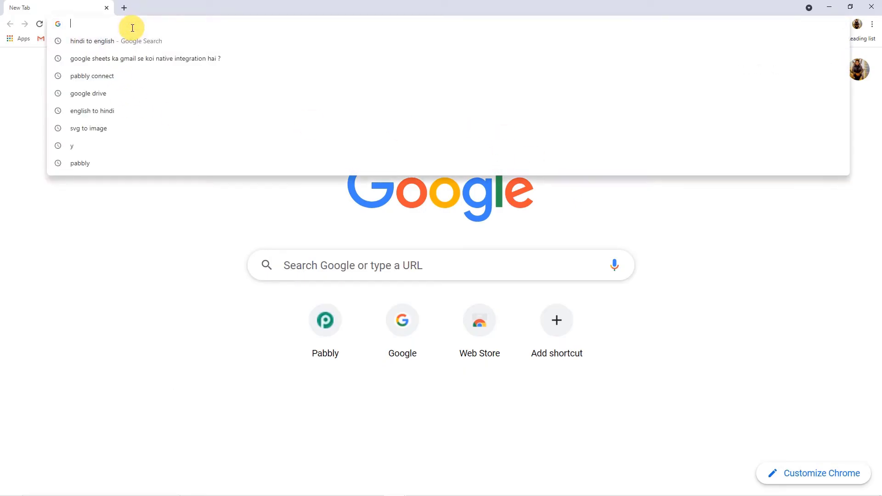
{"action": "type", "text": "Pabbly"}
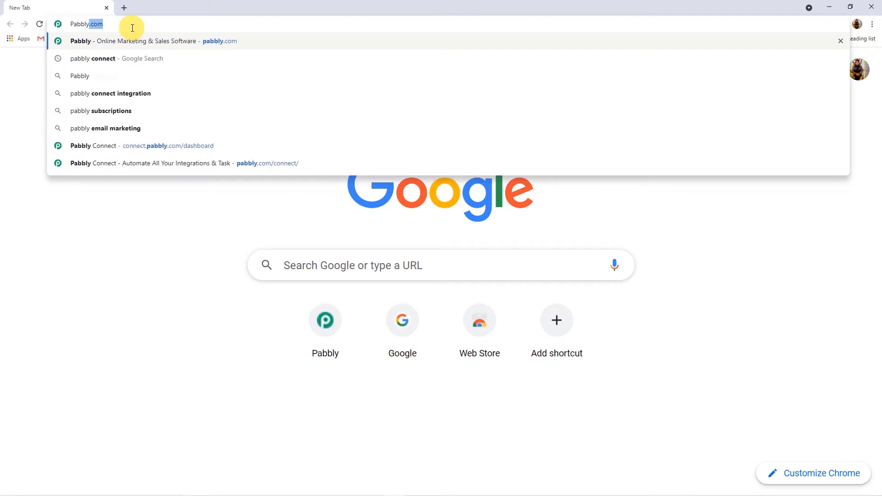
{"action": "type", "text": ".com"}
{"action": "key", "text": "Return"}
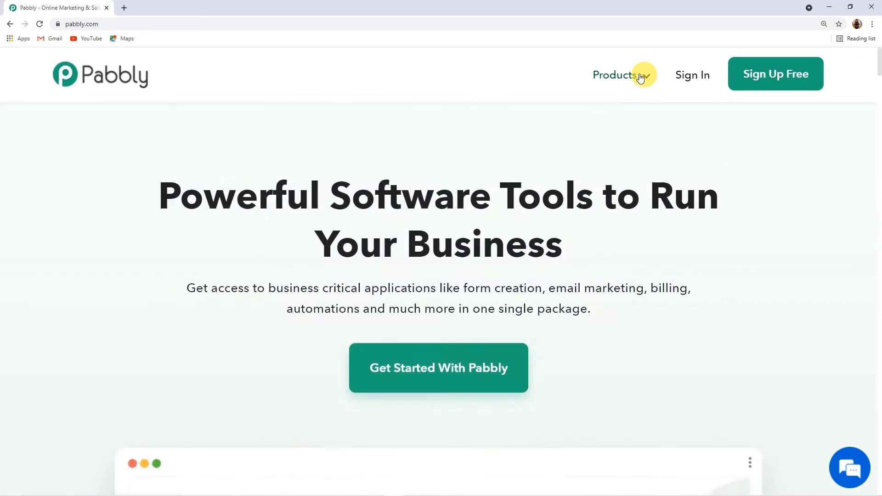
{"action": "mouse_move", "coordinate": [621, 75]}
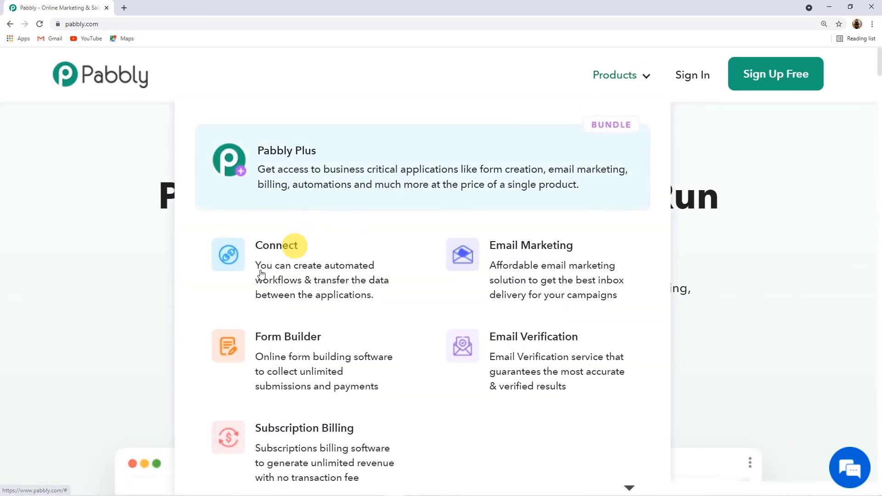
{"action": "left_click", "coordinate": [287, 263]}
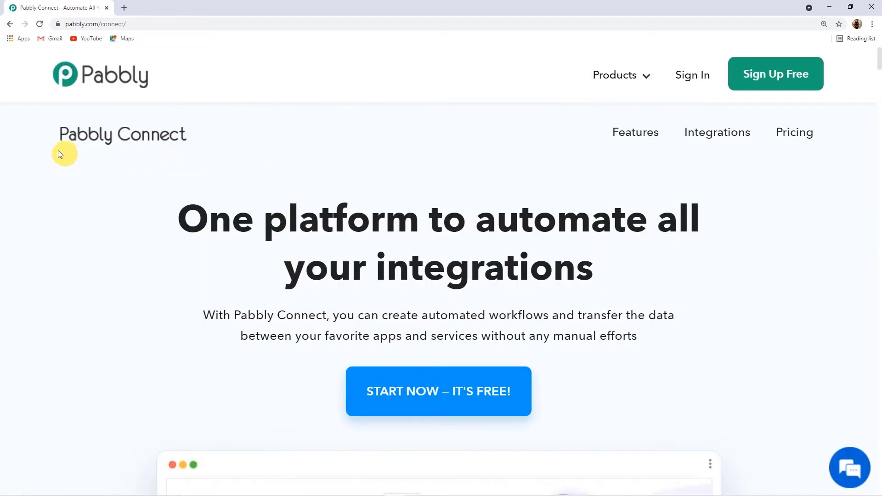
{"action": "scroll", "coordinate": [434, 203], "scroll_direction": "down", "scroll_amount": 2}
{"action": "scroll", "coordinate": [459, 216], "scroll_direction": "down", "scroll_amount": 4}
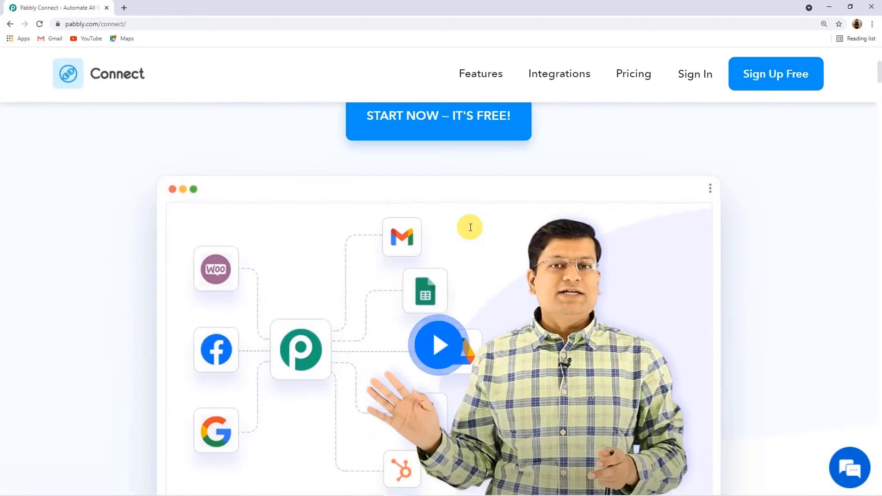
{"action": "scroll", "coordinate": [469, 226], "scroll_direction": "down", "scroll_amount": 2}
{"action": "scroll", "coordinate": [471, 231], "scroll_direction": "up", "scroll_amount": 2}
{"action": "scroll", "coordinate": [469, 227], "scroll_direction": "up", "scroll_amount": 5}
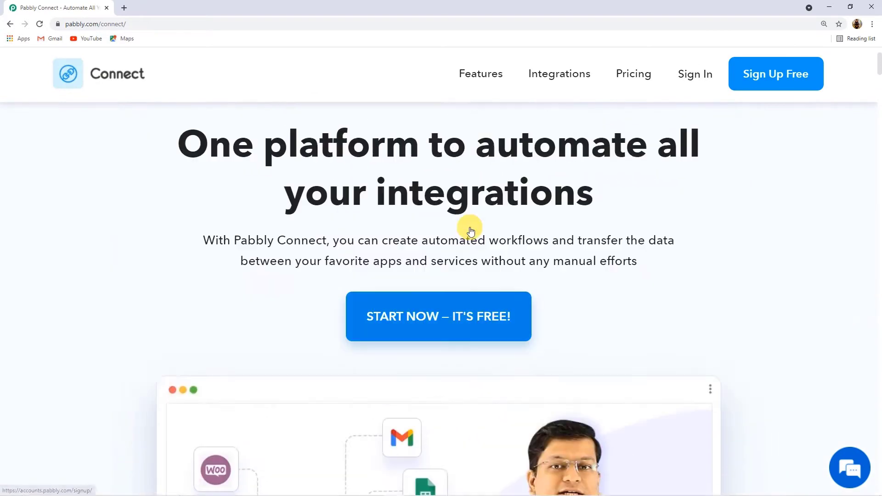
{"action": "scroll", "coordinate": [468, 224], "scroll_direction": "up", "scroll_amount": 2}
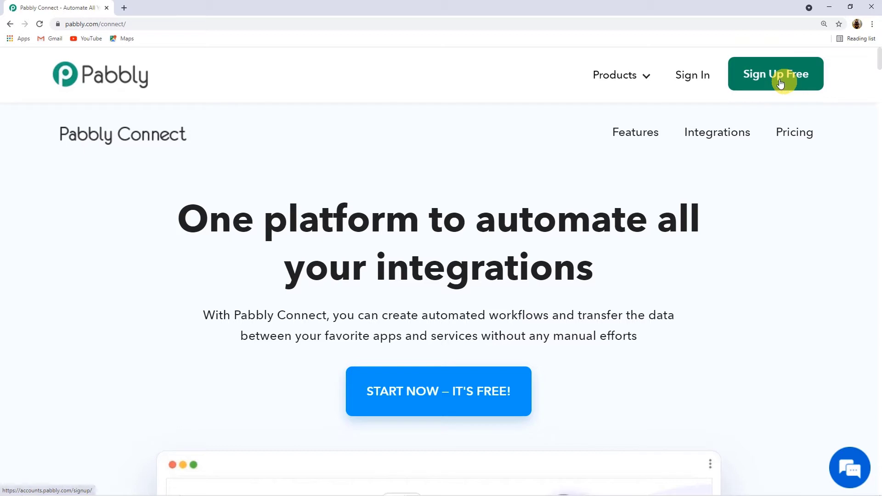
- Reach the Pabbly account's All Apps dashboard and access the Connect app
{"action": "left_click", "coordinate": [690, 79]}
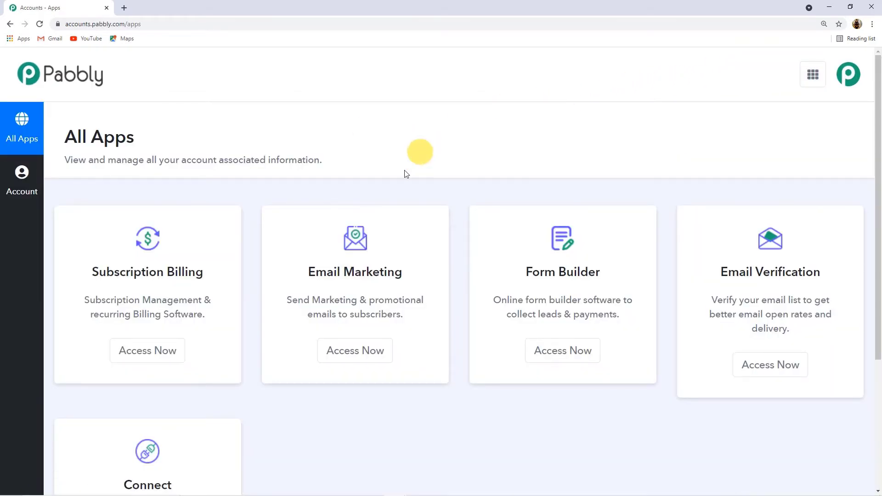
{"action": "scroll", "coordinate": [402, 176], "scroll_direction": "down", "scroll_amount": 4}
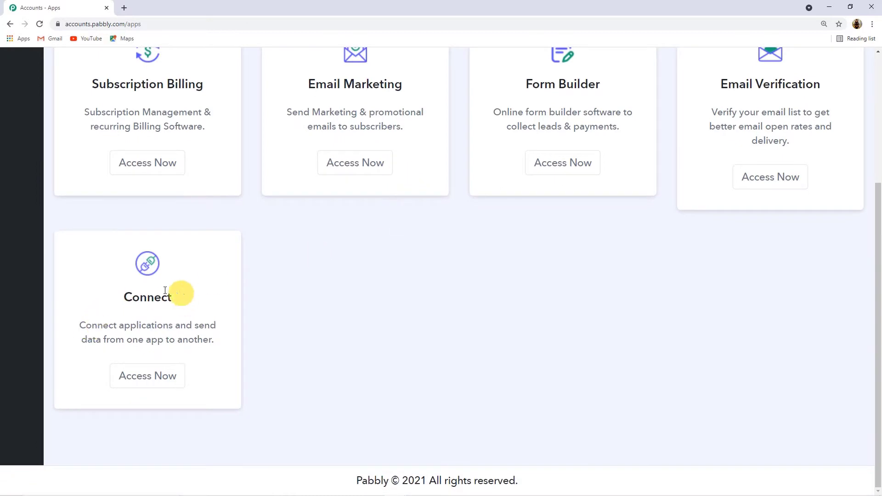
{"action": "left_click", "coordinate": [159, 383]}
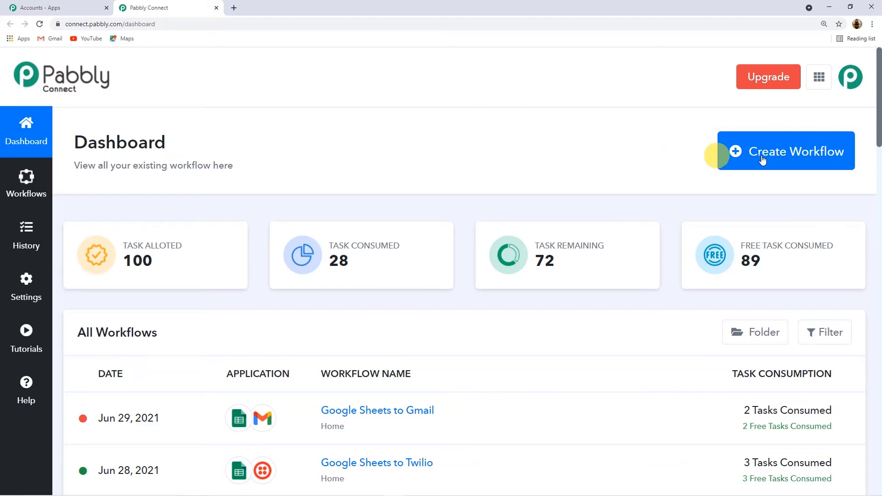
- Start a new workflow, name it 'QuestionScout to Google Sheets to Zoom', and create it
{"action": "left_click", "coordinate": [797, 158]}
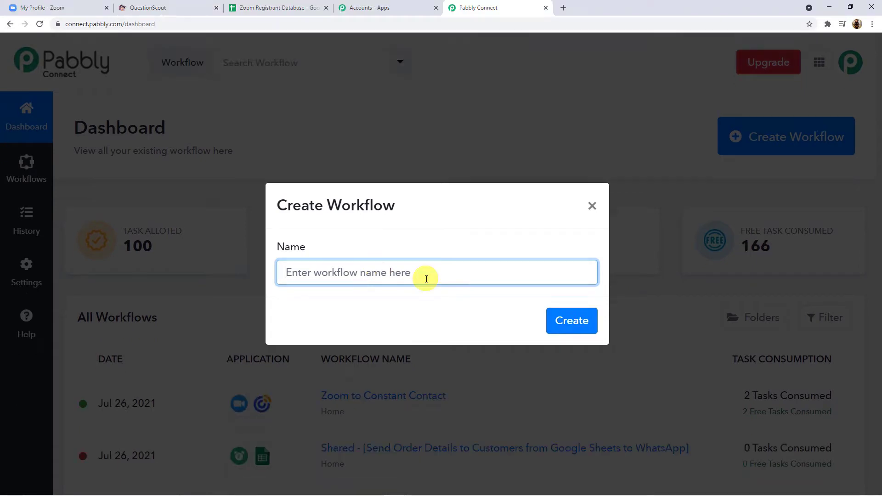
{"action": "type", "text": "Question"}
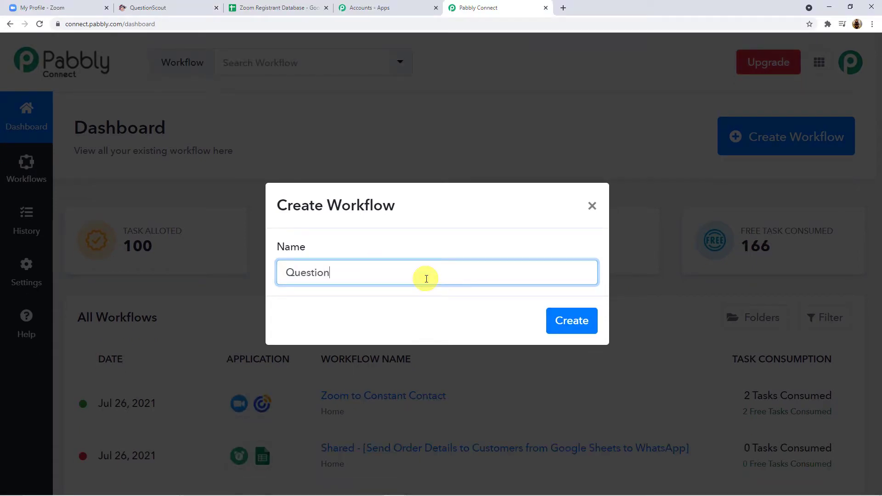
{"action": "type", "text": "Scout "}
{"action": "type", "text": "r"}
{"action": "key", "text": "BackSpace"}
{"action": "type", "text": "to "}
{"action": "type", "text": "Googl;"}
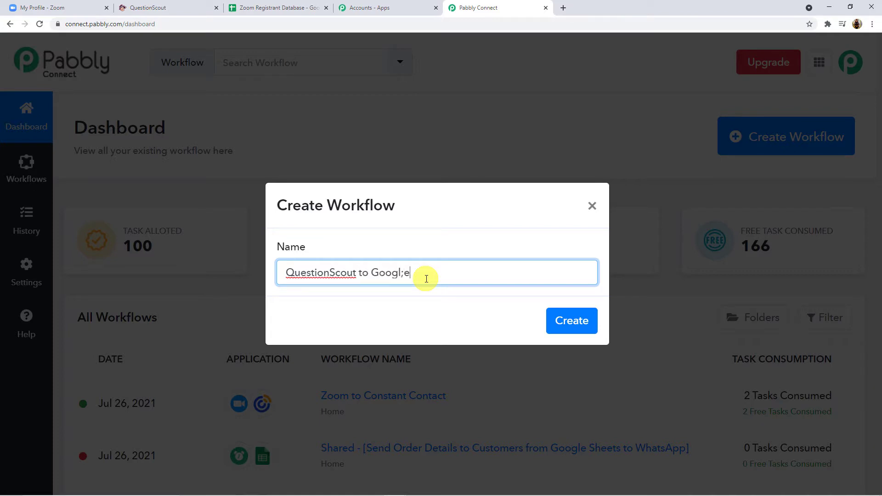
{"action": "key", "text": "BackSpace"}
{"action": "type", "text": "Sheets t"}
{"action": "type", "text": "o Zoom"}
{"action": "left_click", "coordinate": [582, 320]}
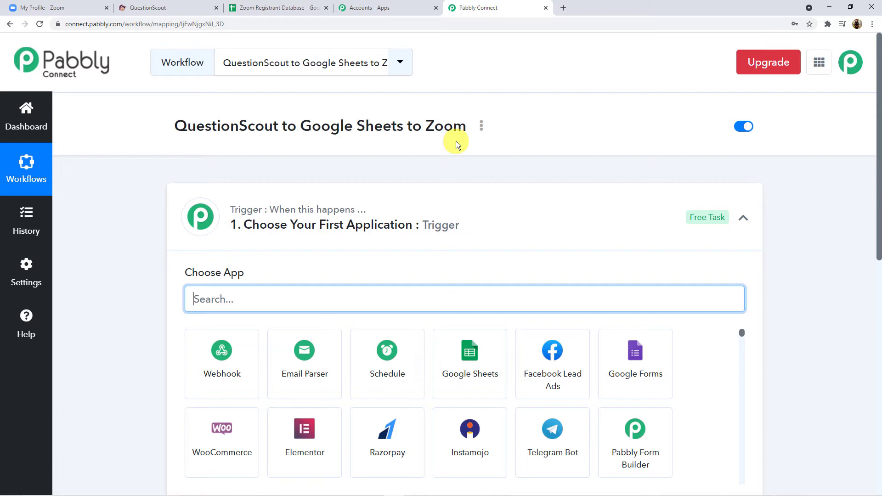
{"action": "scroll", "coordinate": [332, 172], "scroll_direction": "down", "scroll_amount": 2}
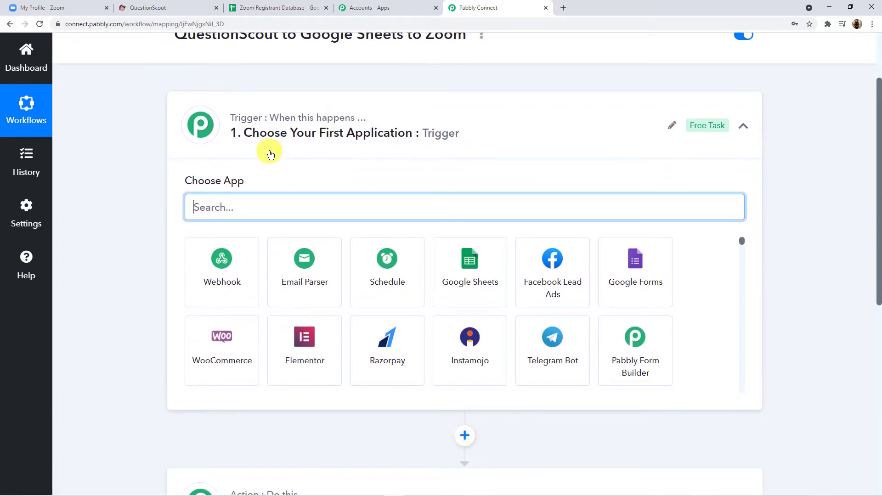
{"action": "left_click", "coordinate": [251, 125]}
{"action": "mouse_move", "coordinate": [464, 250]}
{"action": "mouse_move", "coordinate": [345, 255]}
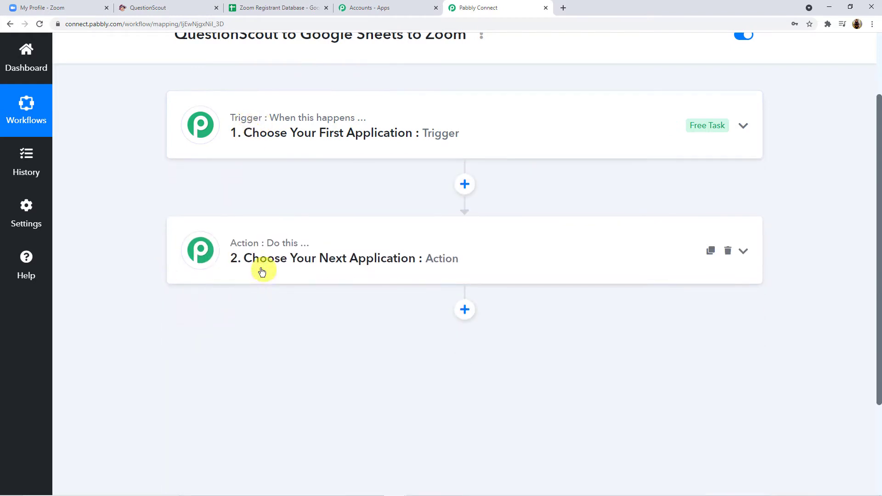
{"action": "scroll", "coordinate": [252, 264], "scroll_direction": "up", "scroll_amount": 2}
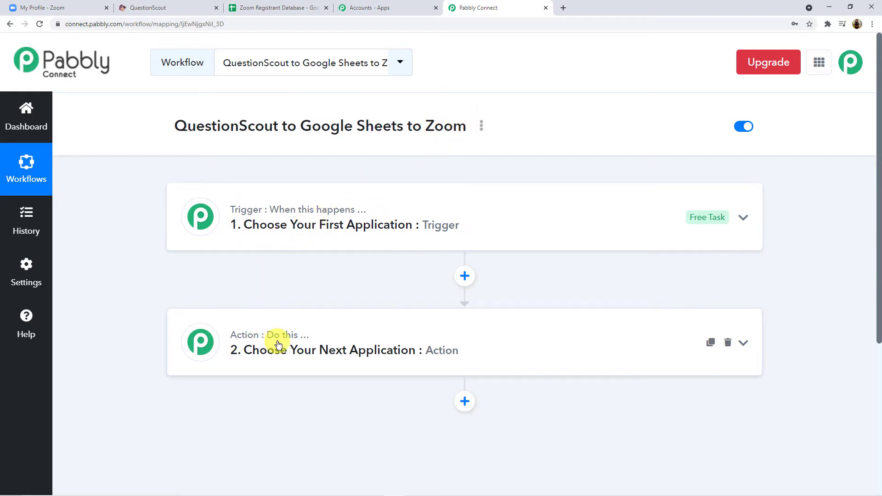
- Set the trigger app to QuestionScout with New Submission as the trigger event
{"action": "left_click", "coordinate": [314, 235]}
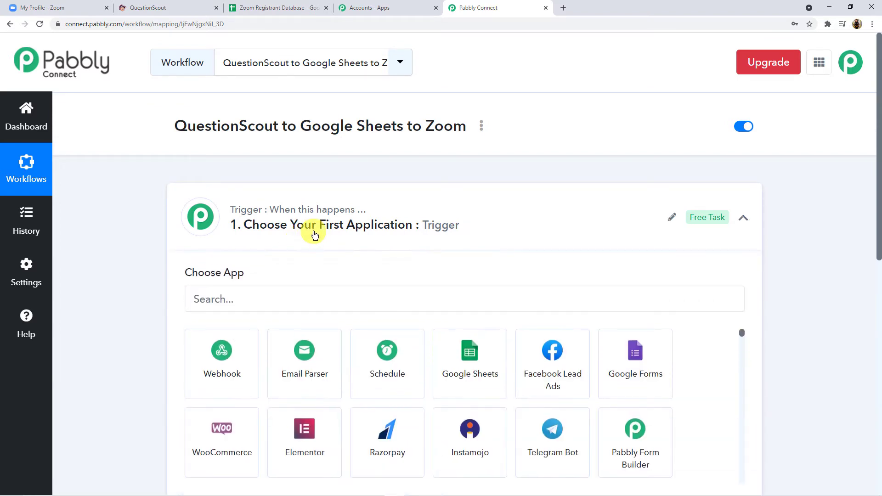
{"action": "scroll", "coordinate": [270, 240], "scroll_direction": "down", "scroll_amount": 3}
{"action": "scroll", "coordinate": [207, 246], "scroll_direction": "down", "scroll_amount": 1}
{"action": "scroll", "coordinate": [137, 180], "scroll_direction": "up", "scroll_amount": 4}
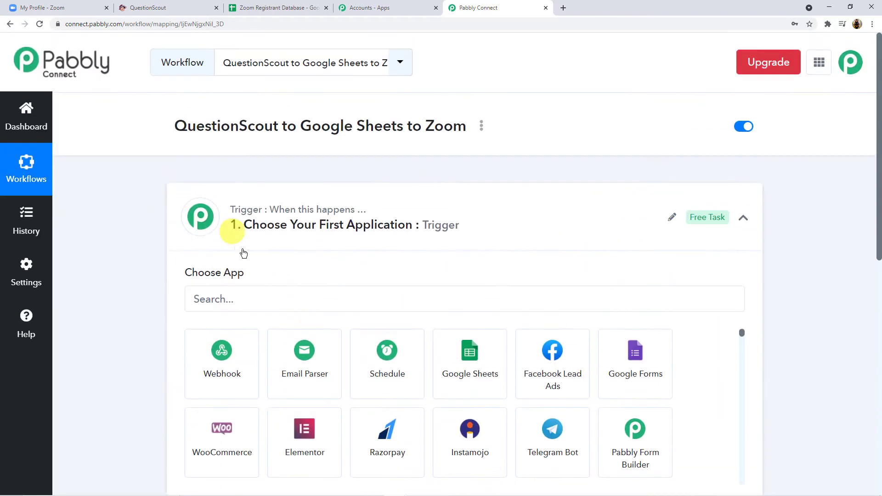
{"action": "left_click", "coordinate": [230, 295]}
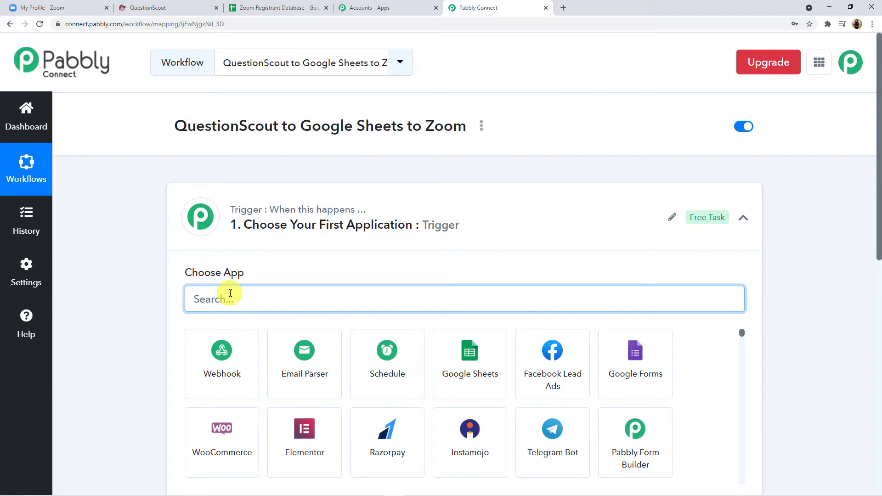
{"action": "type", "text": "Ques"}
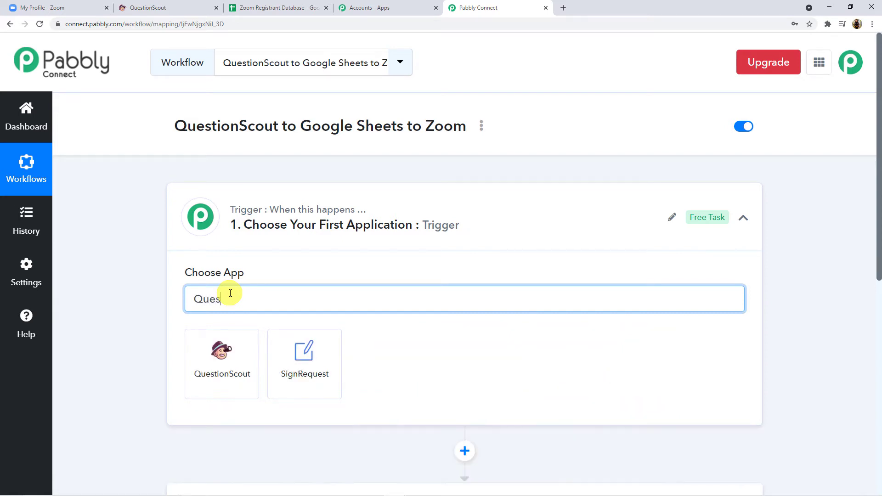
{"action": "type", "text": "ti"}
{"action": "left_click", "coordinate": [230, 347]}
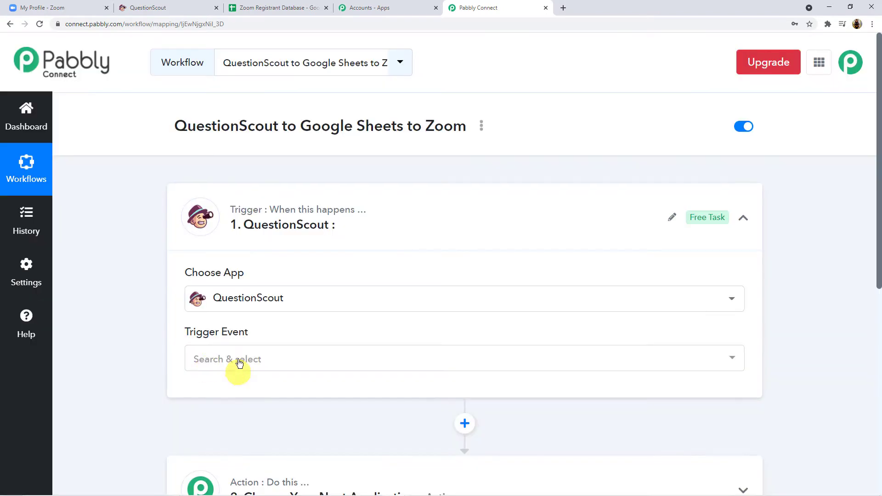
{"action": "left_click", "coordinate": [239, 363]}
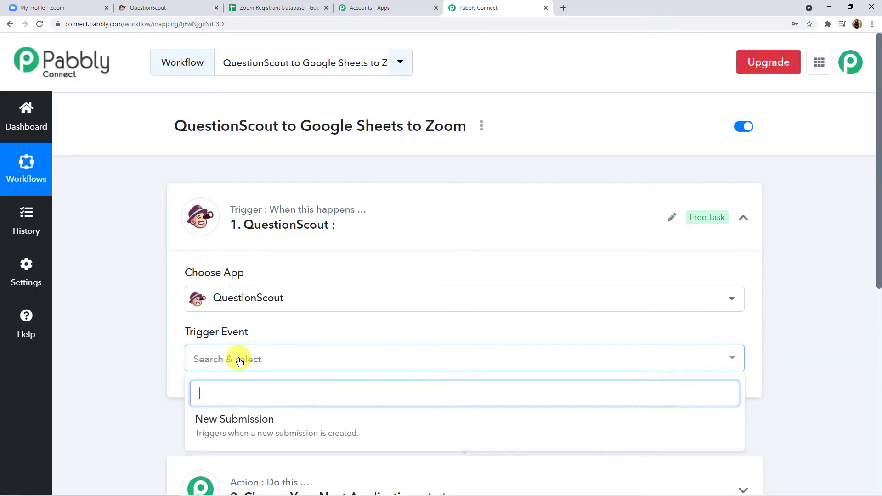
{"action": "left_click", "coordinate": [258, 434]}
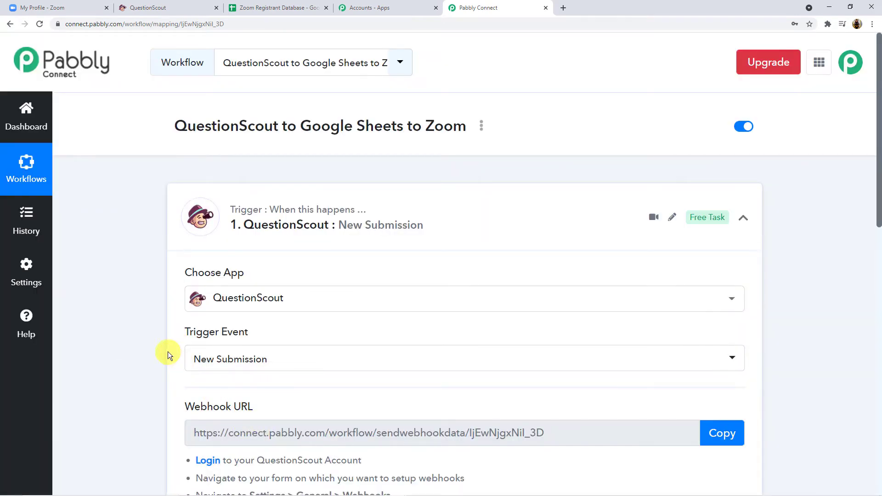
{"action": "scroll", "coordinate": [156, 352], "scroll_direction": "down", "scroll_amount": 3}
{"action": "scroll", "coordinate": [153, 351], "scroll_direction": "down", "scroll_amount": 7}
- Choose Zoom as the action app with Add Meeting Registrant as the action event
{"action": "left_click", "coordinate": [300, 307]}
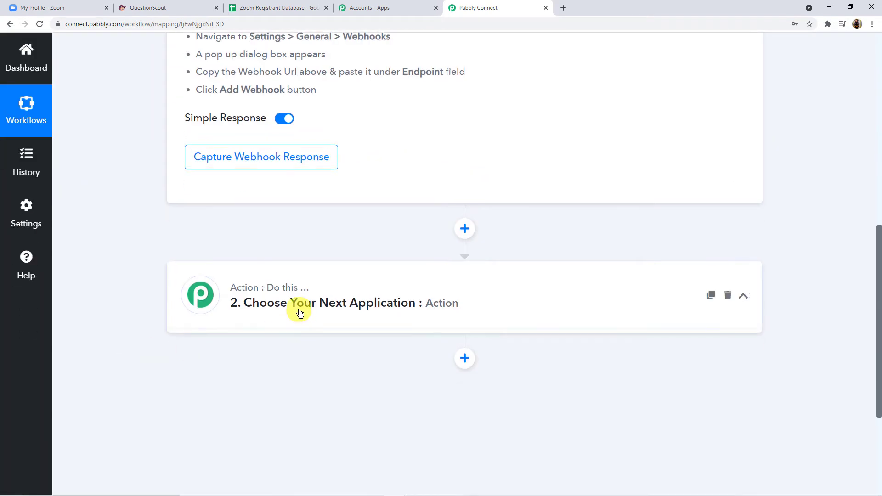
{"action": "left_click", "coordinate": [230, 374]}
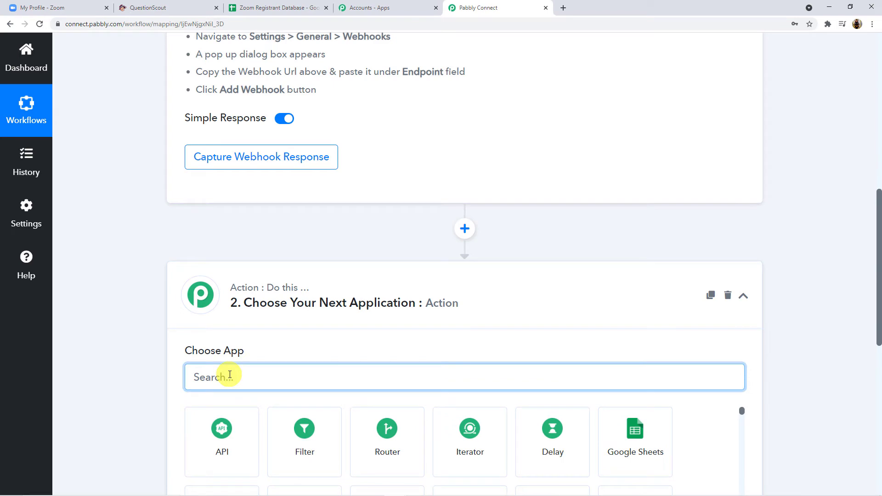
{"action": "type", "text": "Zoom"}
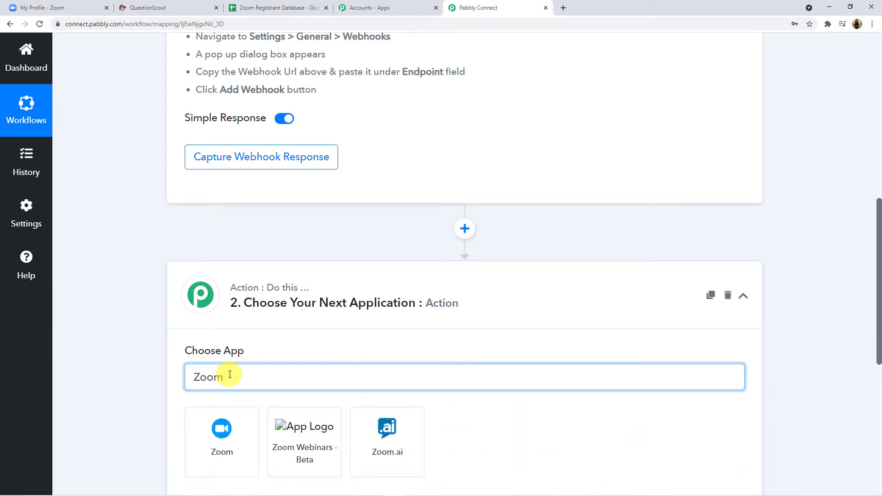
{"action": "scroll", "coordinate": [229, 374], "scroll_direction": "down", "scroll_amount": 2}
{"action": "left_click", "coordinate": [223, 349]}
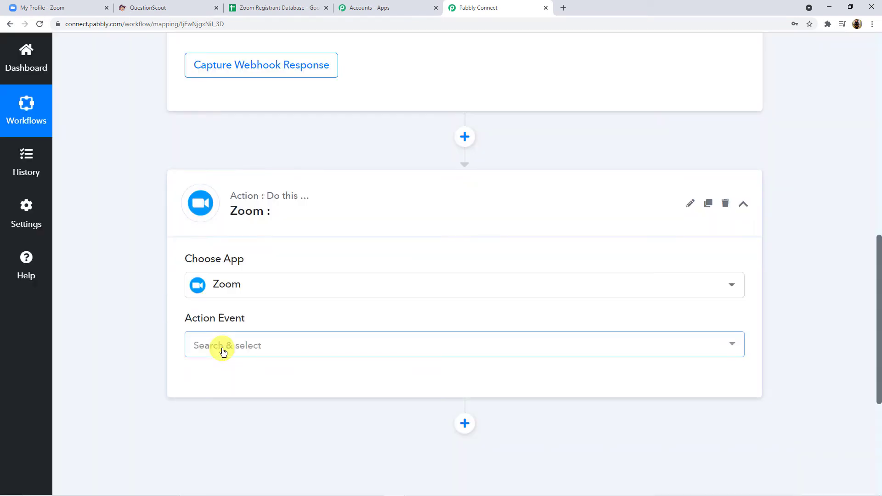
{"action": "left_click", "coordinate": [222, 347]}
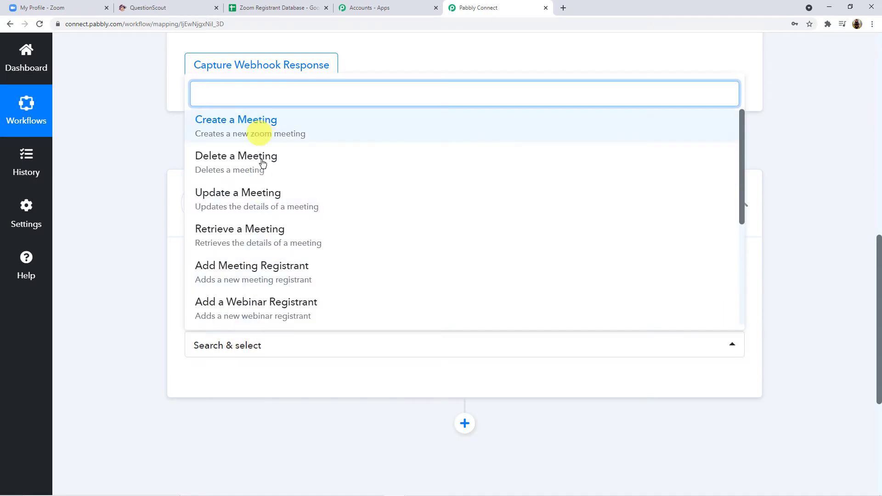
{"action": "scroll", "coordinate": [275, 230], "scroll_direction": "down", "scroll_amount": 2}
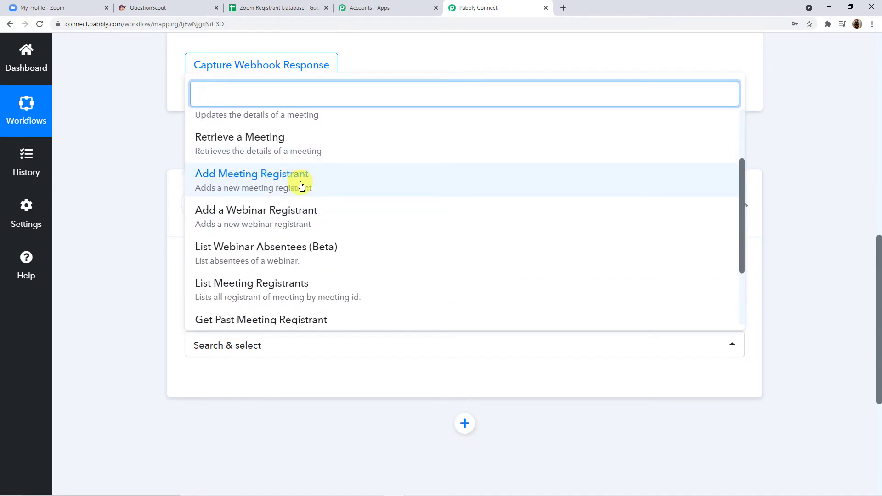
{"action": "scroll", "coordinate": [299, 193], "scroll_direction": "down", "scroll_amount": 2}
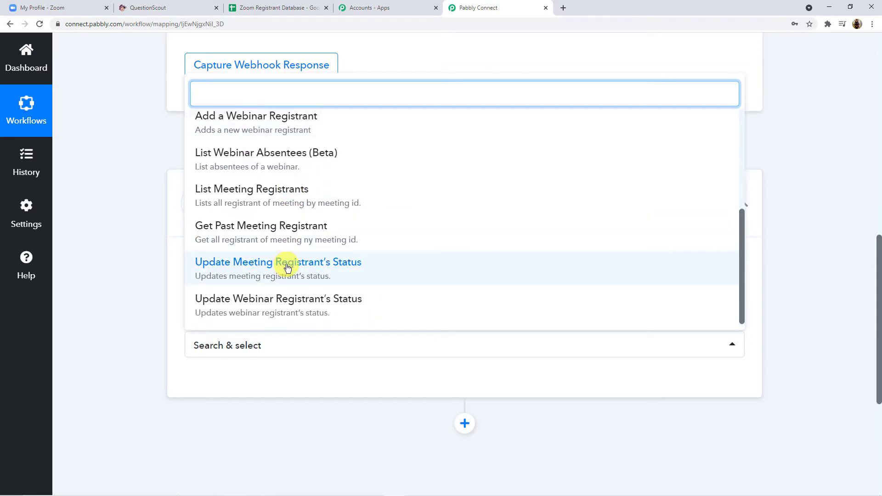
{"action": "scroll", "coordinate": [287, 268], "scroll_direction": "up", "scroll_amount": 2}
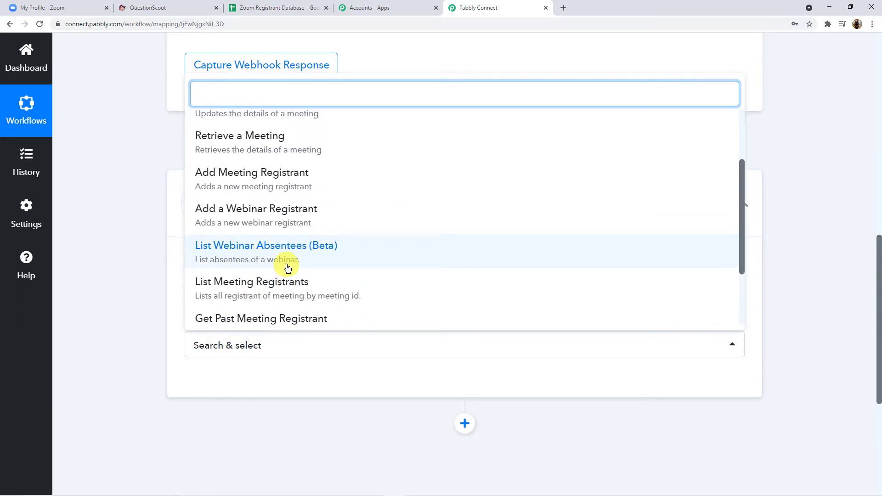
{"action": "scroll", "coordinate": [288, 268], "scroll_direction": "up", "scroll_amount": 2}
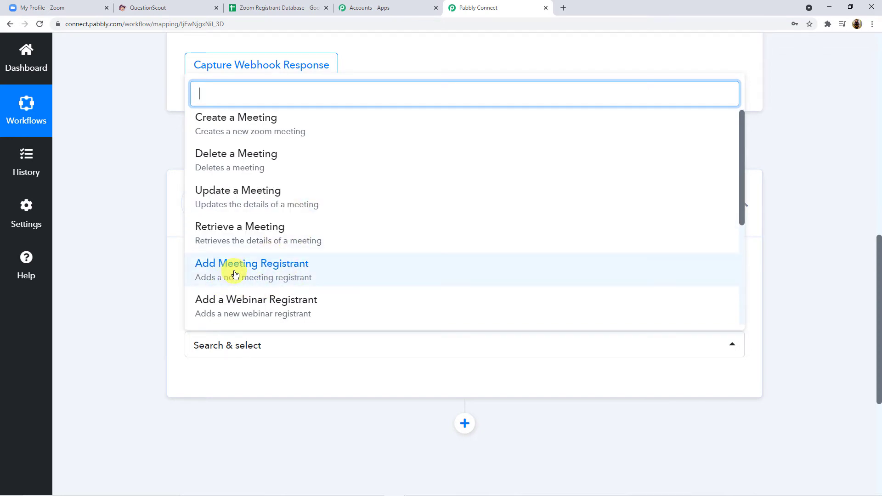
{"action": "left_click", "coordinate": [275, 275]}
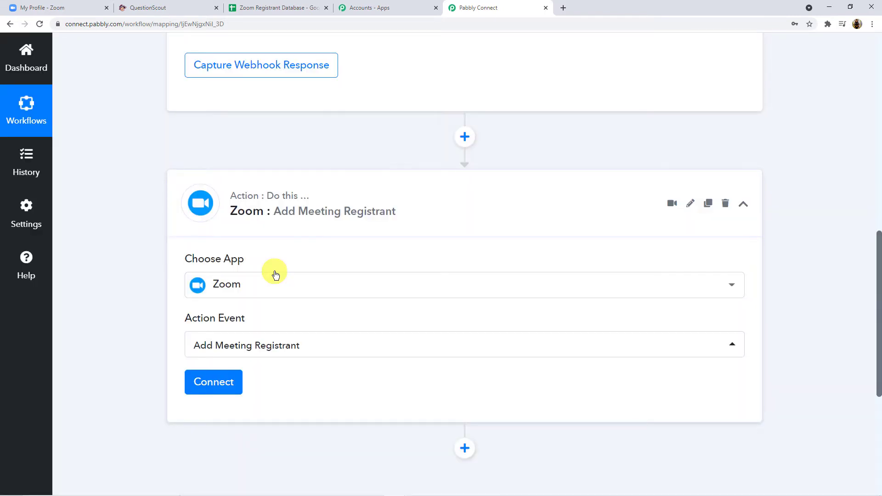
- Copy the QuestionScout trigger's webhook URL so the workflow waits for test data
{"action": "scroll", "coordinate": [274, 271], "scroll_direction": "up", "scroll_amount": 5}
{"action": "scroll", "coordinate": [274, 271], "scroll_direction": "up", "scroll_amount": 7}
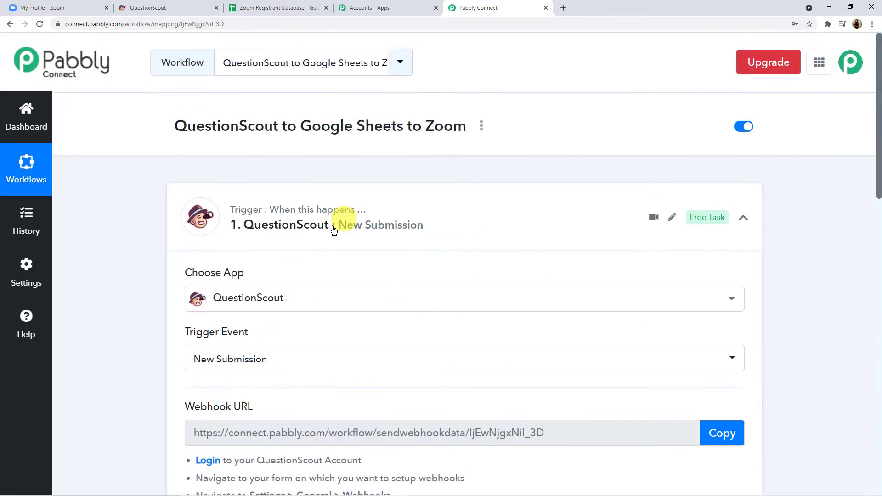
{"action": "scroll", "coordinate": [336, 257], "scroll_direction": "down", "scroll_amount": 10}
{"action": "scroll", "coordinate": [295, 362], "scroll_direction": "up", "scroll_amount": 4}
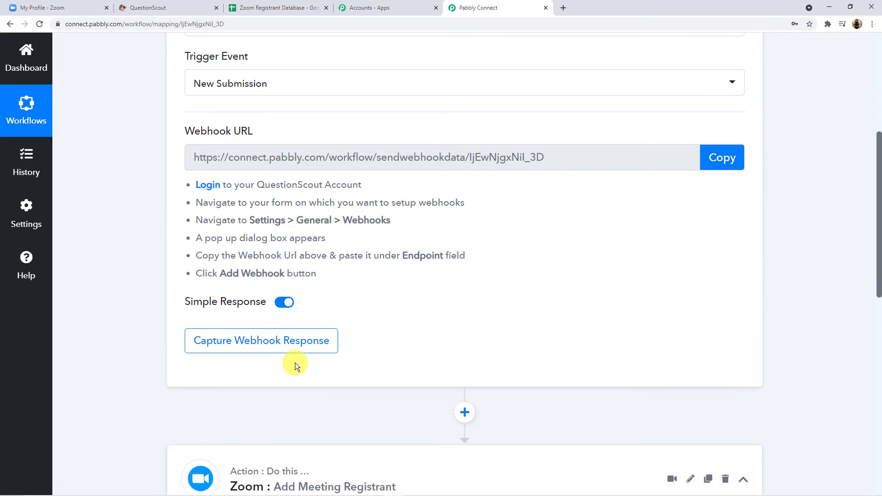
{"action": "scroll", "coordinate": [309, 332], "scroll_direction": "up", "scroll_amount": 2}
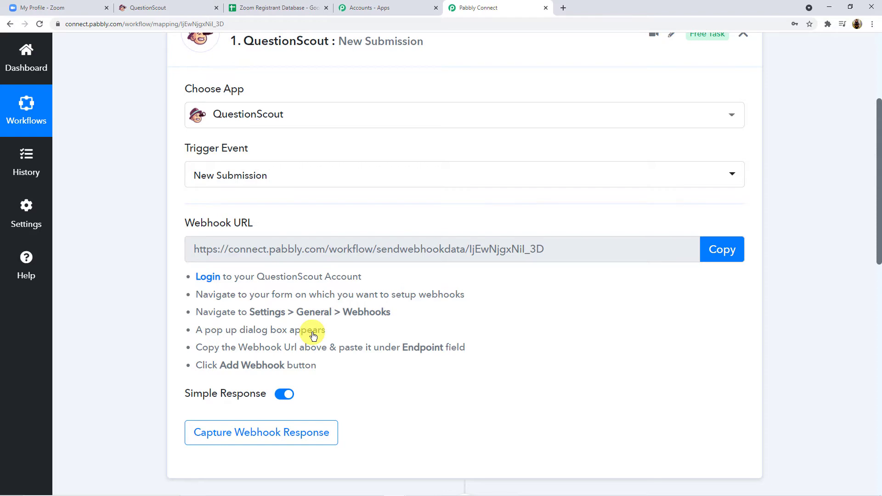
{"action": "scroll", "coordinate": [312, 336], "scroll_direction": "up", "scroll_amount": 4}
{"action": "scroll", "coordinate": [312, 332], "scroll_direction": "down", "scroll_amount": 2}
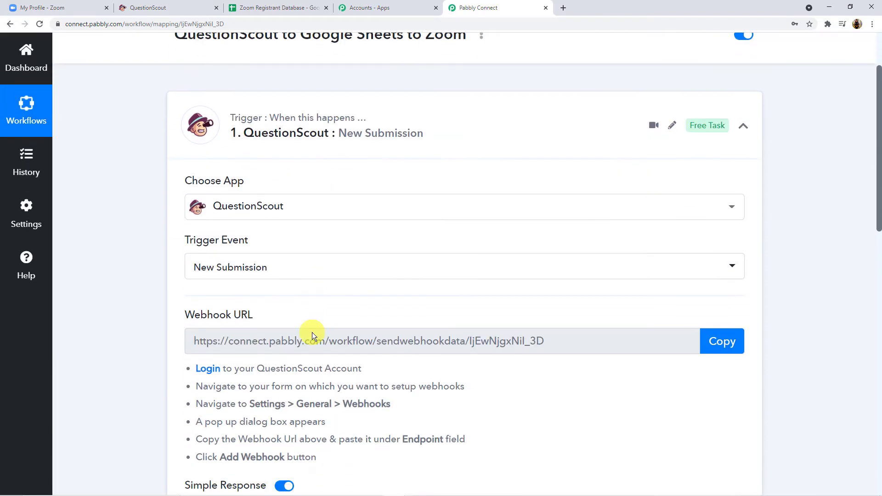
{"action": "scroll", "coordinate": [313, 332], "scroll_direction": "up", "scroll_amount": 2}
{"action": "scroll", "coordinate": [312, 332], "scroll_direction": "down", "scroll_amount": 2}
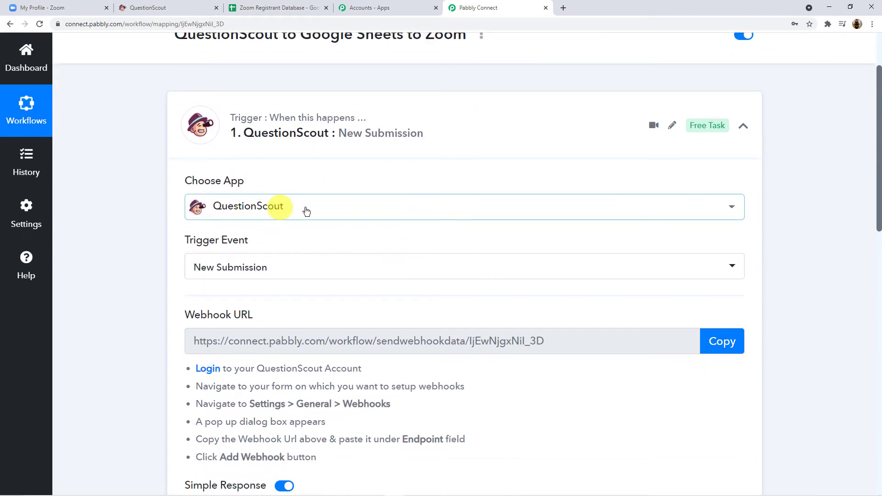
{"action": "scroll", "coordinate": [328, 227], "scroll_direction": "down", "scroll_amount": 1}
{"action": "scroll", "coordinate": [328, 226], "scroll_direction": "down", "scroll_amount": 1}
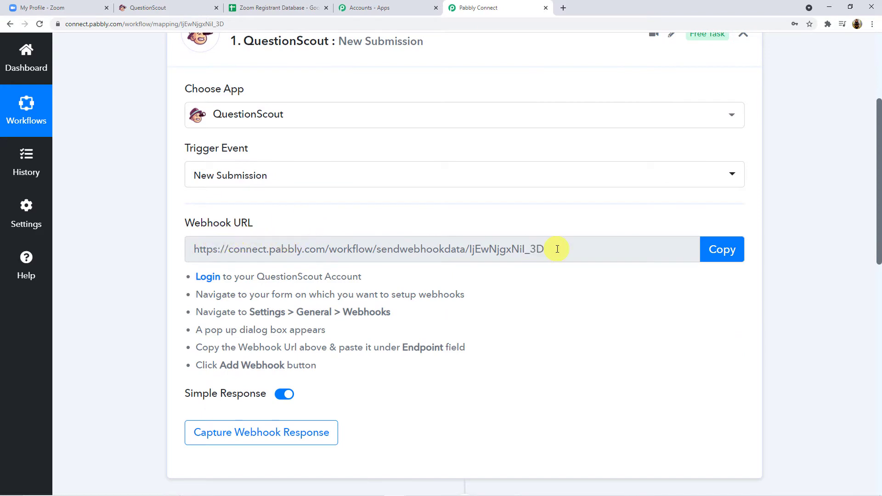
{"action": "left_click", "coordinate": [724, 258]}
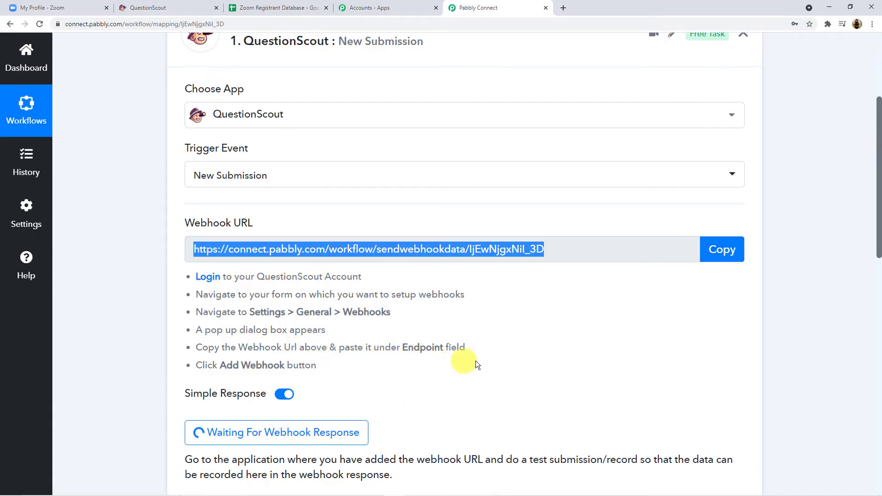
- Open the QuestionScout Registration Form's settings
{"action": "left_click", "coordinate": [155, 7]}
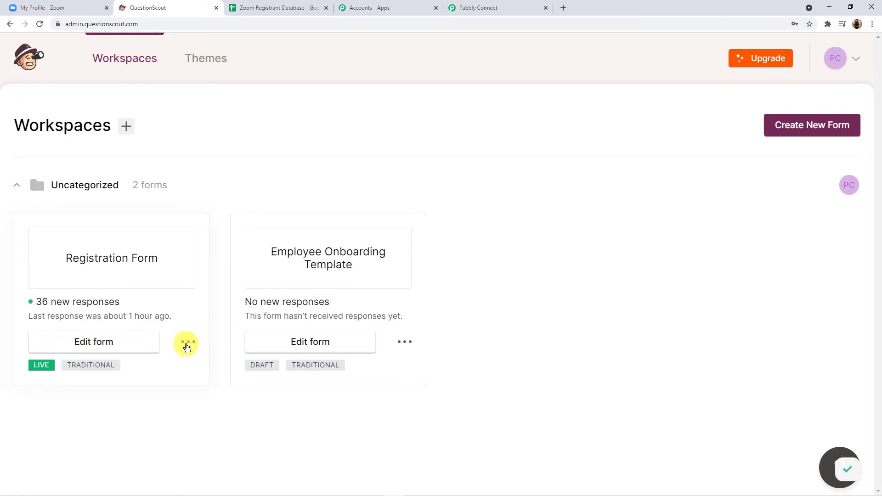
{"action": "left_click", "coordinate": [136, 350]}
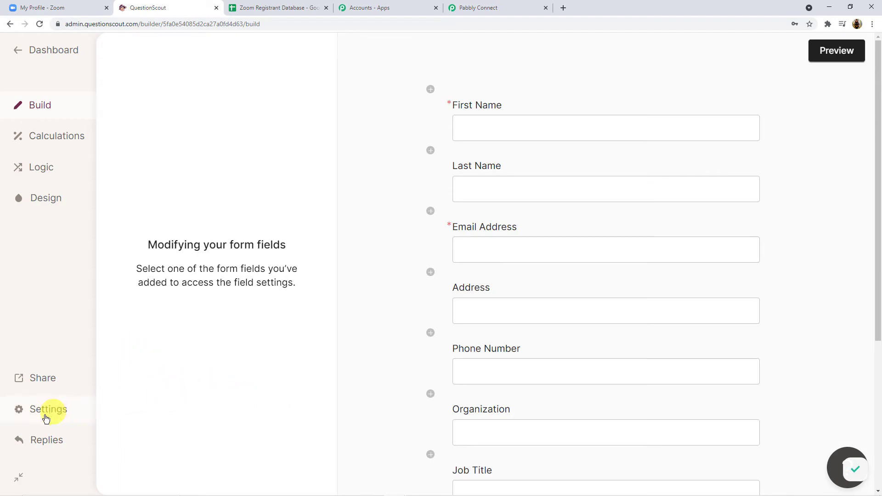
{"action": "left_click", "coordinate": [62, 413]}
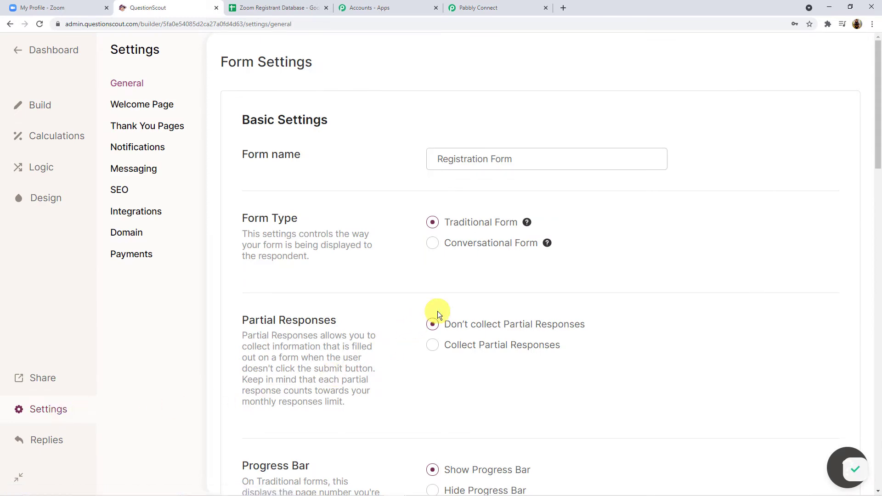
{"action": "scroll", "coordinate": [437, 311], "scroll_direction": "down", "scroll_amount": 1}
{"action": "scroll", "coordinate": [437, 311], "scroll_direction": "down", "scroll_amount": 3}
{"action": "scroll", "coordinate": [437, 310], "scroll_direction": "down", "scroll_amount": 7}
{"action": "scroll", "coordinate": [437, 311], "scroll_direction": "down", "scroll_amount": 3}
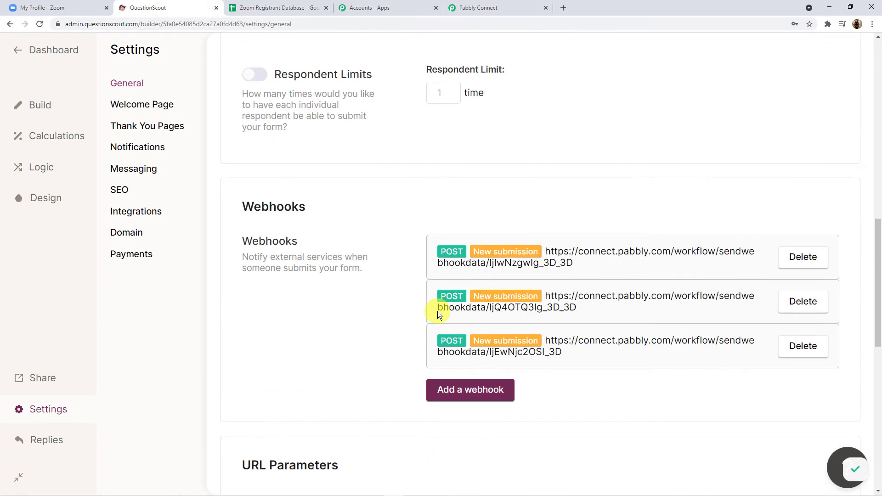
{"action": "scroll", "coordinate": [438, 310], "scroll_direction": "down", "scroll_amount": 2}
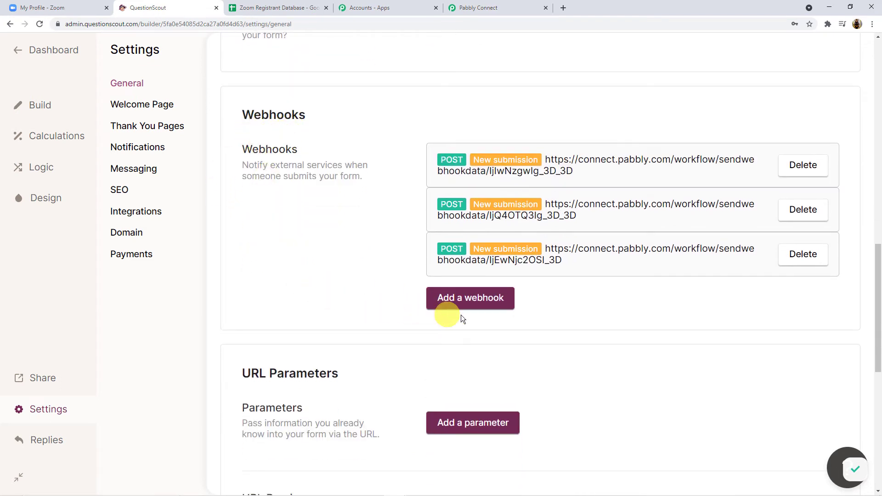
- Add a New submission webhook with the Pabbly Connect webhook URL as its endpoint
{"action": "left_click", "coordinate": [479, 301]}
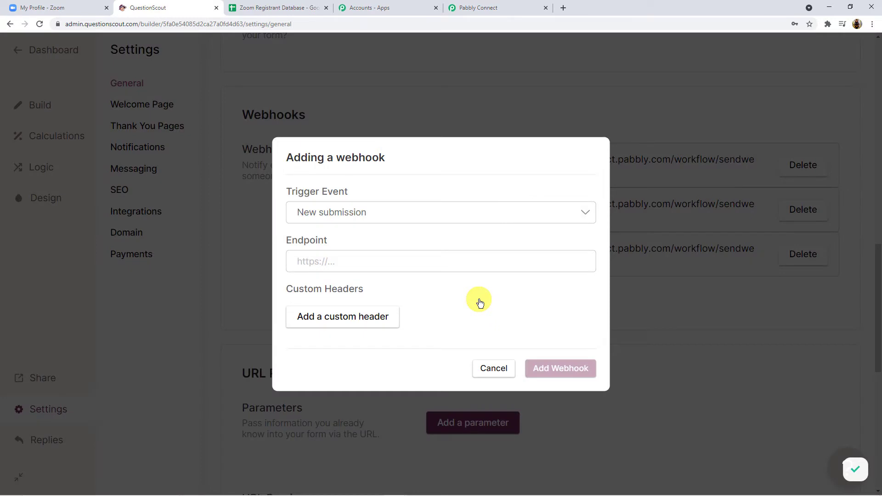
{"action": "left_click", "coordinate": [315, 262]}
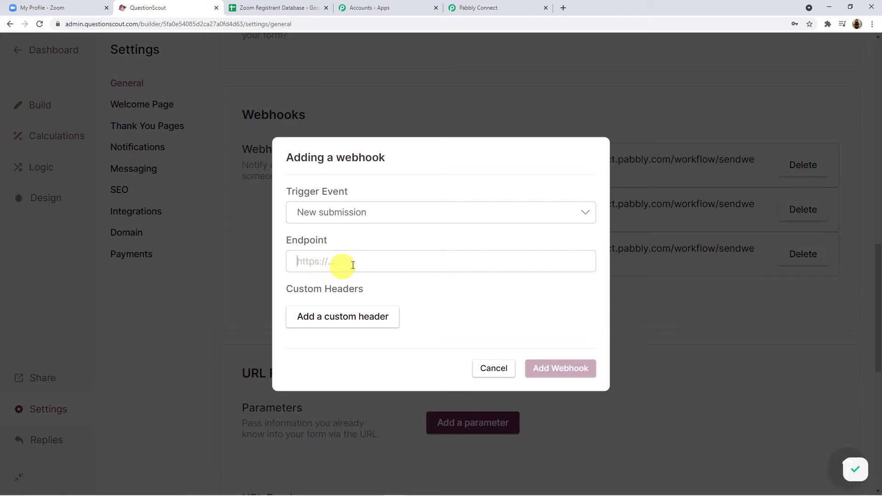
{"action": "left_click", "coordinate": [489, 4]}
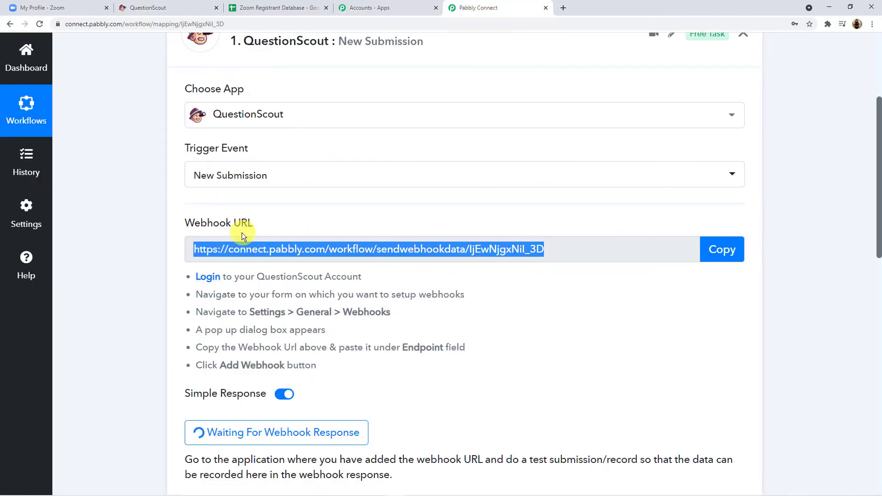
{"action": "left_click", "coordinate": [720, 250]}
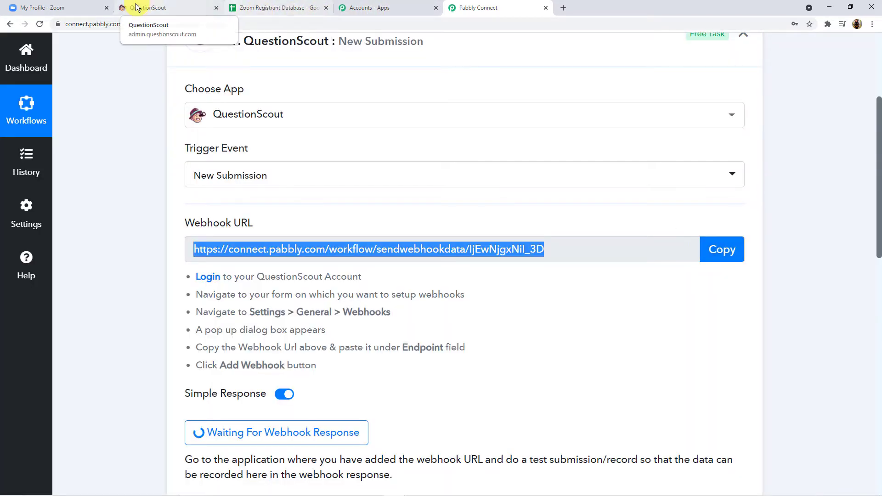
{"action": "left_click", "coordinate": [168, 8]}
{"action": "left_click", "coordinate": [313, 260]}
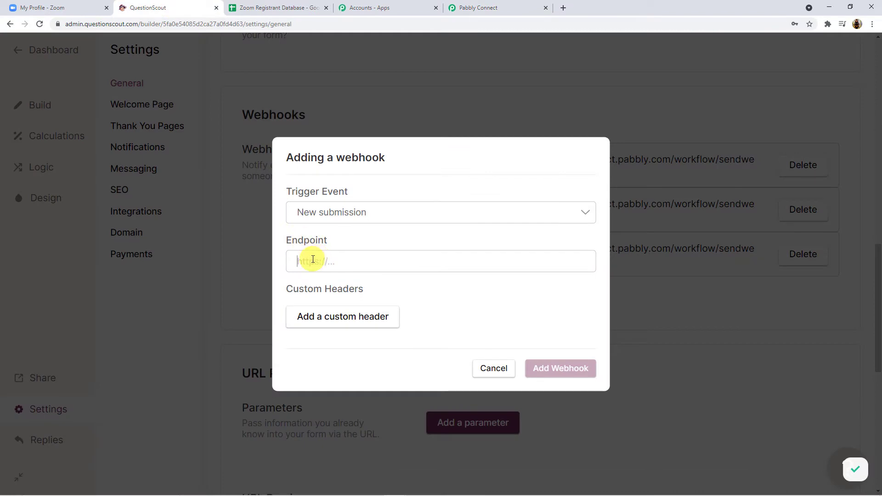
{"action": "key", "text": "ctrl+v"}
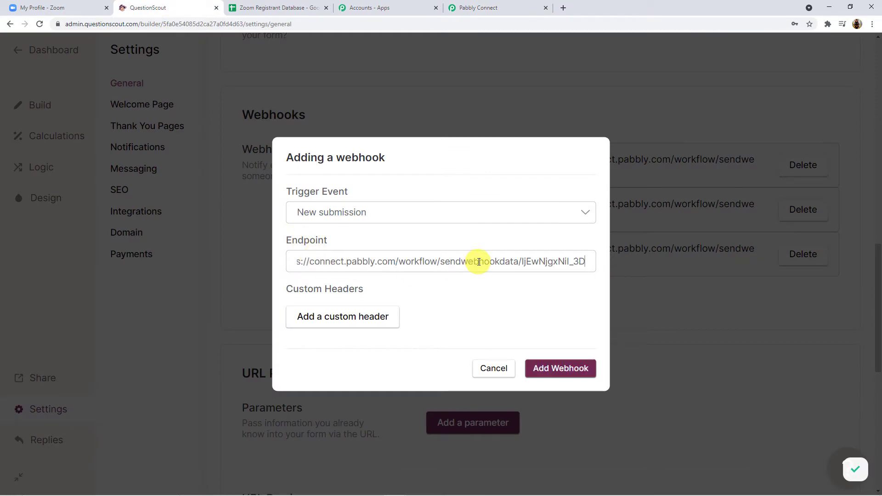
{"action": "left_click", "coordinate": [574, 375]}
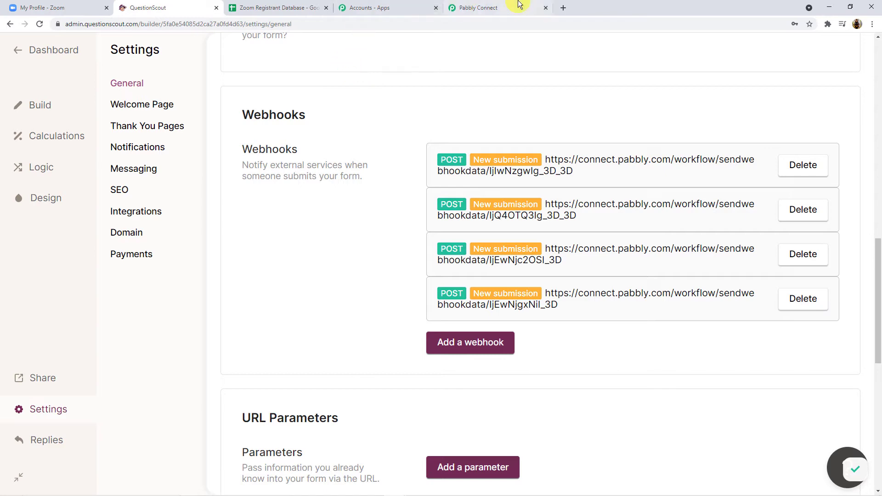
- Return from the webhook settings to the QuestionScout forms list
{"action": "left_click", "coordinate": [500, 6]}
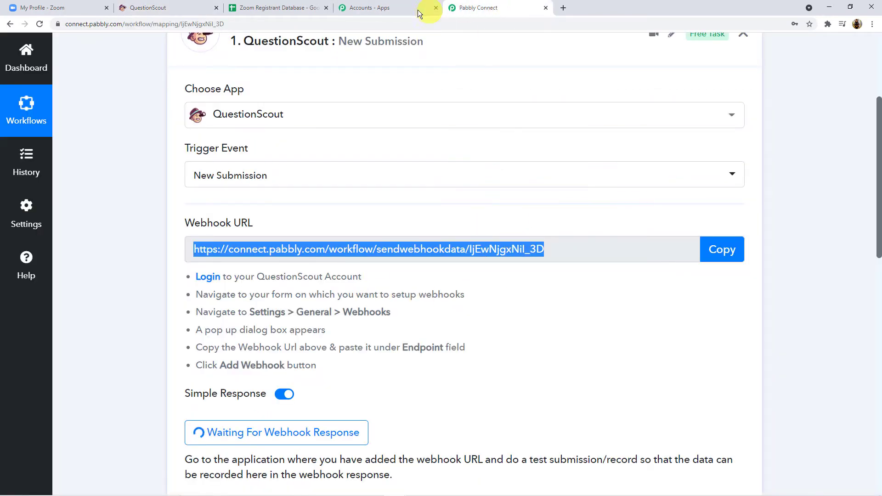
{"action": "left_click", "coordinate": [196, 6]}
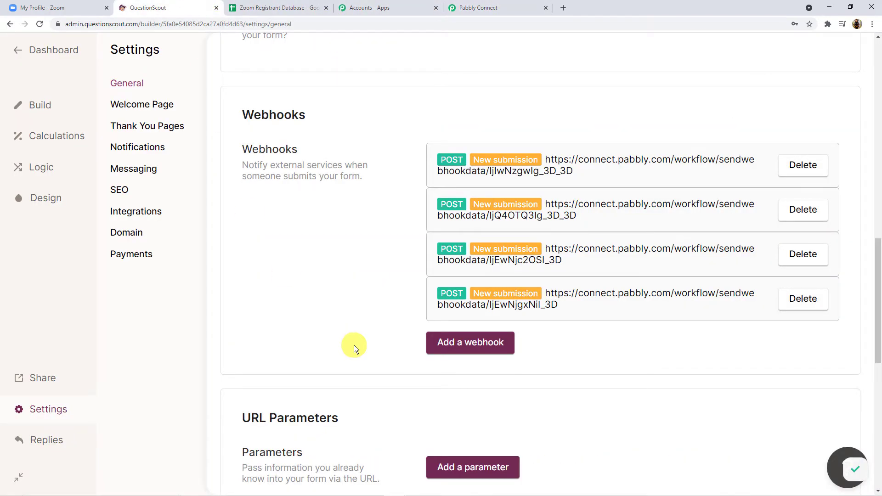
{"action": "scroll", "coordinate": [354, 345], "scroll_direction": "up", "scroll_amount": 2}
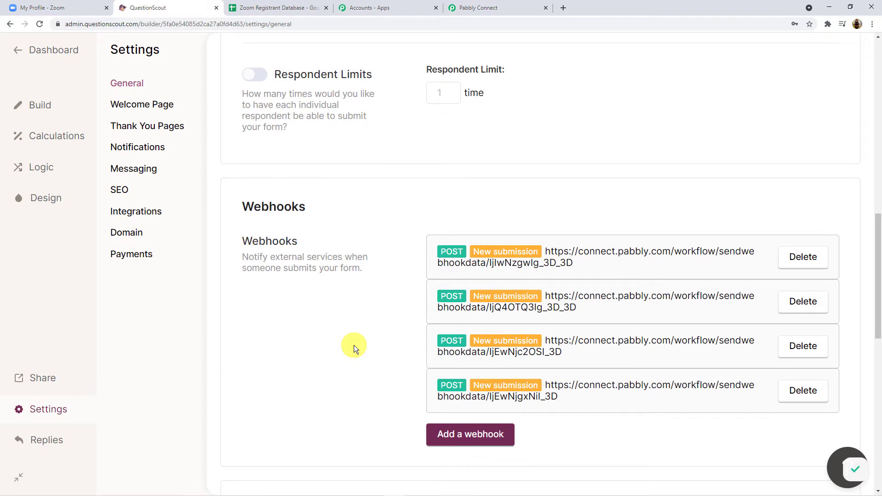
{"action": "scroll", "coordinate": [354, 346], "scroll_direction": "up", "scroll_amount": 2}
{"action": "scroll", "coordinate": [354, 345], "scroll_direction": "up", "scroll_amount": 5}
{"action": "scroll", "coordinate": [353, 345], "scroll_direction": "up", "scroll_amount": 3}
{"action": "scroll", "coordinate": [353, 346], "scroll_direction": "up", "scroll_amount": 2}
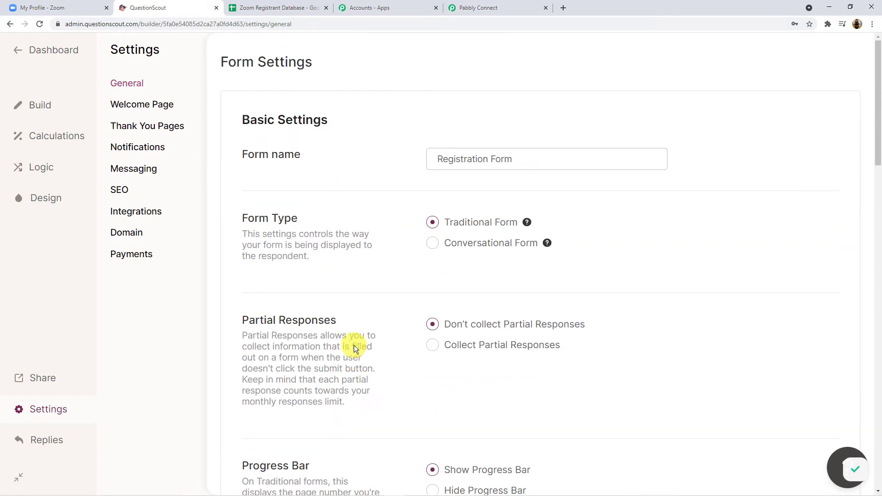
{"action": "left_click", "coordinate": [17, 50]}
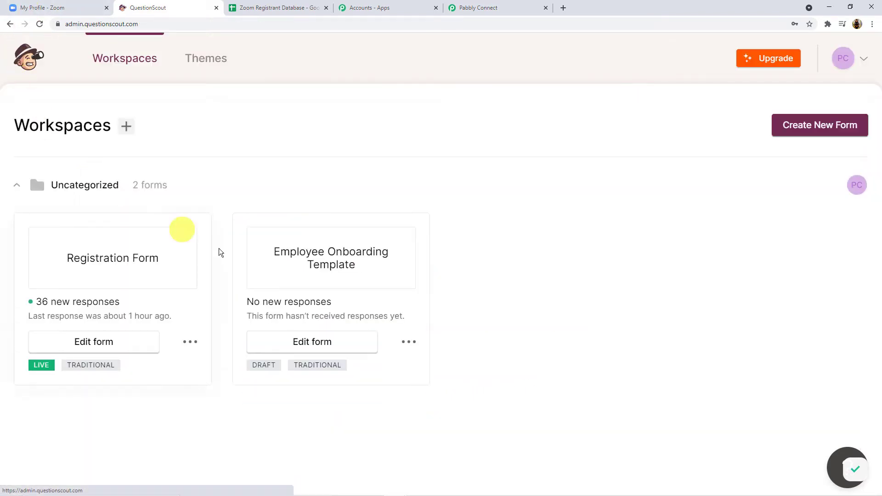
- Copy the Registration Form's public share link and load it in a new browser tab
{"action": "left_click", "coordinate": [190, 345]}
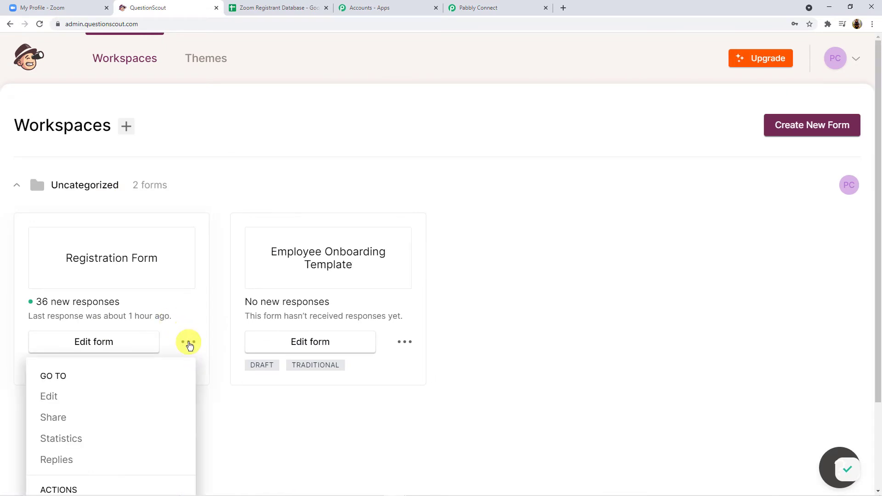
{"action": "left_click", "coordinate": [80, 418]}
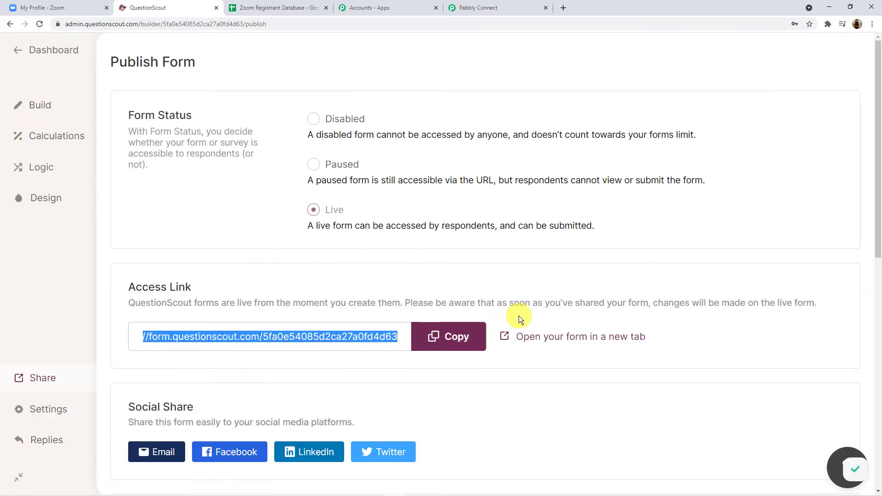
{"action": "left_click", "coordinate": [434, 337]}
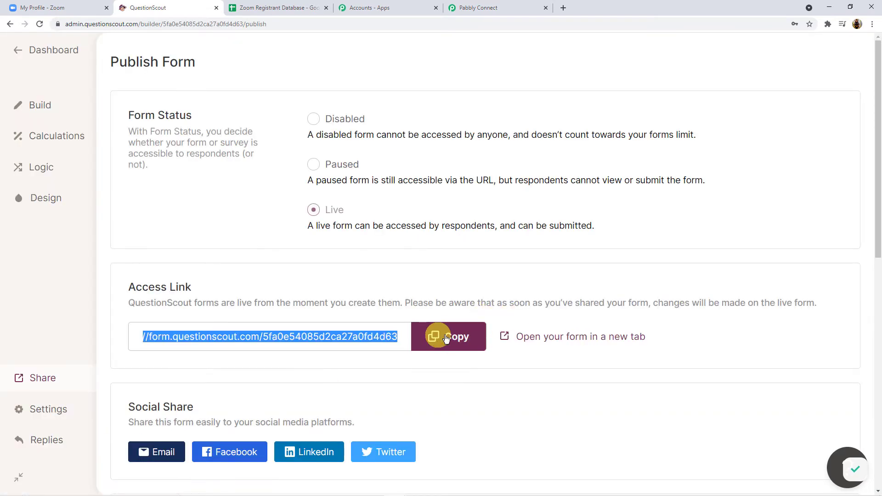
{"action": "left_click", "coordinate": [564, 8]}
{"action": "key", "text": "ctrl+v"}
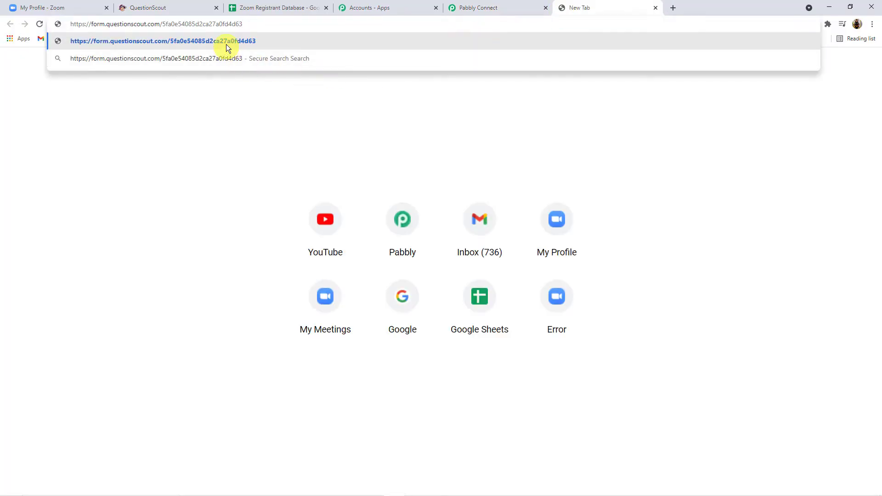
{"action": "left_click", "coordinate": [227, 42]}
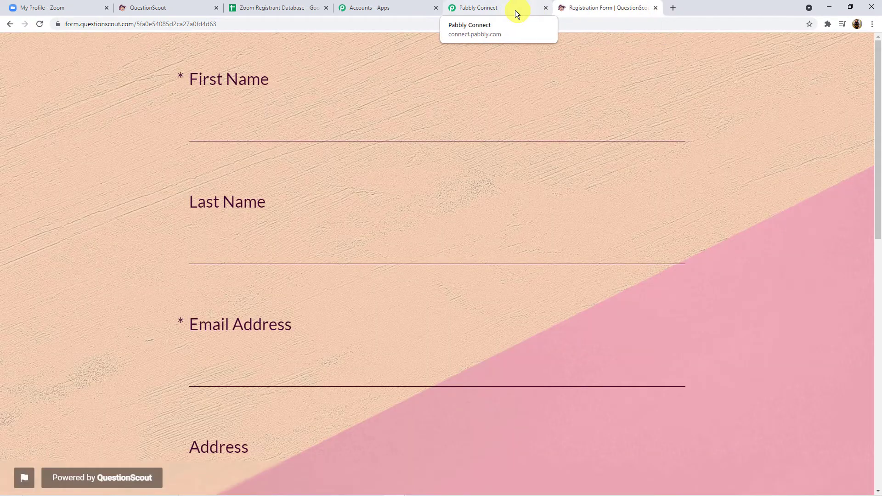
{"action": "left_click", "coordinate": [515, 11]}
{"action": "scroll", "coordinate": [427, 329], "scroll_direction": "down", "scroll_amount": 4}
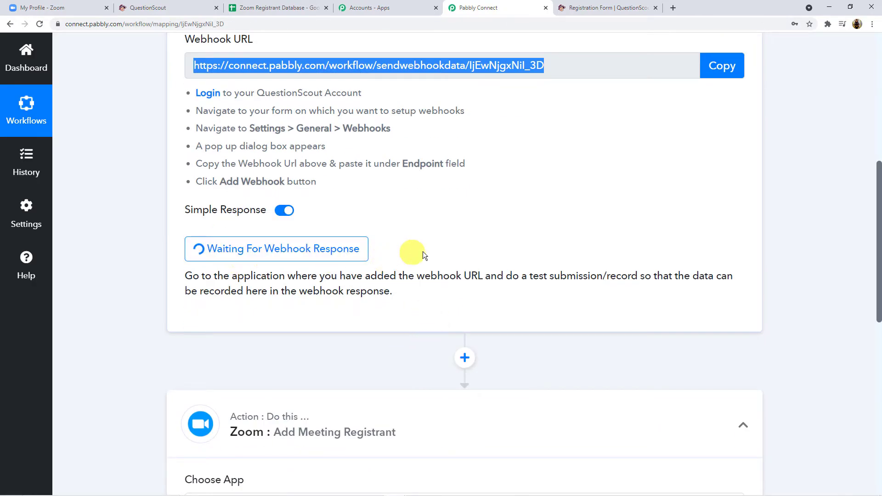
{"action": "scroll", "coordinate": [423, 251], "scroll_direction": "up", "scroll_amount": 2}
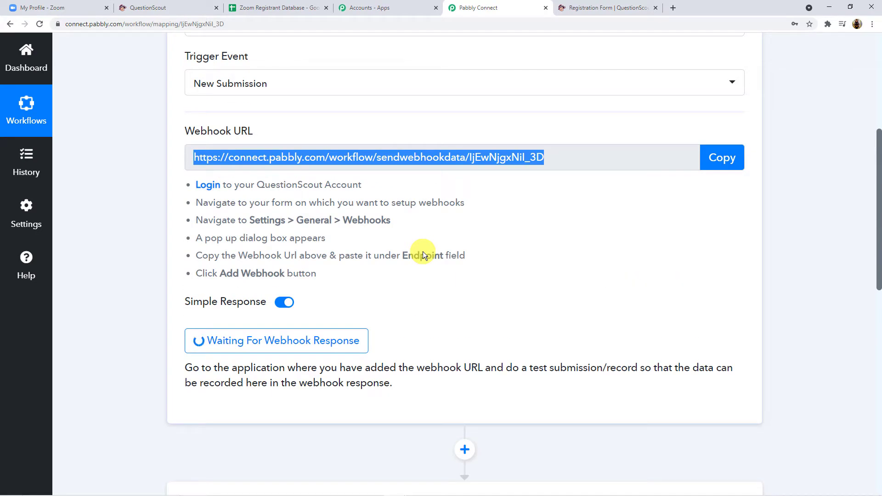
- On the live Registration Form, enter the registrant's first name, e-mail address and street address
{"action": "left_click", "coordinate": [183, 9]}
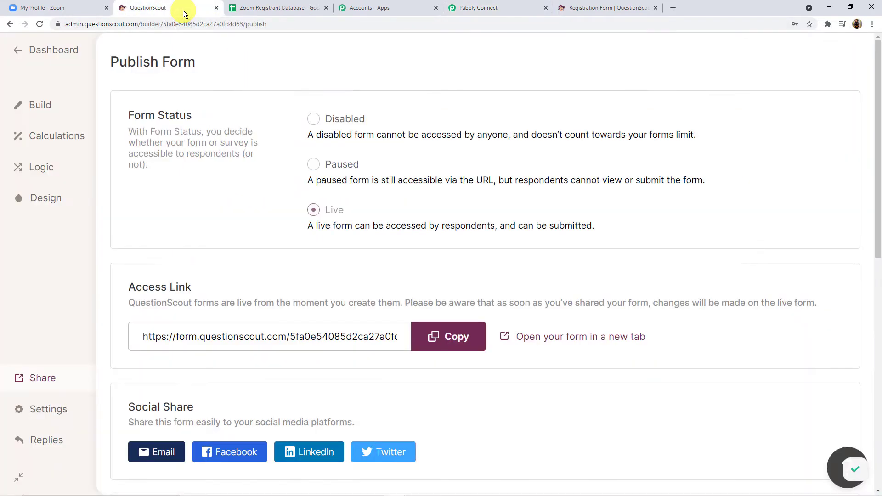
{"action": "left_click", "coordinate": [592, 7]}
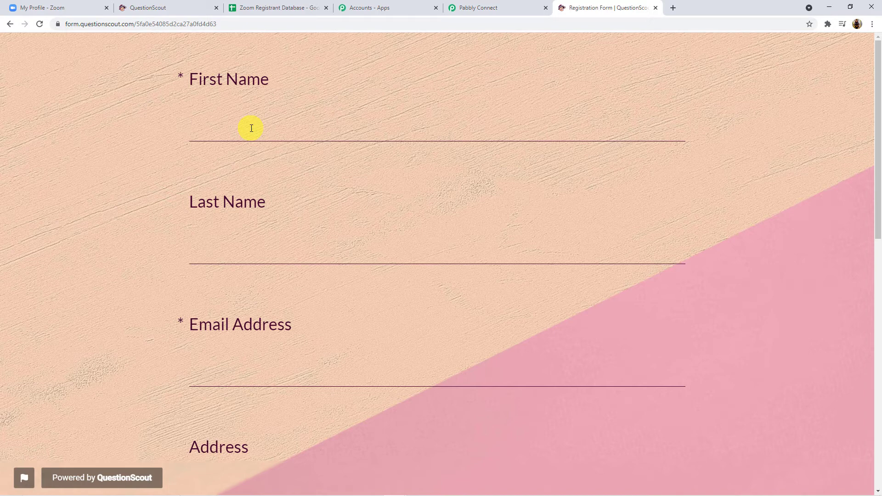
{"action": "left_click", "coordinate": [263, 252]}
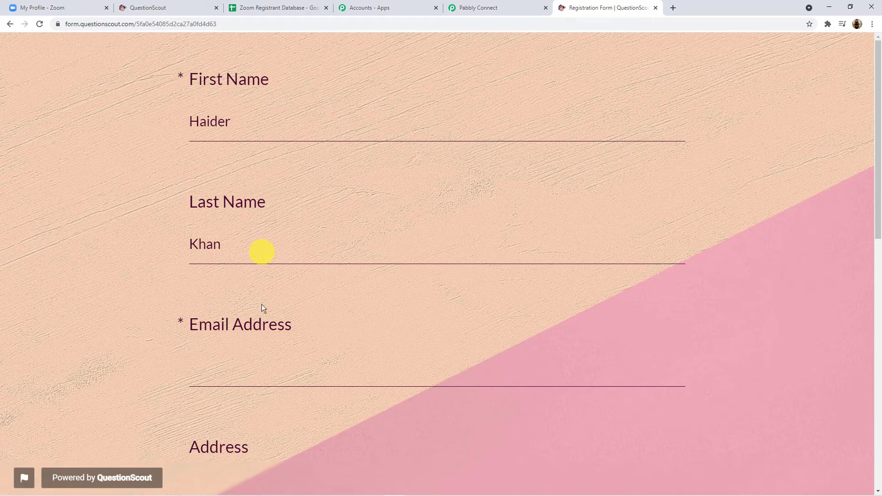
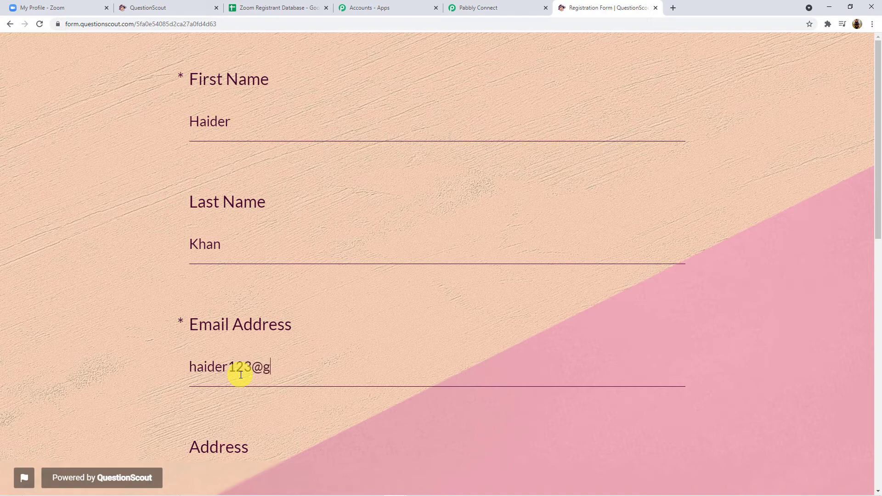
{"action": "scroll", "coordinate": [241, 375], "scroll_direction": "down", "scroll_amount": 4}
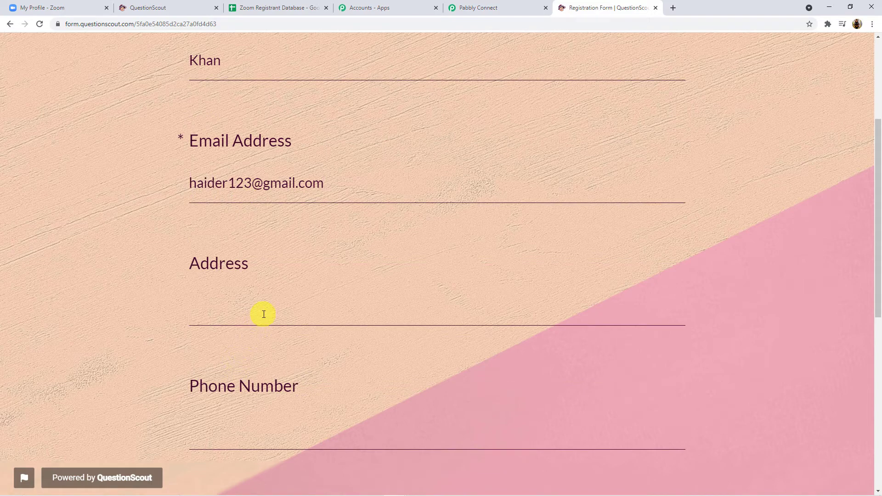
{"action": "type", "text": "Rosha"}
{"action": "type", "text": "n P"}
{"action": "type", "text": "ura"}
- Fill in the registrant's phone number and the organization 'Pabbly'
{"action": "scroll", "coordinate": [262, 311], "scroll_direction": "down", "scroll_amount": 4}
{"action": "left_click", "coordinate": [306, 254]}
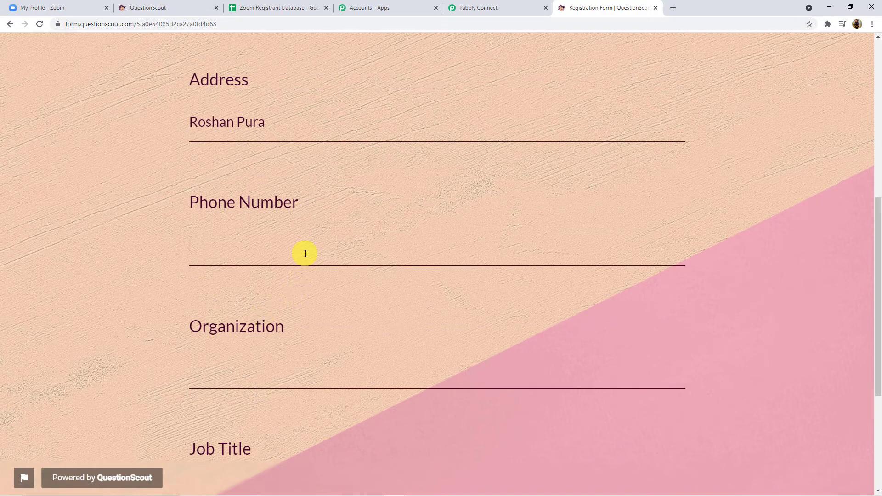
{"action": "type", "text": "7878"}
{"action": "type", "text": "7878"}
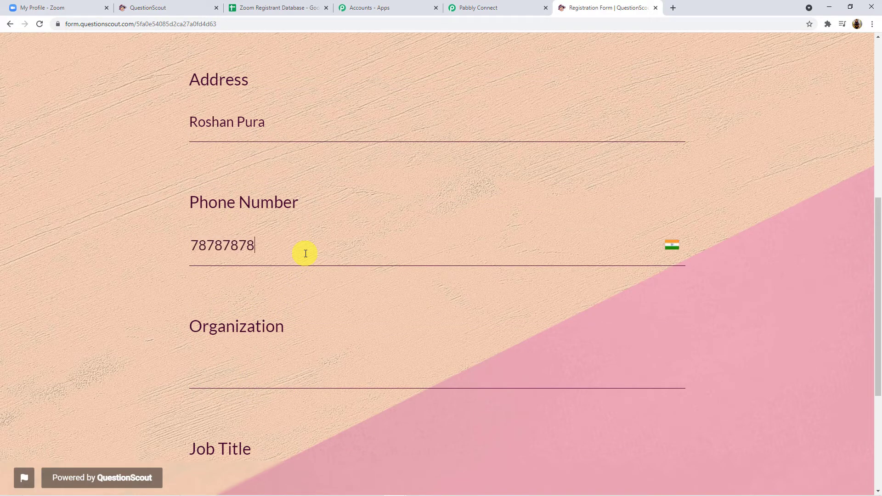
{"action": "type", "text": "78"}
{"action": "scroll", "coordinate": [305, 254], "scroll_direction": "down", "scroll_amount": 2}
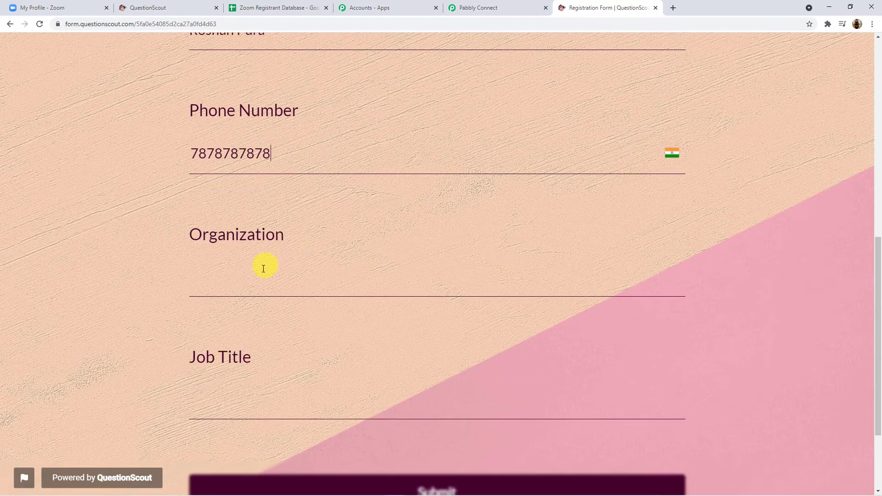
{"action": "left_click", "coordinate": [255, 275]}
{"action": "type", "text": "Pa"}
{"action": "type", "text": "bbly"}
- Enter the job title, correcting it to 'Executive Manager', and submit the form
{"action": "scroll", "coordinate": [299, 316], "scroll_direction": "down", "scroll_amount": 2}
{"action": "left_click", "coordinate": [247, 315]}
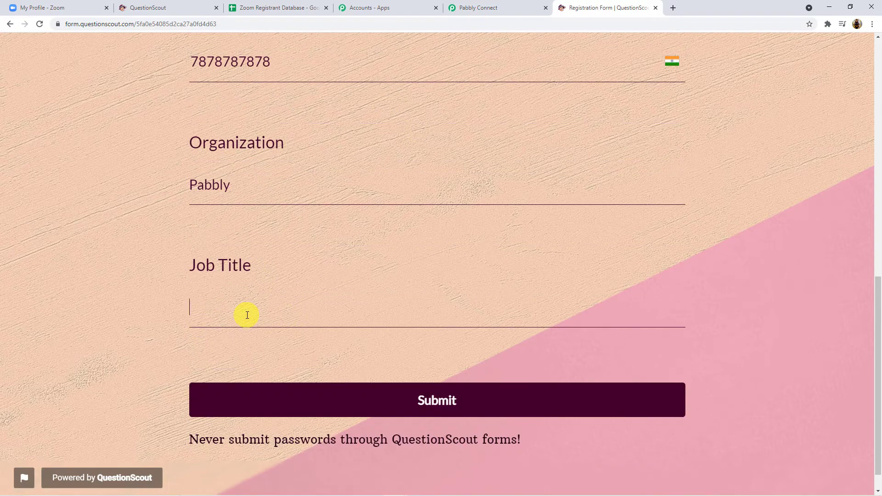
{"action": "type", "text": "Exc"}
{"action": "type", "text": "utive"}
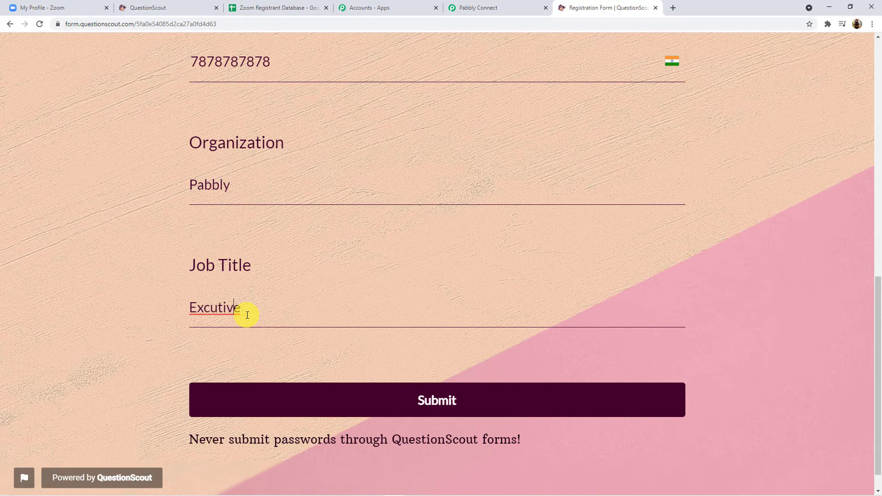
{"action": "right_click", "coordinate": [247, 315]}
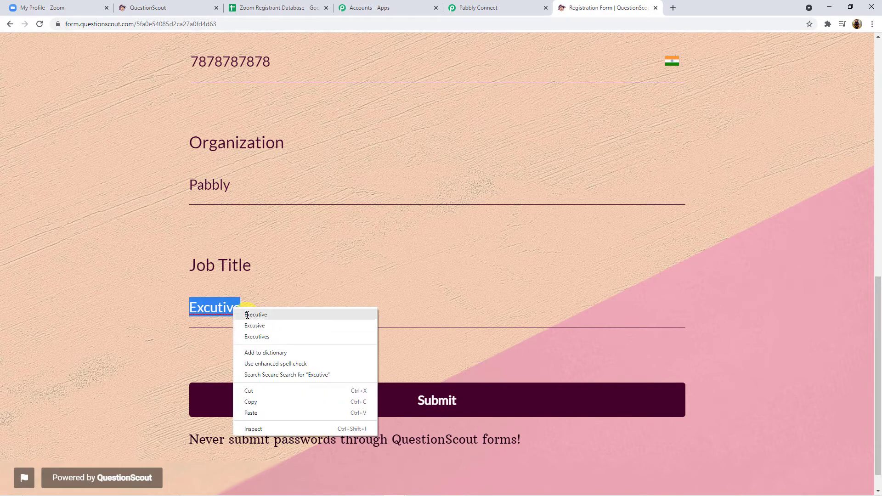
{"action": "left_click", "coordinate": [247, 315]}
{"action": "type", "text": "M"}
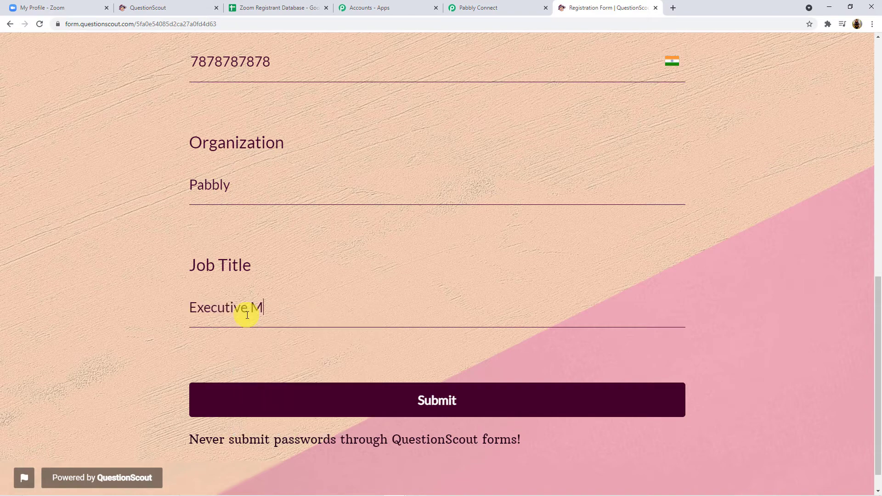
{"action": "type", "text": "anager"}
{"action": "left_click", "coordinate": [440, 399]}
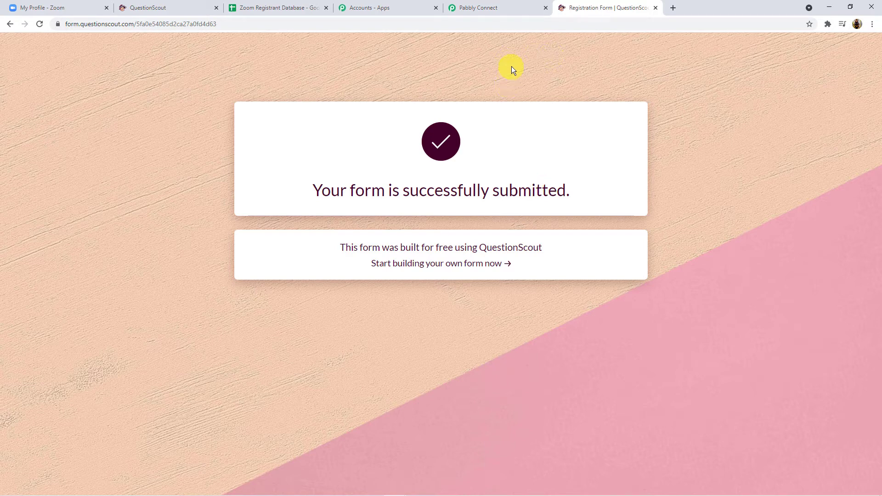
- Scroll through the trigger's Response Received data to check values like phone number and organization
{"action": "left_click", "coordinate": [510, 10]}
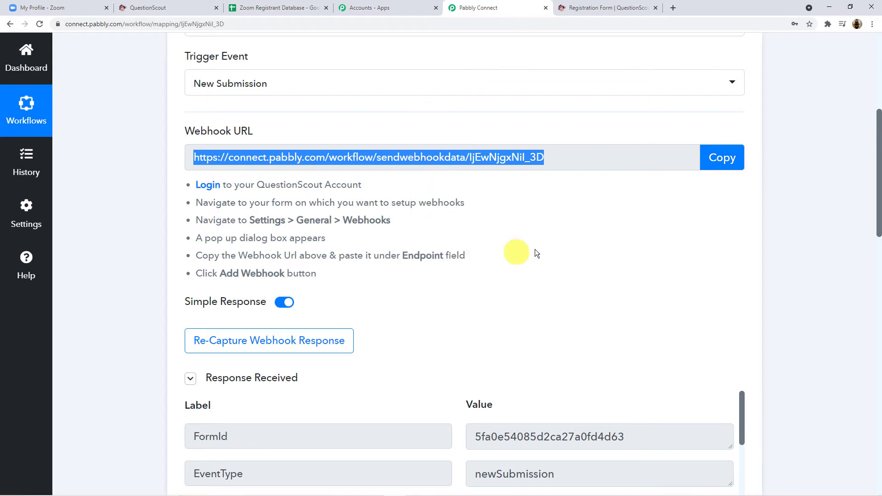
{"action": "scroll", "coordinate": [549, 250], "scroll_direction": "down", "scroll_amount": 1}
{"action": "scroll", "coordinate": [551, 253], "scroll_direction": "down", "scroll_amount": 3}
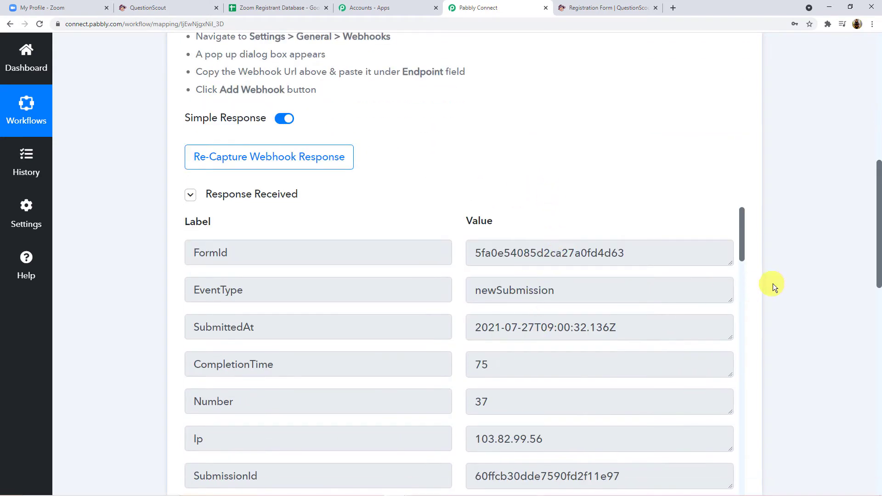
{"action": "scroll", "coordinate": [772, 283], "scroll_direction": "down", "scroll_amount": 2}
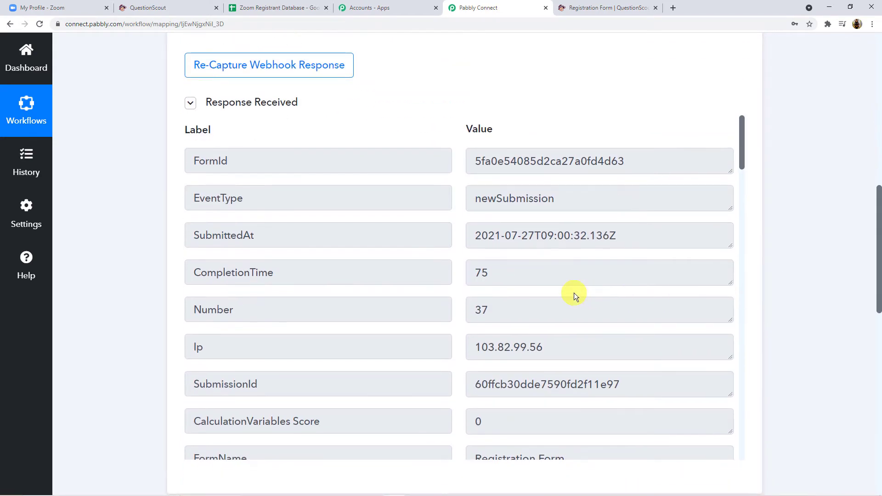
{"action": "scroll", "coordinate": [574, 294], "scroll_direction": "down", "scroll_amount": 2}
{"action": "scroll", "coordinate": [574, 293], "scroll_direction": "down", "scroll_amount": 2}
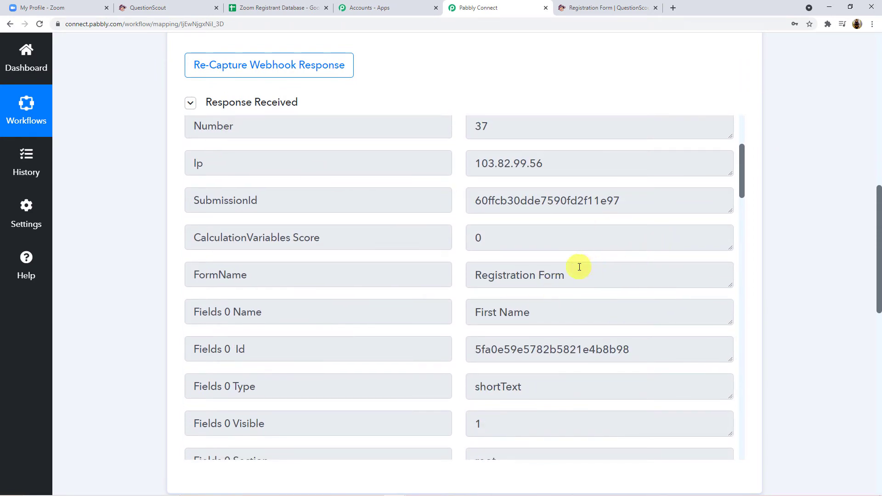
{"action": "scroll", "coordinate": [544, 275], "scroll_direction": "down", "scroll_amount": 2}
{"action": "scroll", "coordinate": [544, 276], "scroll_direction": "down", "scroll_amount": 2}
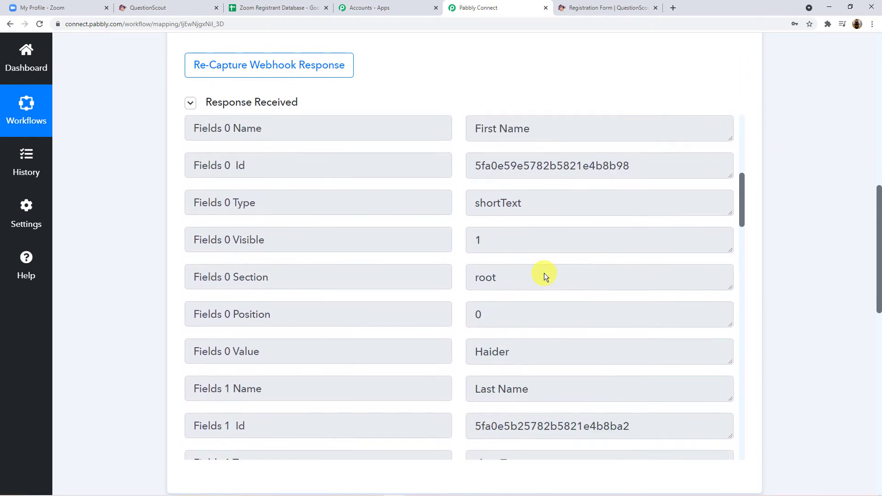
{"action": "scroll", "coordinate": [505, 269], "scroll_direction": "down", "scroll_amount": 2}
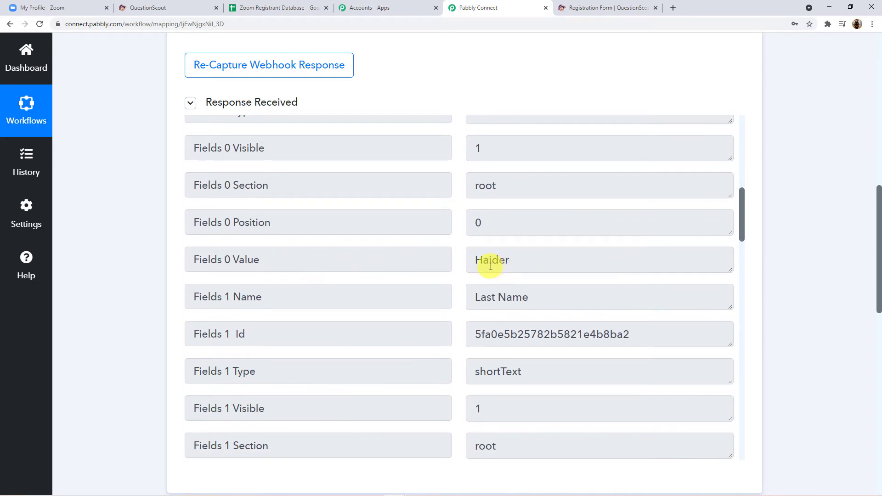
{"action": "scroll", "coordinate": [545, 271], "scroll_direction": "down", "scroll_amount": 2}
{"action": "scroll", "coordinate": [546, 271], "scroll_direction": "down", "scroll_amount": 2}
{"action": "scroll", "coordinate": [529, 257], "scroll_direction": "down", "scroll_amount": 2}
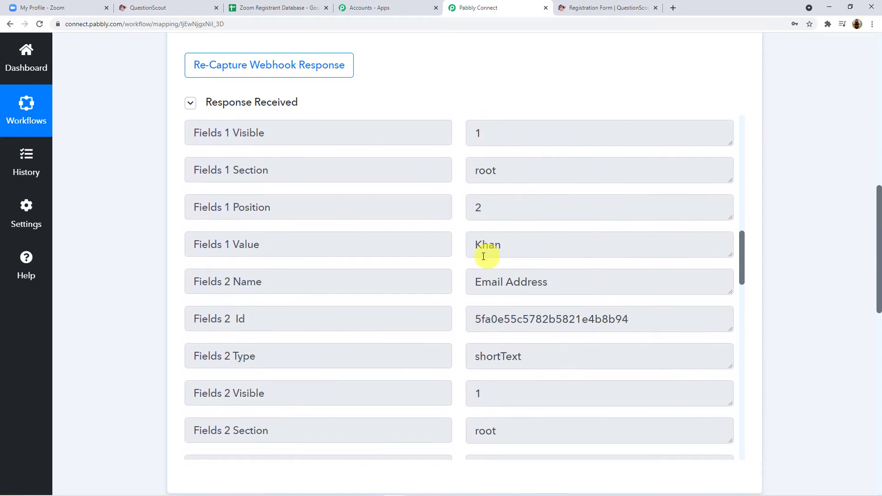
{"action": "scroll", "coordinate": [528, 248], "scroll_direction": "down", "scroll_amount": 2}
{"action": "scroll", "coordinate": [565, 346], "scroll_direction": "down", "scroll_amount": 2}
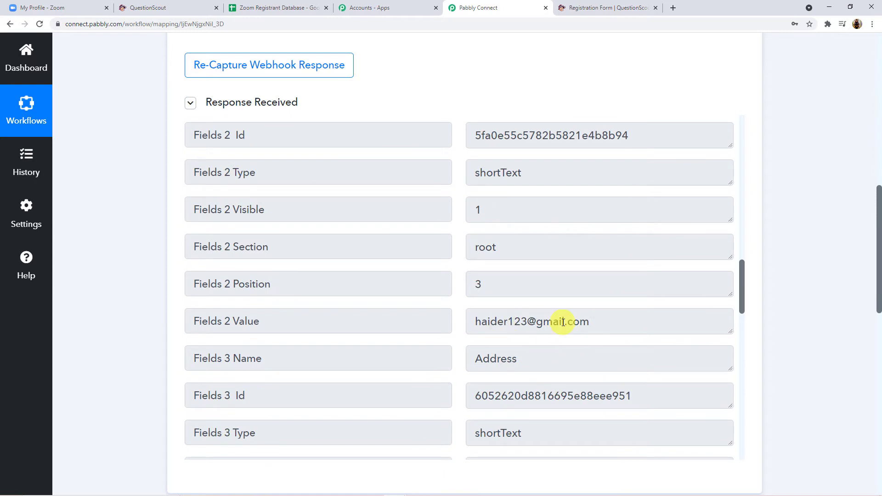
{"action": "scroll", "coordinate": [563, 320], "scroll_direction": "down", "scroll_amount": 4}
{"action": "scroll", "coordinate": [538, 287], "scroll_direction": "down", "scroll_amount": 2}
{"action": "scroll", "coordinate": [539, 287], "scroll_direction": "down", "scroll_amount": 3}
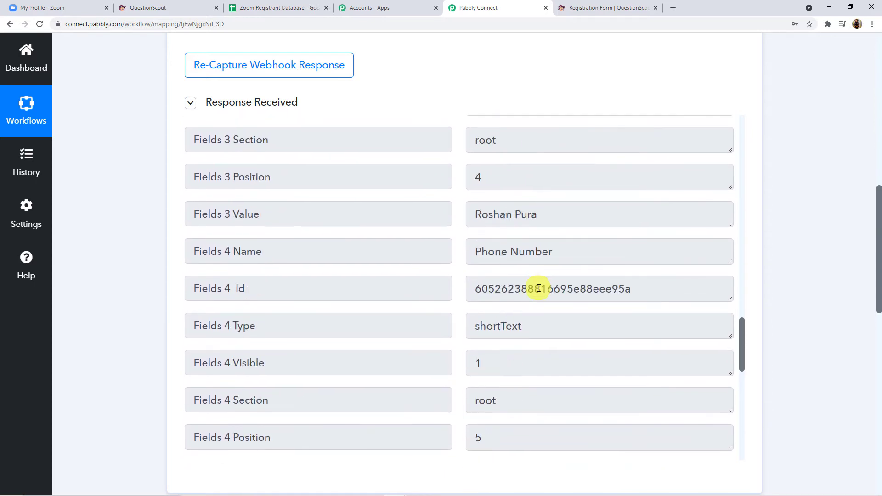
{"action": "scroll", "coordinate": [539, 288], "scroll_direction": "down", "scroll_amount": 2}
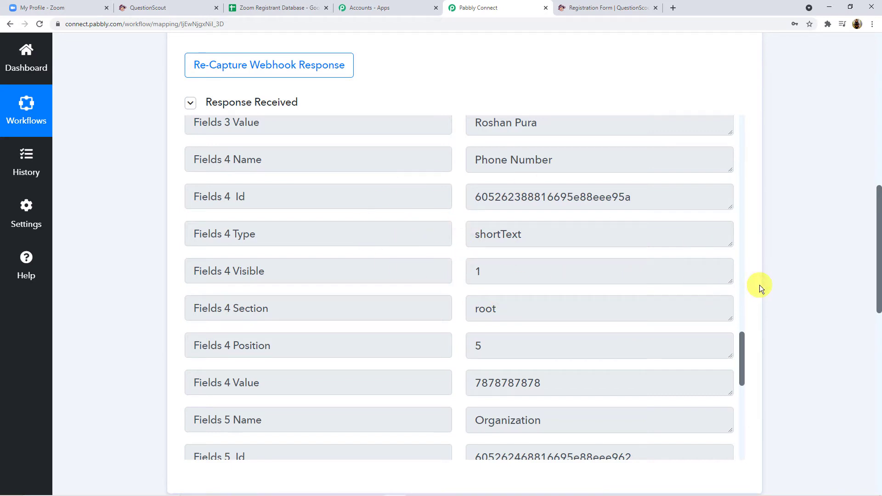
{"action": "scroll", "coordinate": [759, 285], "scroll_direction": "down", "scroll_amount": 2}
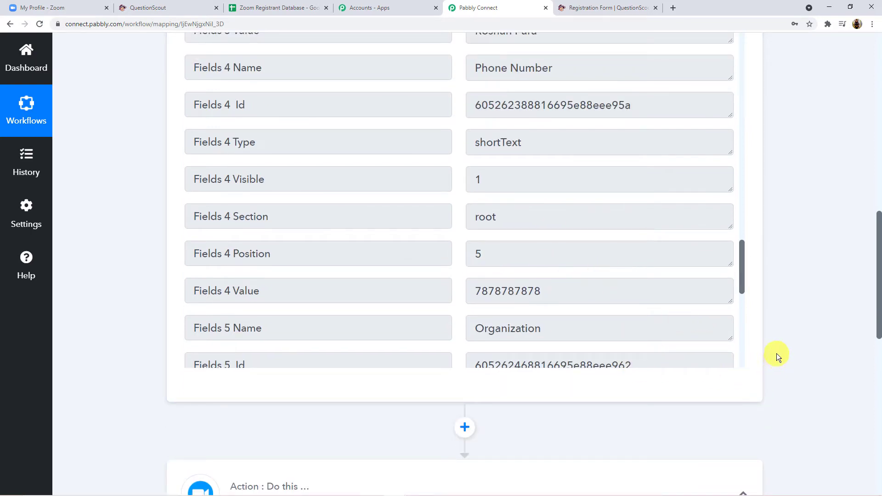
{"action": "scroll", "coordinate": [488, 409], "scroll_direction": "down", "scroll_amount": 2}
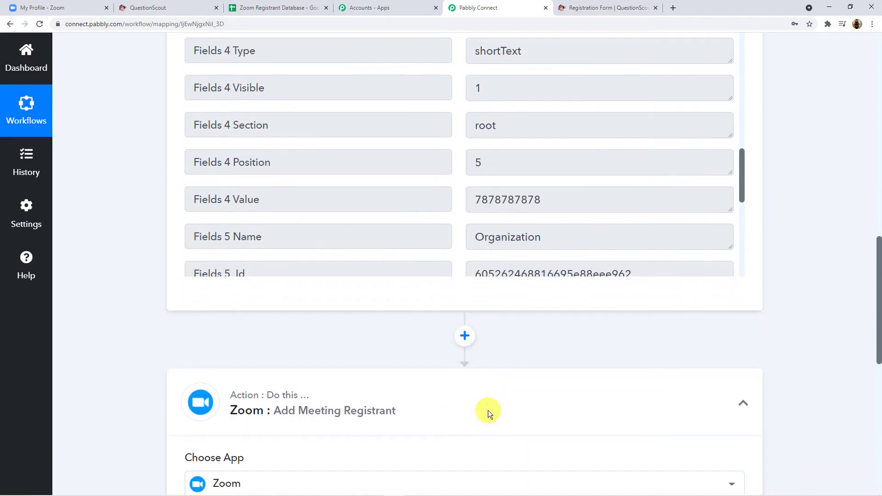
- Insert a new step before the Zoom action, searching 'Googl' and choosing Google Sheets
{"action": "left_click", "coordinate": [465, 336]}
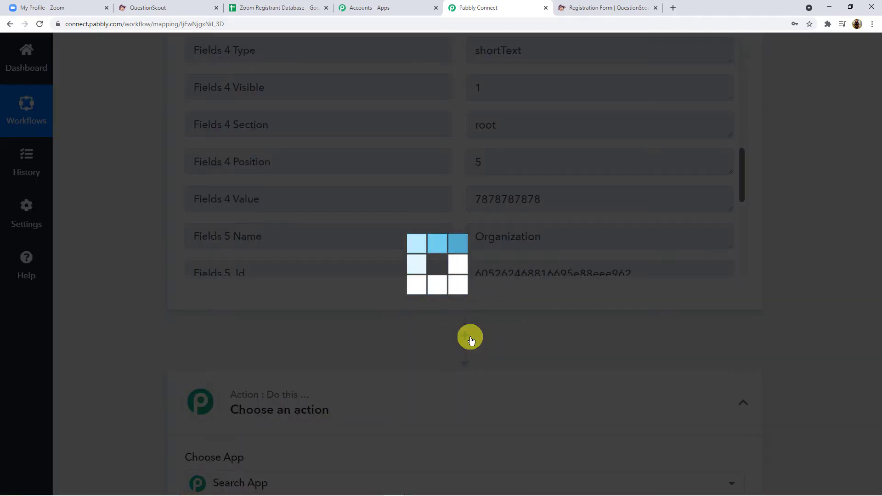
{"action": "scroll", "coordinate": [553, 329], "scroll_direction": "down", "scroll_amount": 2}
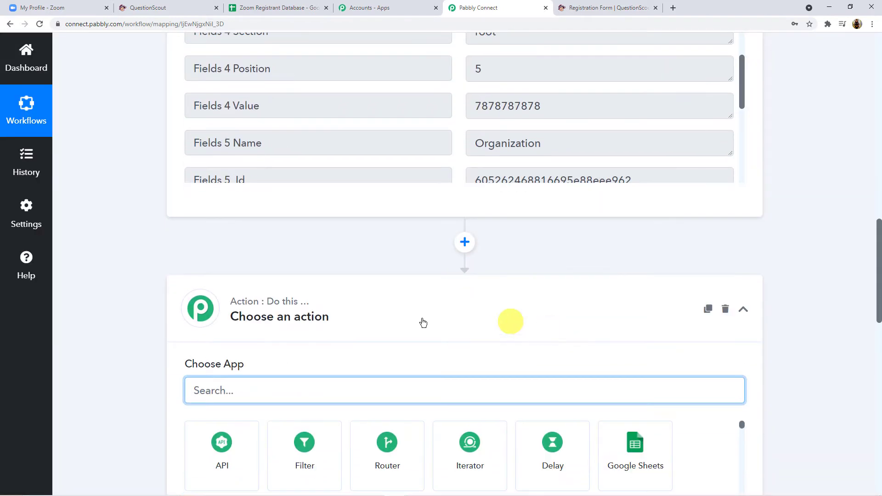
{"action": "scroll", "coordinate": [255, 370], "scroll_direction": "down", "scroll_amount": 2}
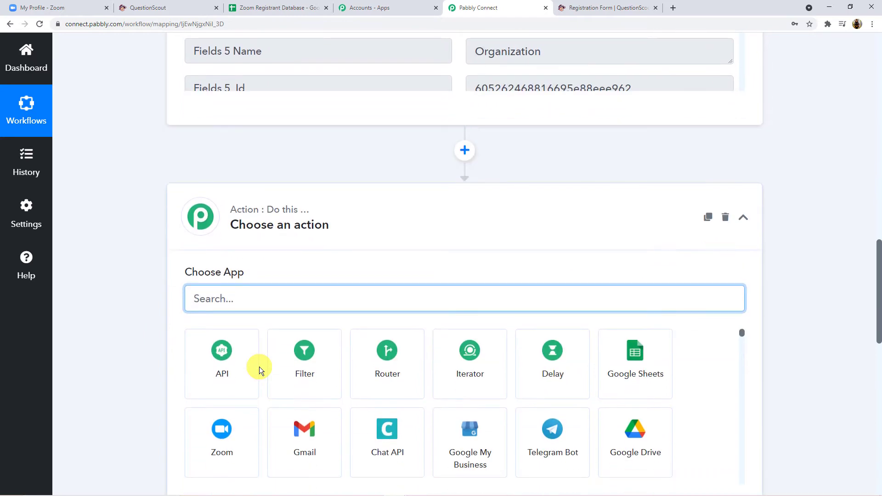
{"action": "type", "text": "Googl"}
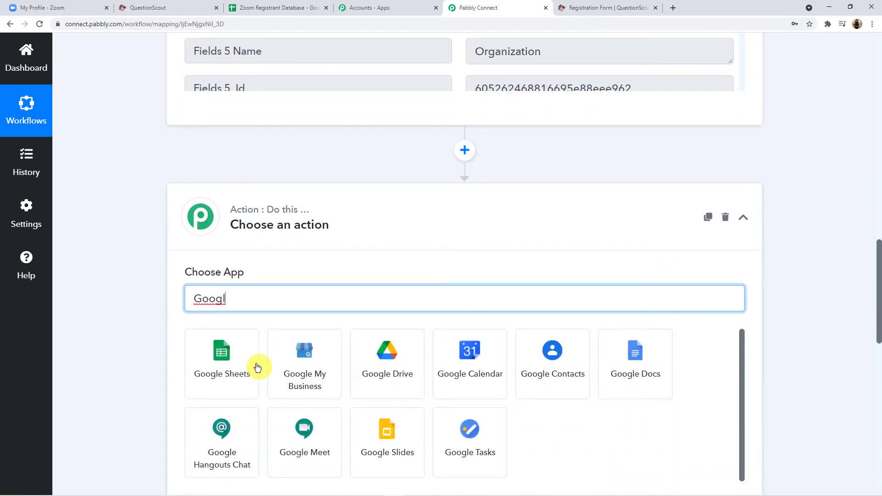
{"action": "left_click", "coordinate": [238, 359]}
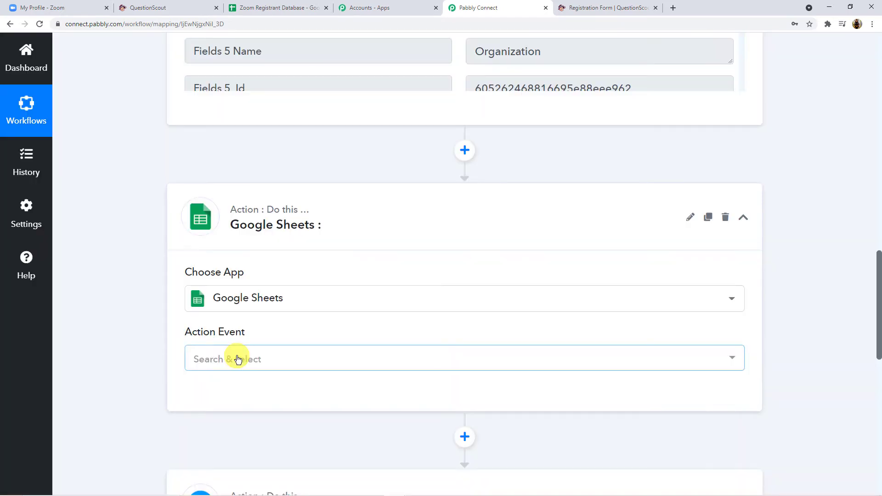
- Set the Google Sheets step's action event to Add New Row
{"action": "left_click", "coordinate": [238, 359]}
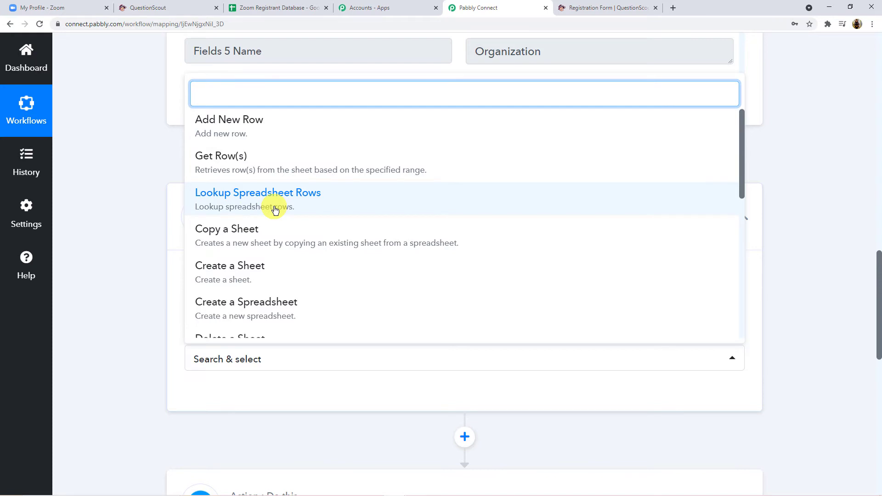
{"action": "scroll", "coordinate": [275, 209], "scroll_direction": "down", "scroll_amount": 2}
{"action": "scroll", "coordinate": [275, 206], "scroll_direction": "down", "scroll_amount": 2}
{"action": "scroll", "coordinate": [258, 282], "scroll_direction": "down", "scroll_amount": 2}
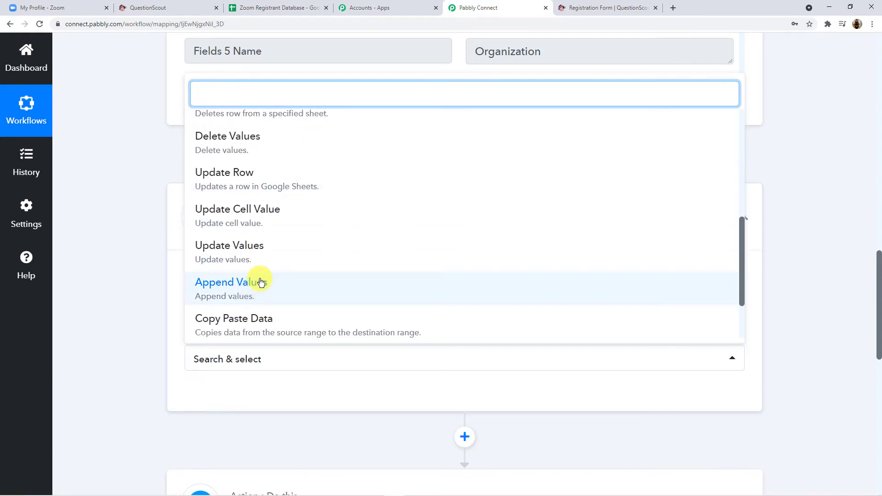
{"action": "scroll", "coordinate": [260, 282], "scroll_direction": "up", "scroll_amount": 2}
{"action": "scroll", "coordinate": [261, 281], "scroll_direction": "up", "scroll_amount": 4}
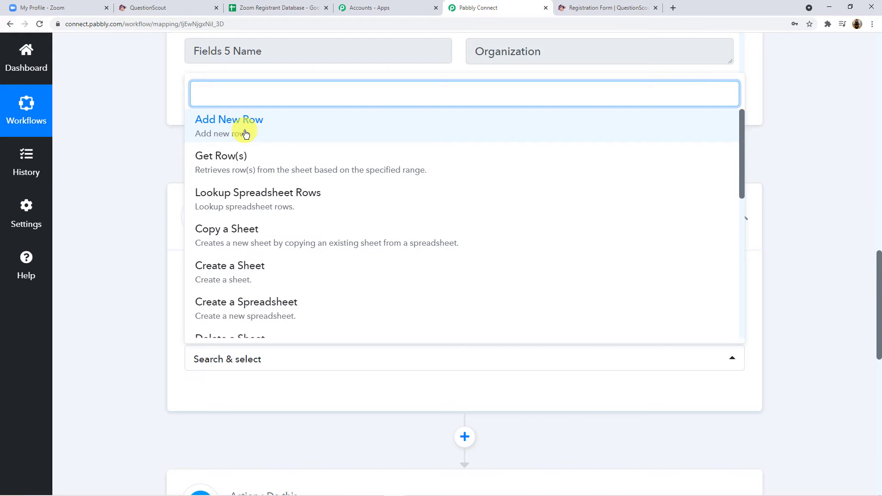
{"action": "left_click", "coordinate": [245, 133]}
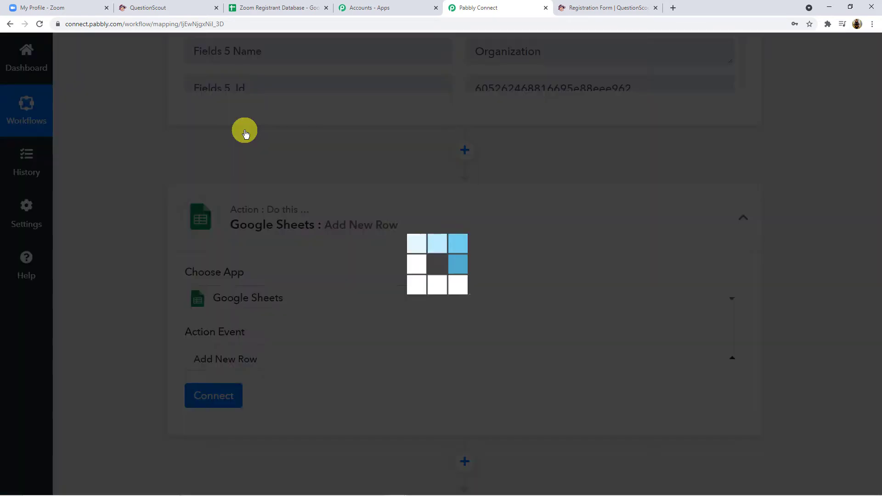
{"action": "scroll", "coordinate": [249, 252], "scroll_direction": "down", "scroll_amount": 2}
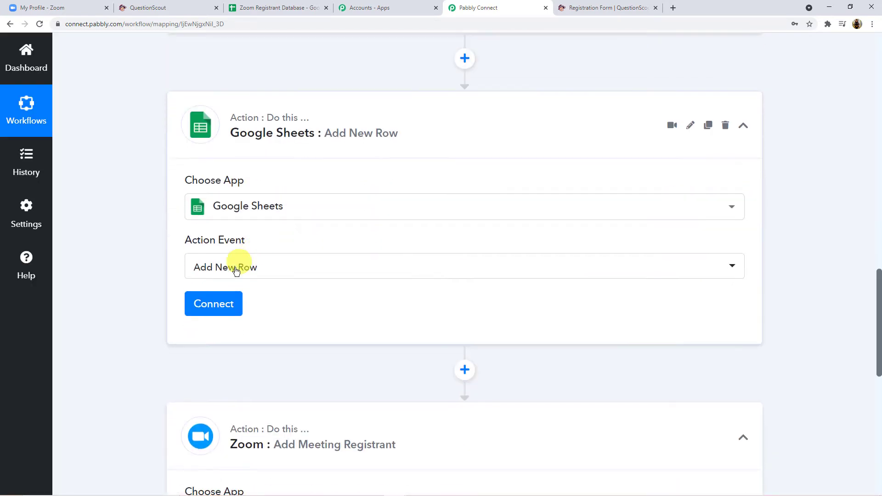
{"action": "scroll", "coordinate": [334, 332], "scroll_direction": "up", "scroll_amount": 2}
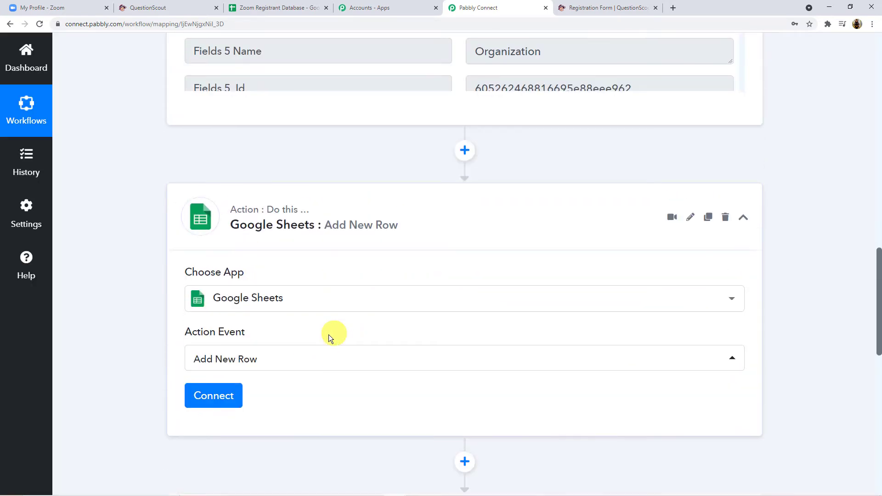
- Start a new Google Sheets connection through Add New Connection and Connect With Google Sheets
{"action": "left_click", "coordinate": [223, 397]}
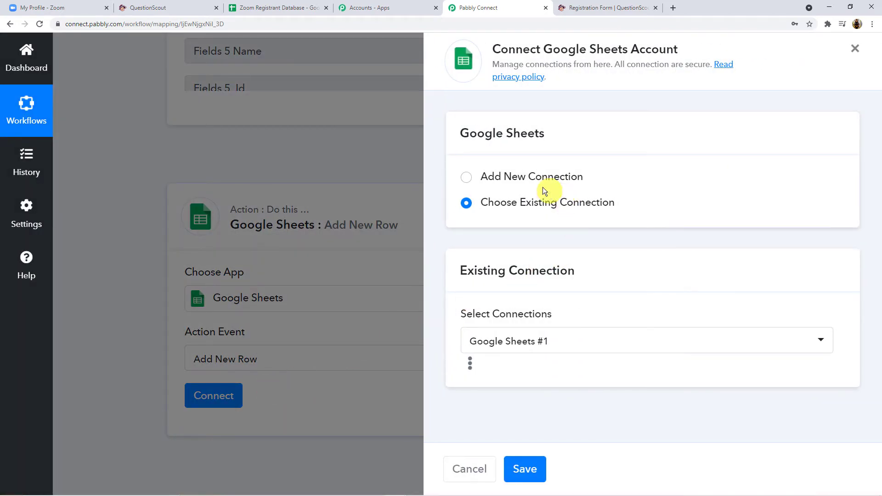
{"action": "left_click", "coordinate": [514, 181]}
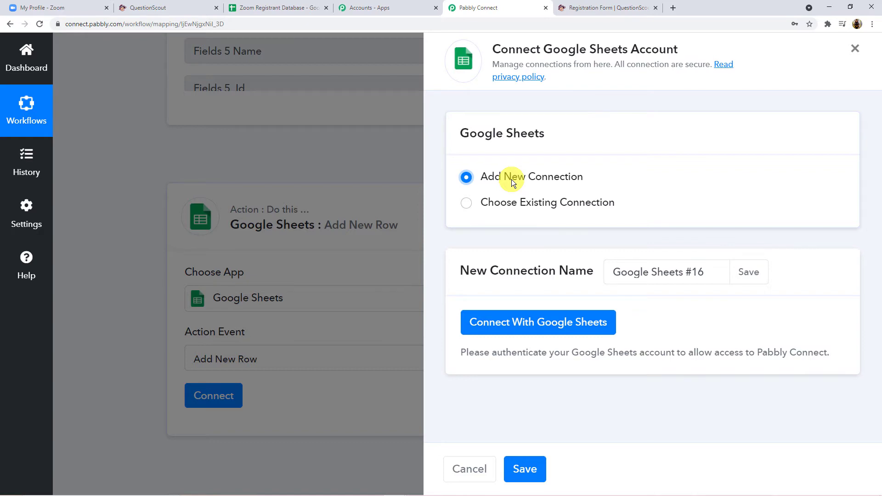
{"action": "left_click", "coordinate": [534, 329]}
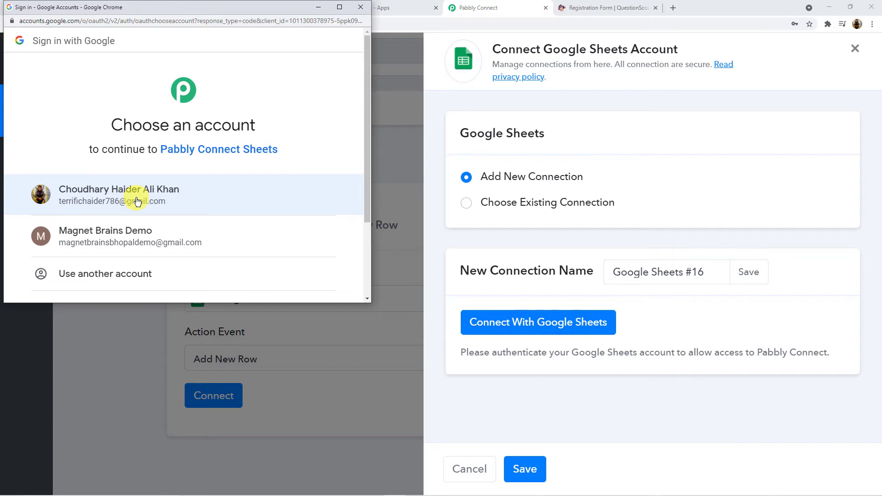
- Sign in with the first Google account and allow Pabbly Connect access to Google Sheets
{"action": "left_click", "coordinate": [136, 201]}
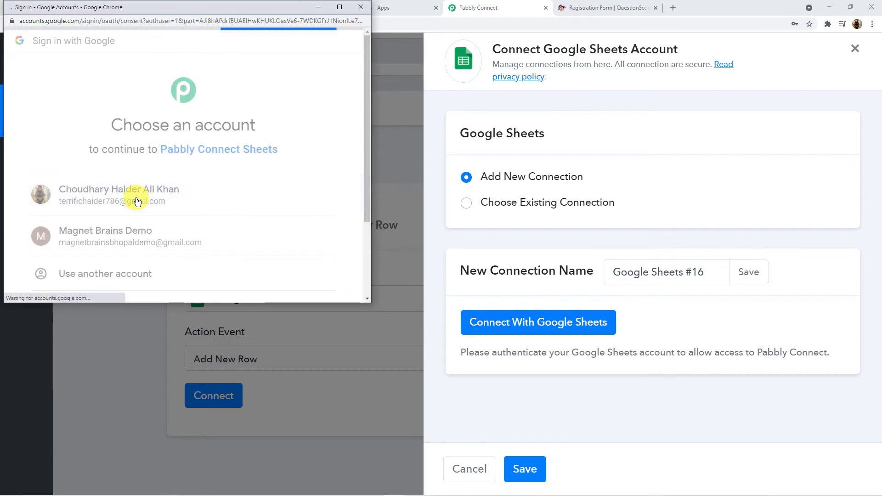
{"action": "scroll", "coordinate": [137, 201], "scroll_direction": "down", "scroll_amount": 5}
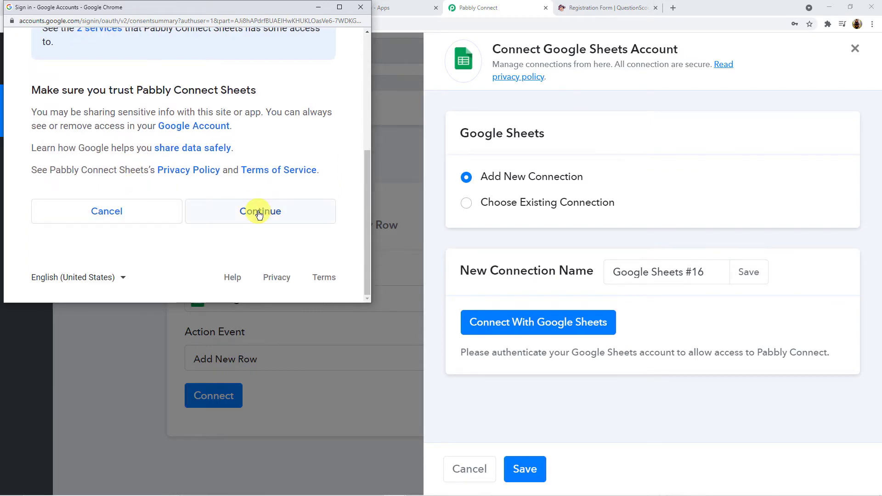
{"action": "left_click", "coordinate": [260, 212]}
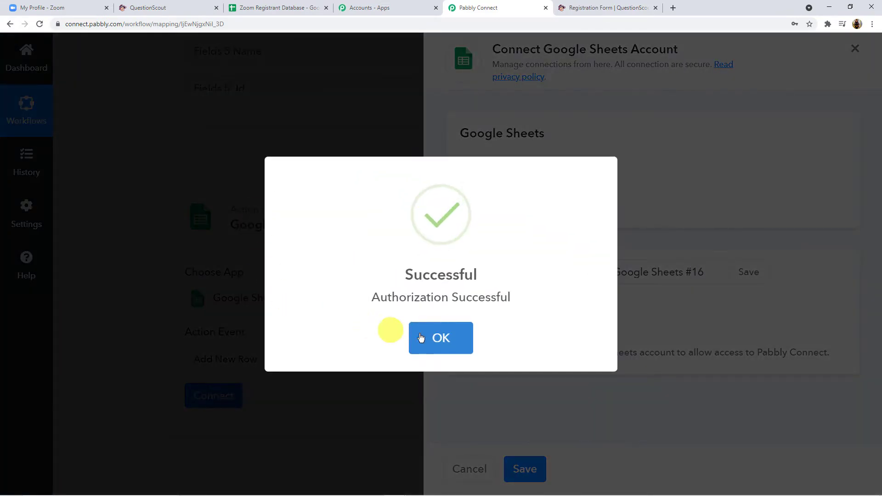
{"action": "left_click", "coordinate": [451, 340]}
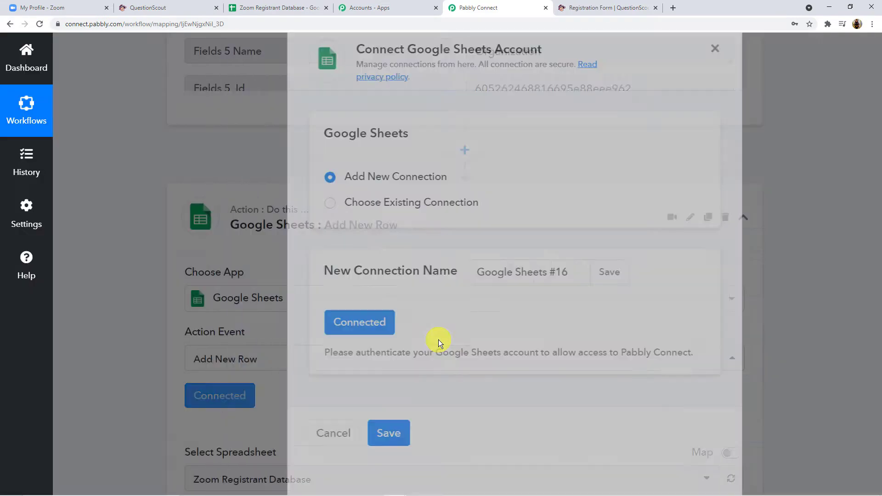
{"action": "scroll", "coordinate": [322, 282], "scroll_direction": "down", "scroll_amount": 2}
- Open the Select Spreadsheet dropdown and browse the available spreadsheets
{"action": "scroll", "coordinate": [322, 282], "scroll_direction": "down", "scroll_amount": 2}
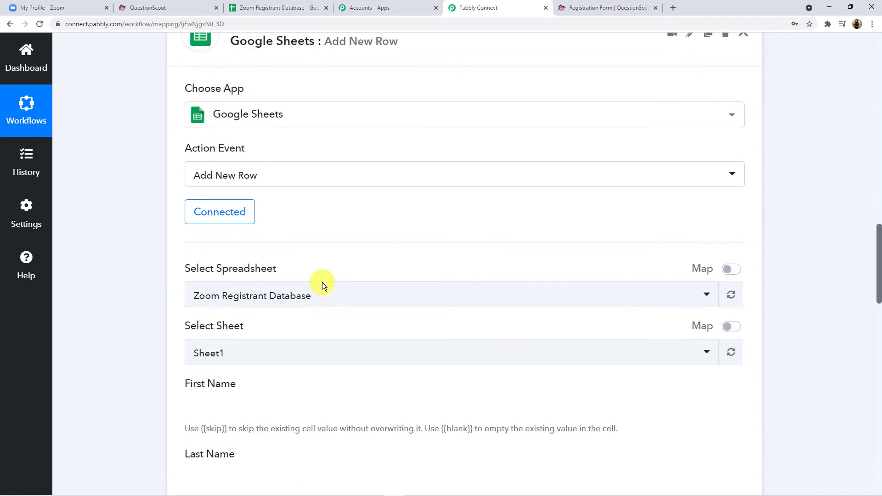
{"action": "scroll", "coordinate": [304, 241], "scroll_direction": "down", "scroll_amount": 2}
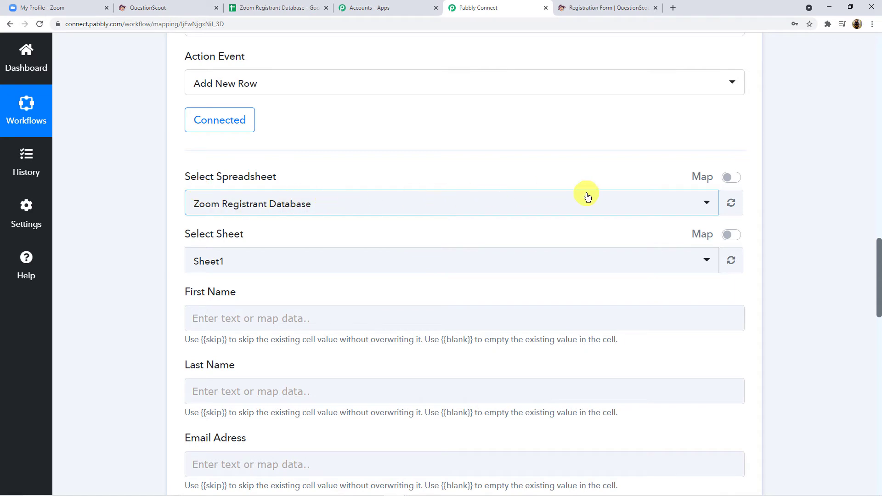
{"action": "left_click", "coordinate": [525, 212]}
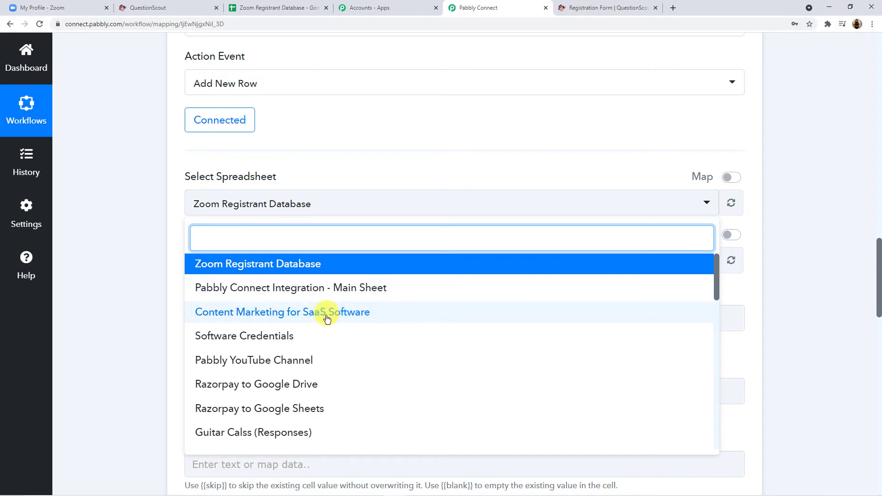
{"action": "scroll", "coordinate": [325, 315], "scroll_direction": "down", "scroll_amount": 2}
{"action": "scroll", "coordinate": [315, 325], "scroll_direction": "down", "scroll_amount": 2}
{"action": "scroll", "coordinate": [304, 338], "scroll_direction": "down", "scroll_amount": 2}
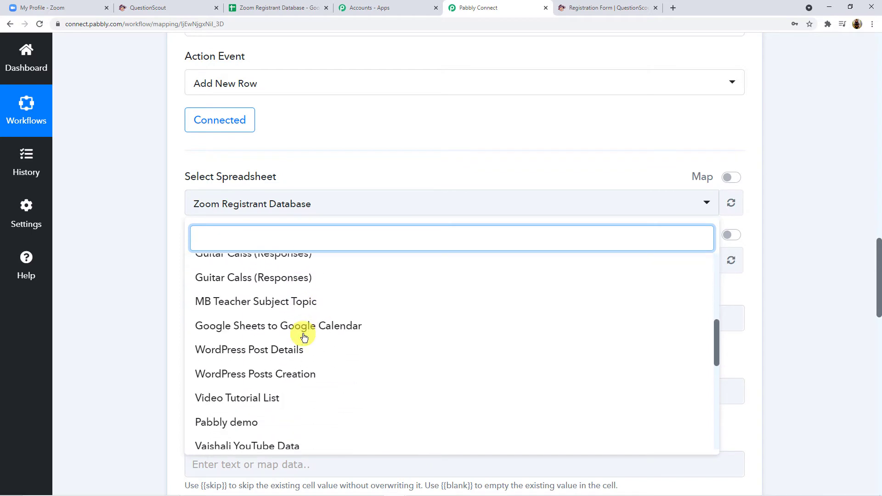
{"action": "scroll", "coordinate": [304, 337], "scroll_direction": "down", "scroll_amount": 2}
{"action": "scroll", "coordinate": [304, 337], "scroll_direction": "down", "scroll_amount": 2}
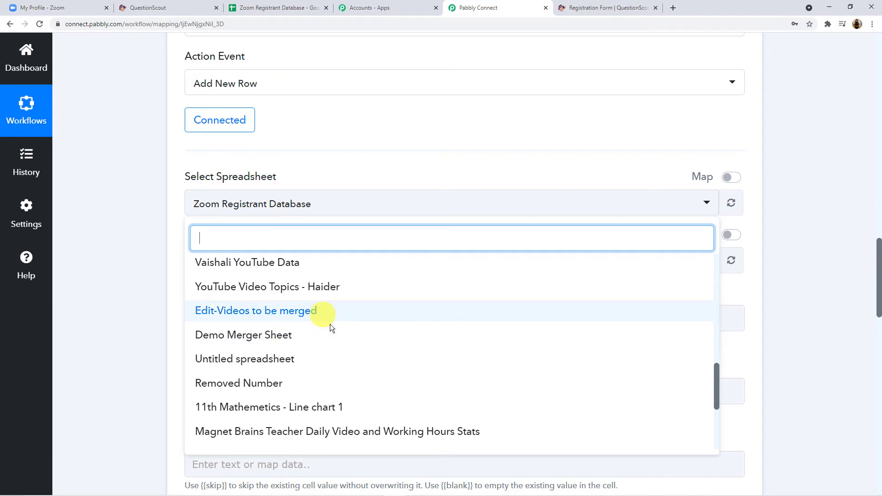
{"action": "scroll", "coordinate": [330, 322], "scroll_direction": "down", "scroll_amount": 2}
{"action": "scroll", "coordinate": [335, 359], "scroll_direction": "down", "scroll_amount": 1}
{"action": "scroll", "coordinate": [344, 383], "scroll_direction": "down", "scroll_amount": 2}
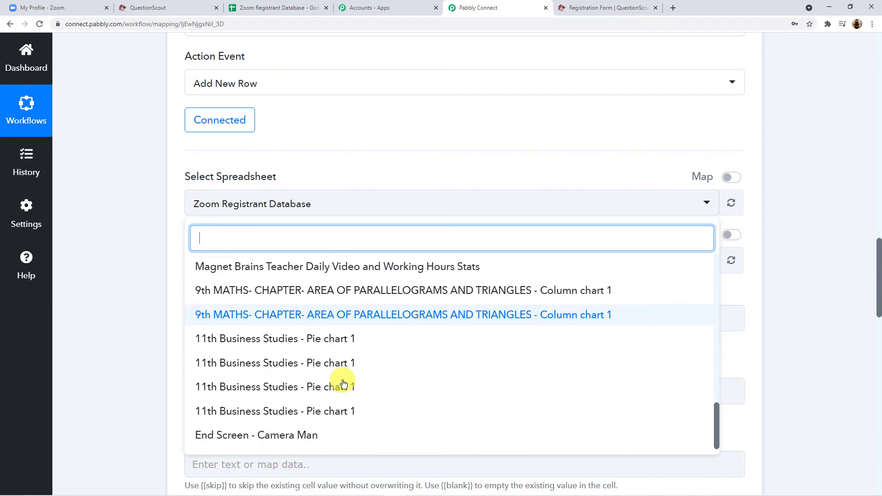
{"action": "scroll", "coordinate": [343, 384], "scroll_direction": "up", "scroll_amount": 3}
{"action": "scroll", "coordinate": [344, 383], "scroll_direction": "up", "scroll_amount": 3}
{"action": "scroll", "coordinate": [344, 384], "scroll_direction": "up", "scroll_amount": 3}
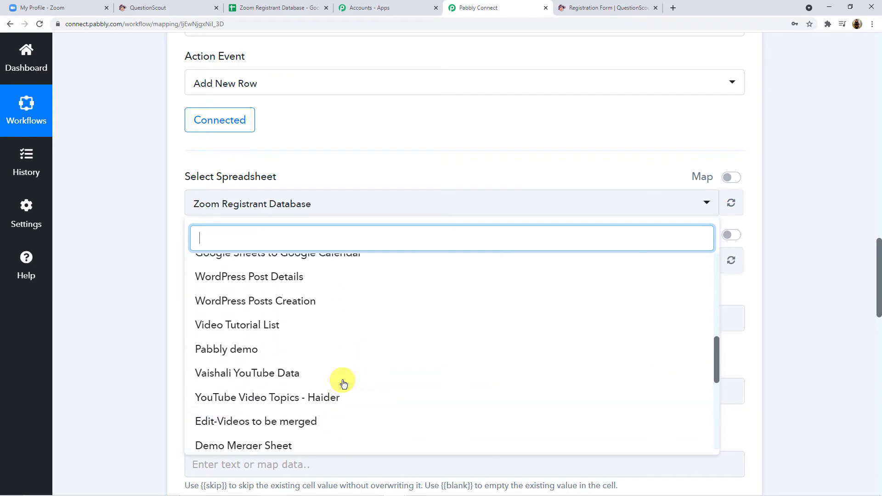
{"action": "scroll", "coordinate": [344, 384], "scroll_direction": "up", "scroll_amount": 2}
{"action": "scroll", "coordinate": [344, 384], "scroll_direction": "up", "scroll_amount": 2}
{"action": "scroll", "coordinate": [344, 384], "scroll_direction": "up", "scroll_amount": 2}
{"action": "scroll", "coordinate": [343, 383], "scroll_direction": "up", "scroll_amount": 2}
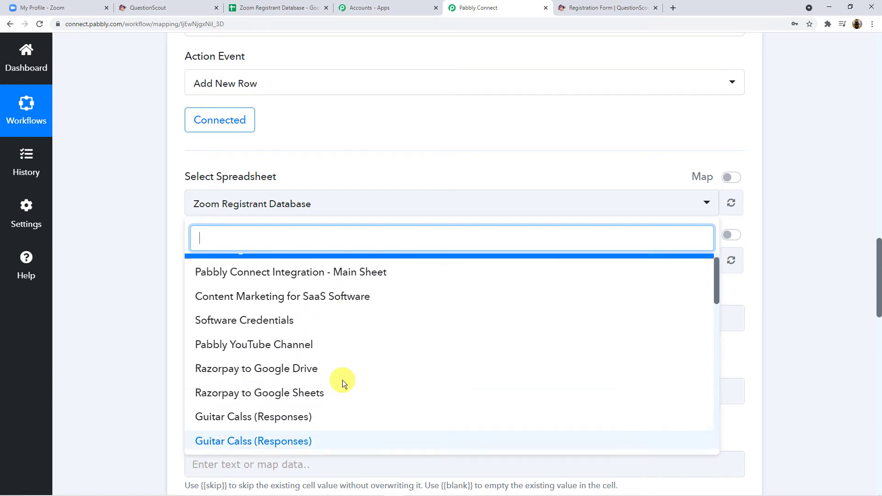
{"action": "scroll", "coordinate": [343, 383], "scroll_direction": "up", "scroll_amount": 1}
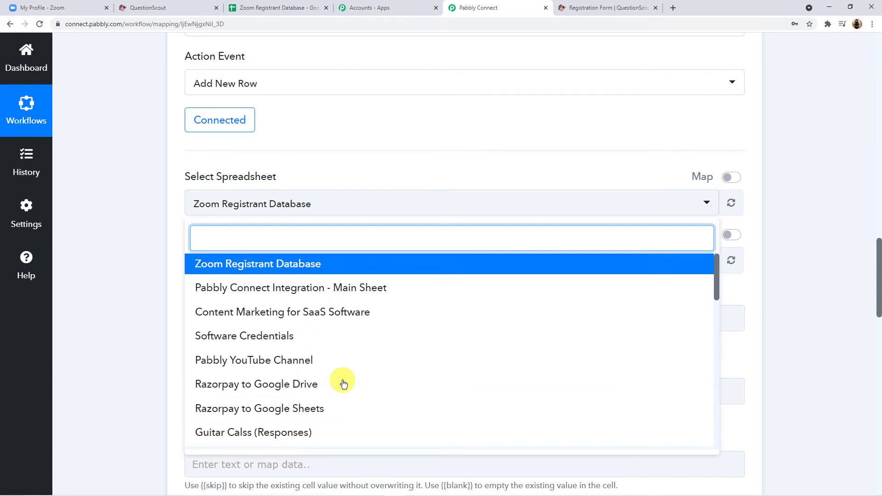
- Open the Google Sheets home page in a new tab and scroll the recent file list
{"action": "left_click", "coordinate": [674, 8]}
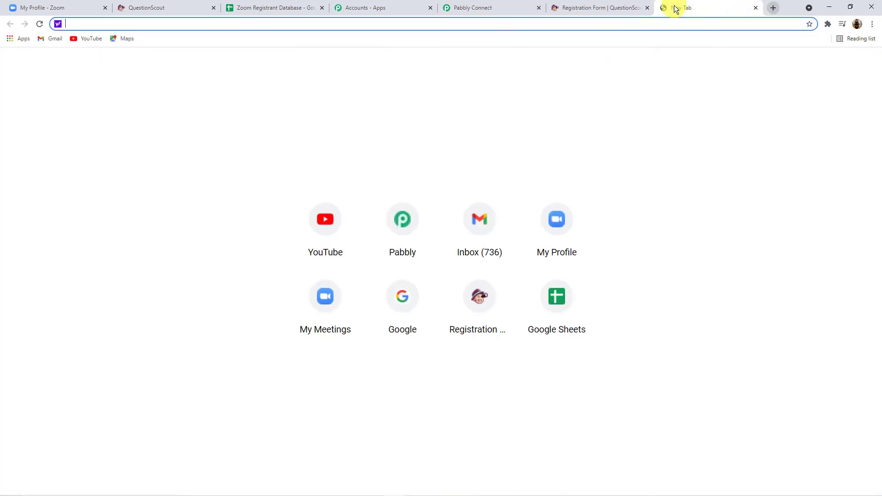
{"action": "left_click", "coordinate": [548, 306]}
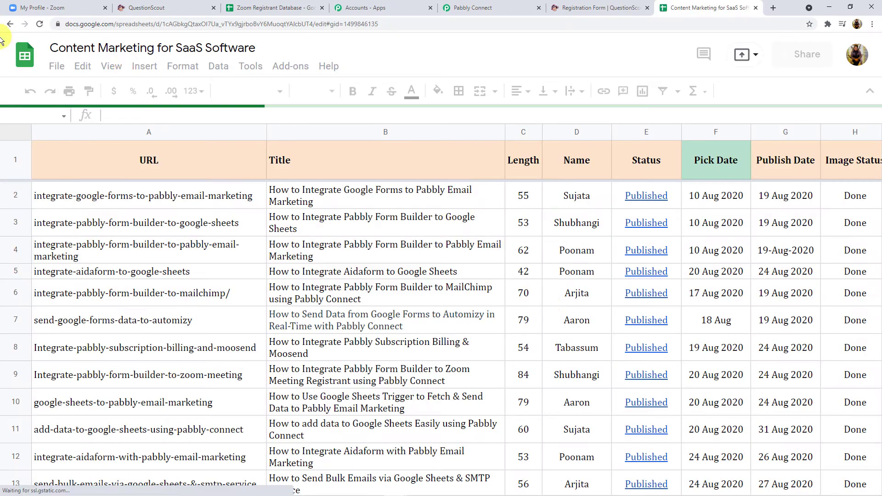
{"action": "left_click", "coordinate": [31, 59]}
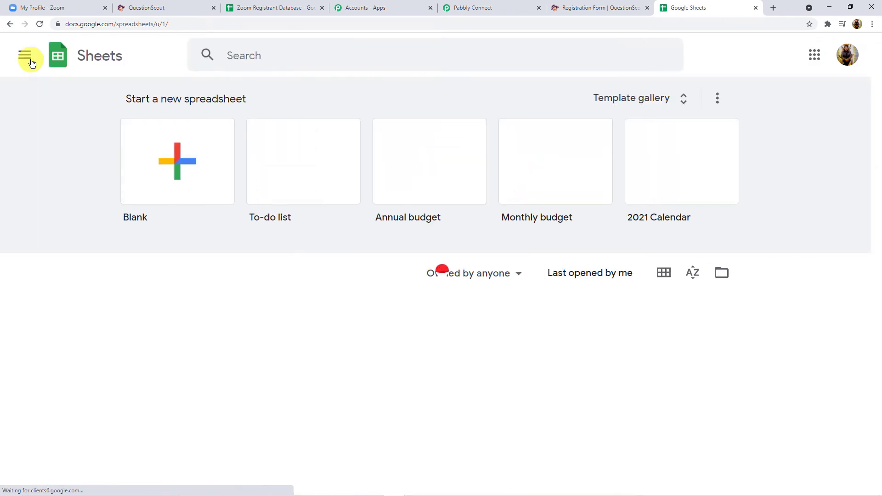
{"action": "scroll", "coordinate": [289, 305], "scroll_direction": "down", "scroll_amount": 3}
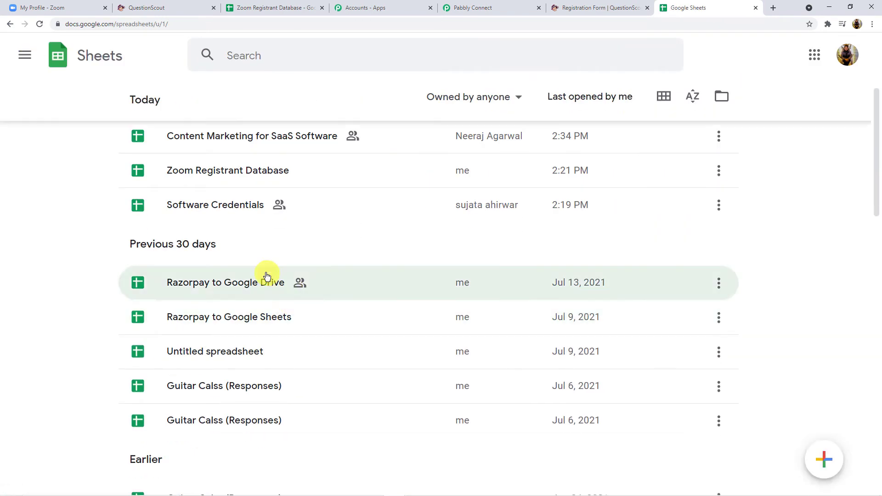
{"action": "scroll", "coordinate": [266, 276], "scroll_direction": "down", "scroll_amount": 4}
{"action": "scroll", "coordinate": [263, 304], "scroll_direction": "down", "scroll_amount": 2}
{"action": "scroll", "coordinate": [264, 304], "scroll_direction": "down", "scroll_amount": 2}
{"action": "scroll", "coordinate": [263, 304], "scroll_direction": "down", "scroll_amount": 3}
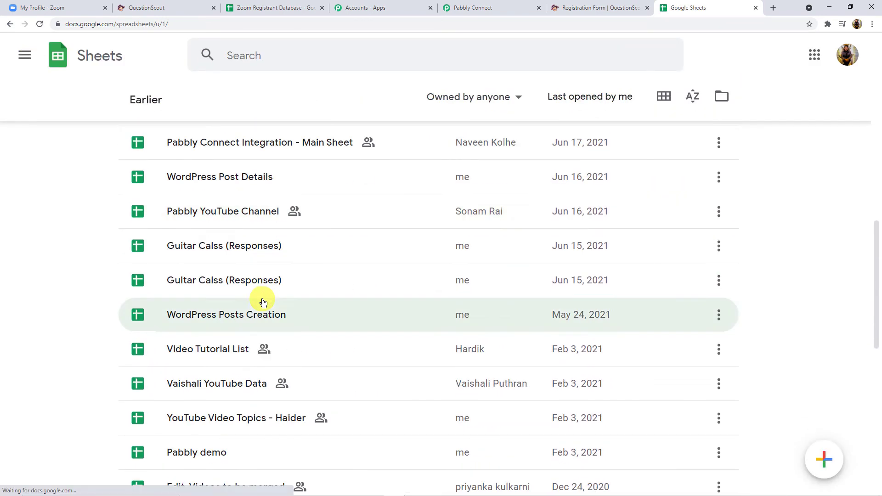
{"action": "scroll", "coordinate": [262, 304], "scroll_direction": "down", "scroll_amount": 3}
{"action": "scroll", "coordinate": [263, 303], "scroll_direction": "down", "scroll_amount": 3}
{"action": "scroll", "coordinate": [228, 299], "scroll_direction": "up", "scroll_amount": 5}
- Compare Pabbly's spreadsheet choices with the Google Sheets file list, moving between both tabs
{"action": "left_click", "coordinate": [472, 8]}
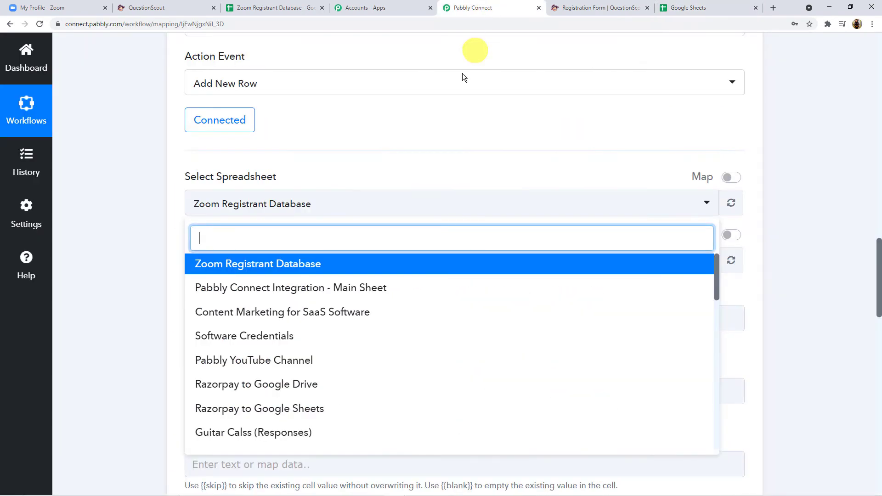
{"action": "scroll", "coordinate": [296, 334], "scroll_direction": "down", "scroll_amount": 2}
{"action": "scroll", "coordinate": [298, 338], "scroll_direction": "down", "scroll_amount": 3}
{"action": "scroll", "coordinate": [299, 338], "scroll_direction": "down", "scroll_amount": 3}
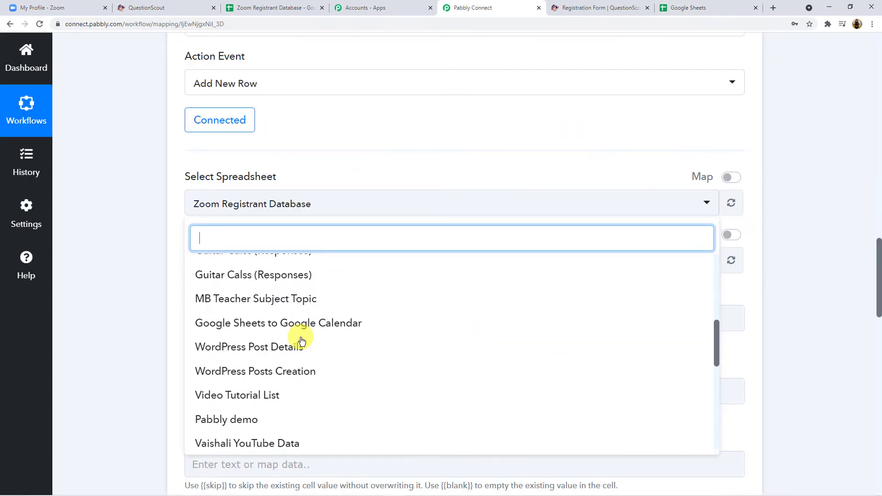
{"action": "scroll", "coordinate": [301, 340], "scroll_direction": "down", "scroll_amount": 5}
{"action": "scroll", "coordinate": [301, 340], "scroll_direction": "down", "scroll_amount": 3}
{"action": "scroll", "coordinate": [301, 339], "scroll_direction": "up", "scroll_amount": 5}
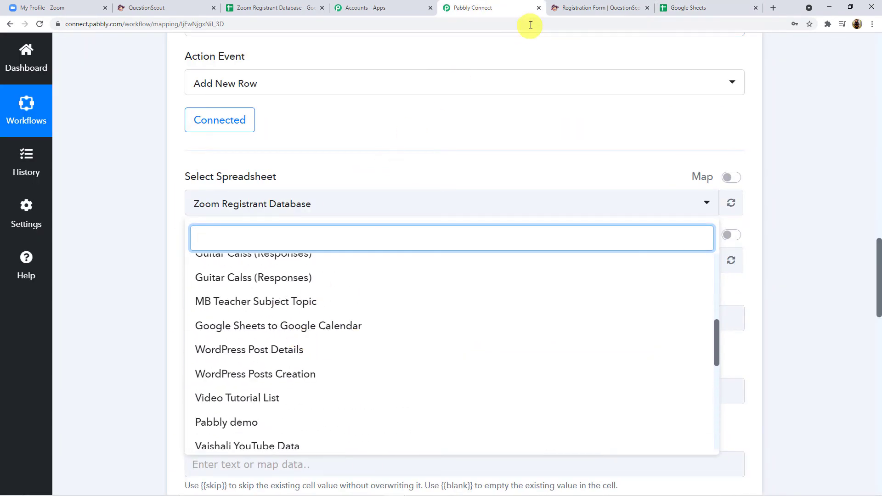
{"action": "left_click", "coordinate": [677, 7]}
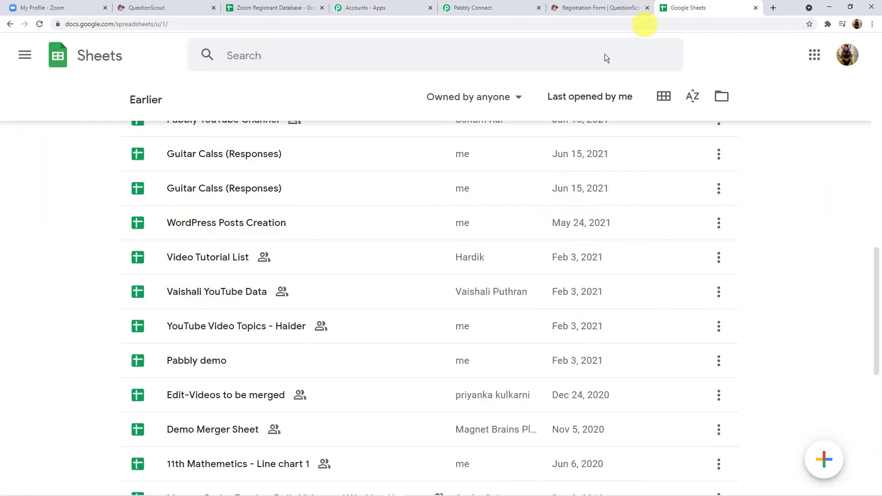
{"action": "scroll", "coordinate": [312, 306], "scroll_direction": "down", "scroll_amount": 4}
{"action": "scroll", "coordinate": [313, 307], "scroll_direction": "up", "scroll_amount": 4}
{"action": "scroll", "coordinate": [312, 307], "scroll_direction": "up", "scroll_amount": 4}
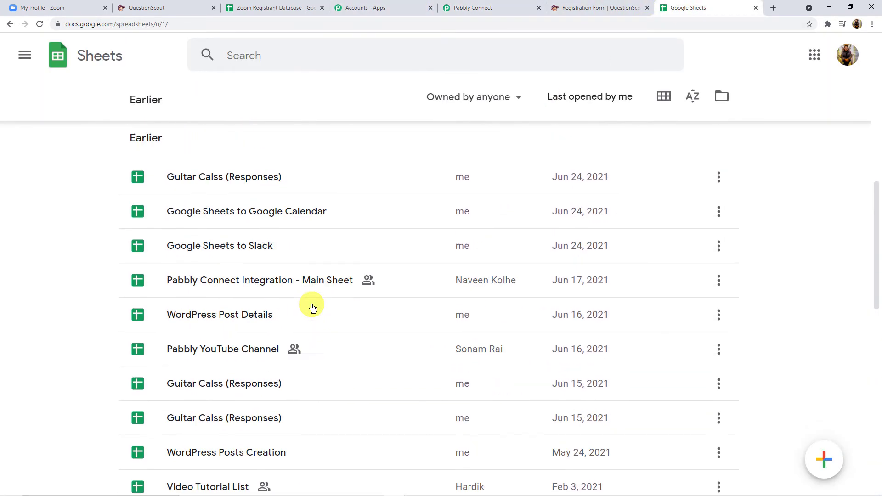
{"action": "scroll", "coordinate": [312, 307], "scroll_direction": "up", "scroll_amount": 1}
{"action": "scroll", "coordinate": [313, 307], "scroll_direction": "down", "scroll_amount": 10}
{"action": "scroll", "coordinate": [312, 307], "scroll_direction": "down", "scroll_amount": 4}
{"action": "scroll", "coordinate": [313, 307], "scroll_direction": "down", "scroll_amount": 1}
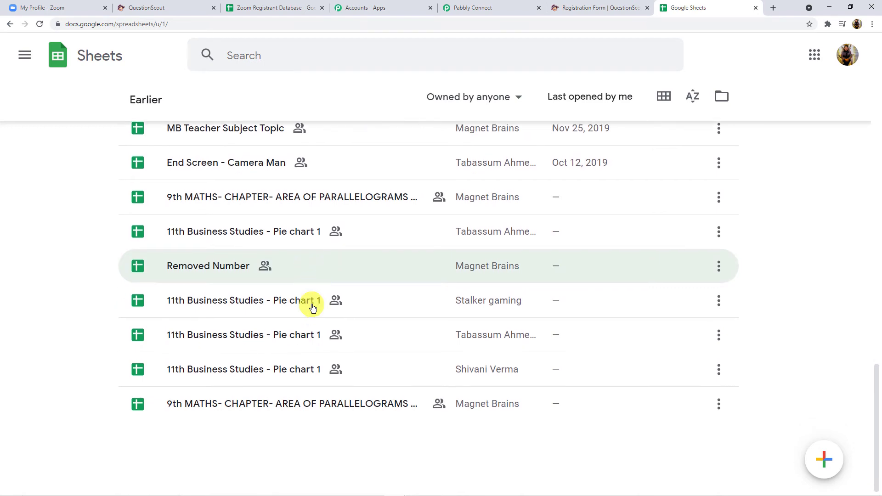
{"action": "scroll", "coordinate": [313, 307], "scroll_direction": "up", "scroll_amount": 5}
{"action": "scroll", "coordinate": [313, 307], "scroll_direction": "up", "scroll_amount": 4}
- Close, reopen and close the spreadsheet dropdown, leaving Zoom Registrant Database selected
{"action": "left_click", "coordinate": [471, 6]}
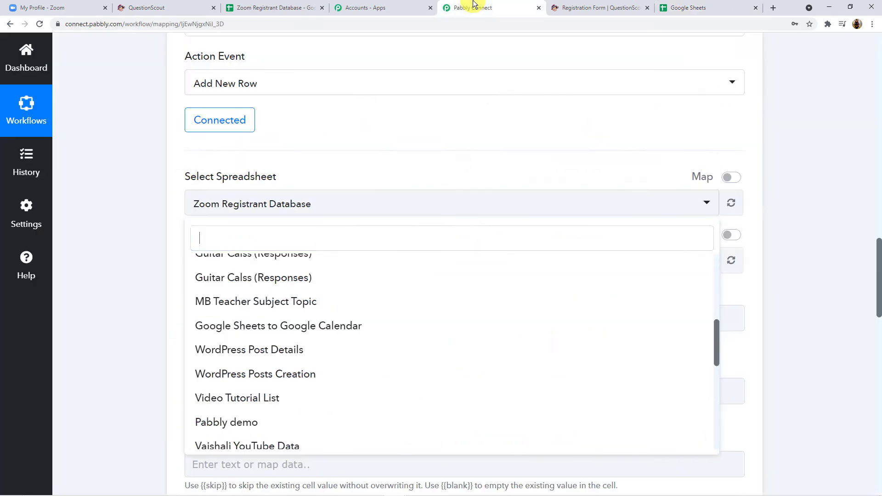
{"action": "left_click", "coordinate": [168, 208]}
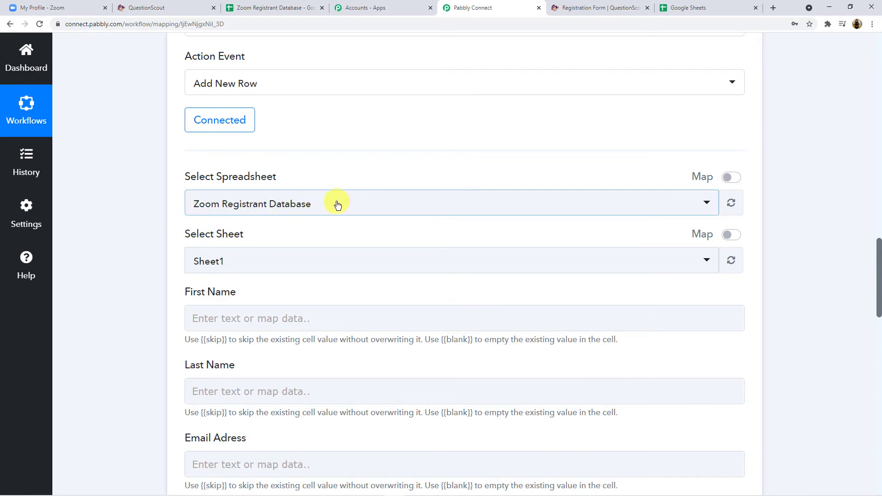
{"action": "left_click", "coordinate": [356, 203]}
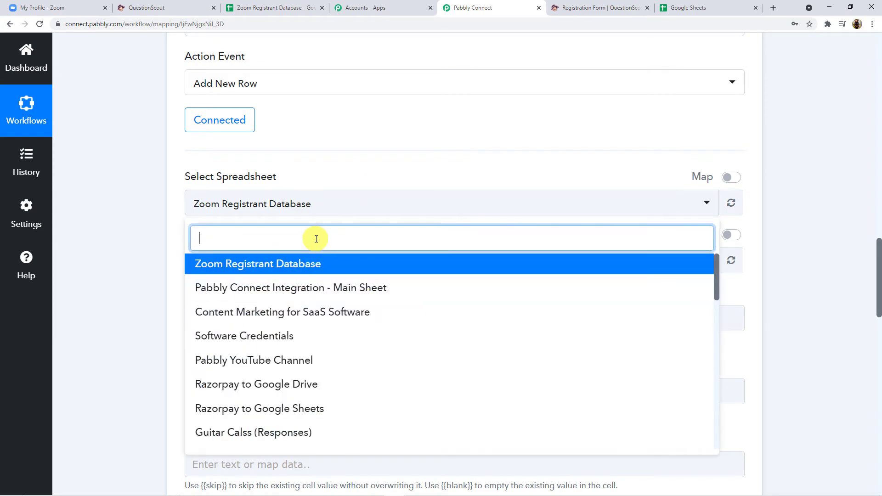
{"action": "left_click", "coordinate": [150, 199]}
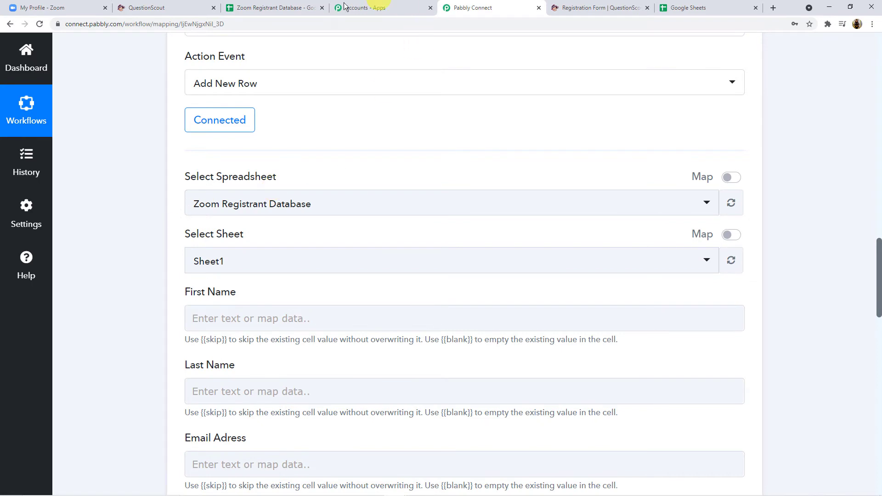
- Review Zoom Registrant Database headers A1–G1, from First Name through Job Title
{"action": "left_click", "coordinate": [256, 8]}
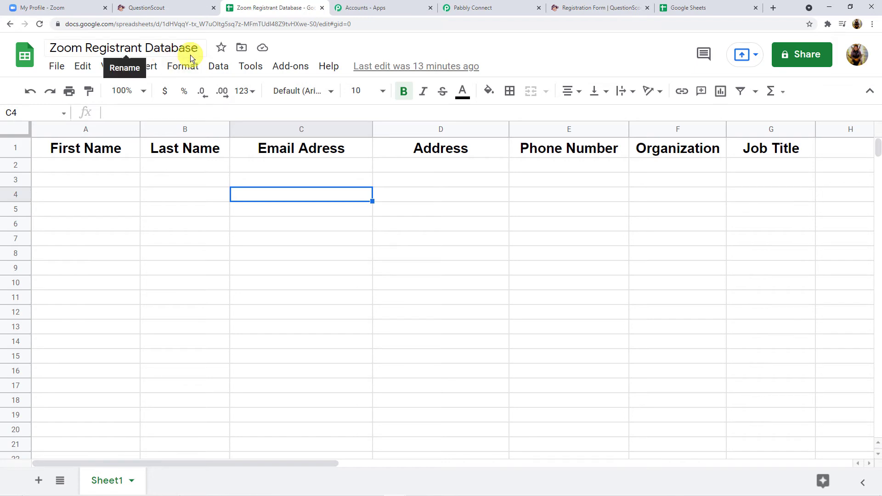
{"action": "left_click", "coordinate": [73, 208]}
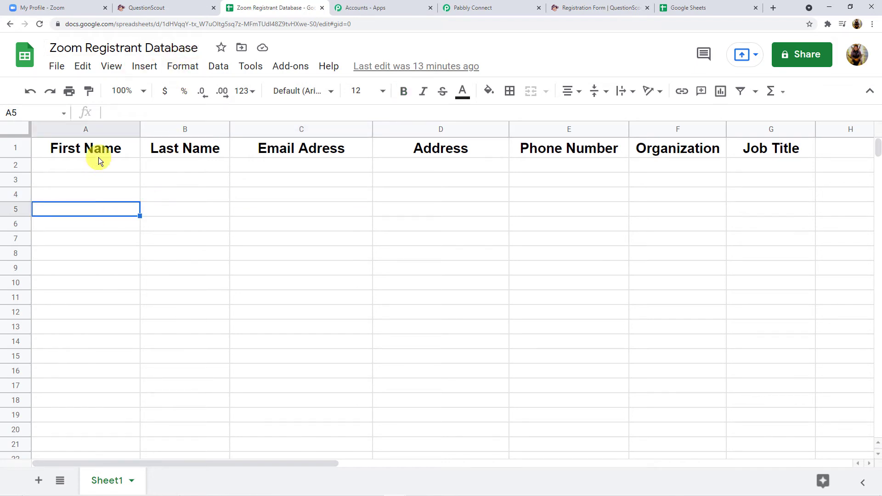
{"action": "left_click", "coordinate": [99, 152]}
{"action": "left_click", "coordinate": [191, 150]}
{"action": "left_click", "coordinate": [308, 150]}
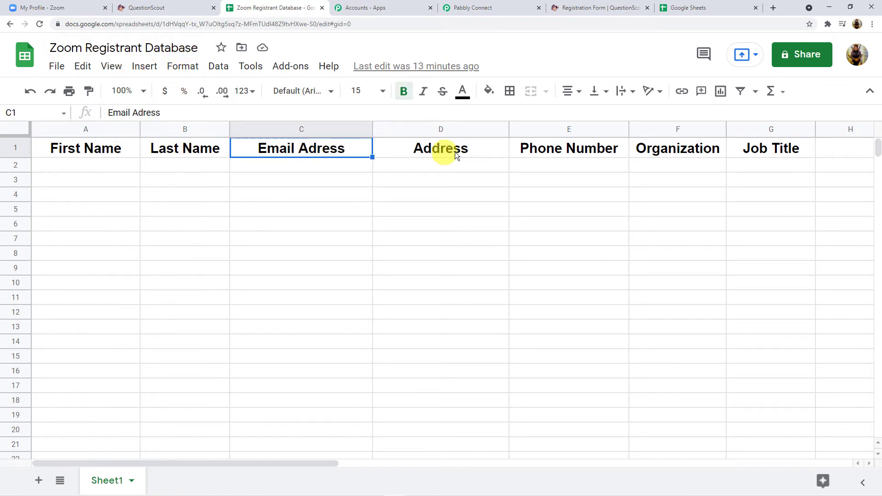
{"action": "left_click", "coordinate": [457, 152]}
{"action": "left_click", "coordinate": [594, 156]}
{"action": "left_click", "coordinate": [663, 150]}
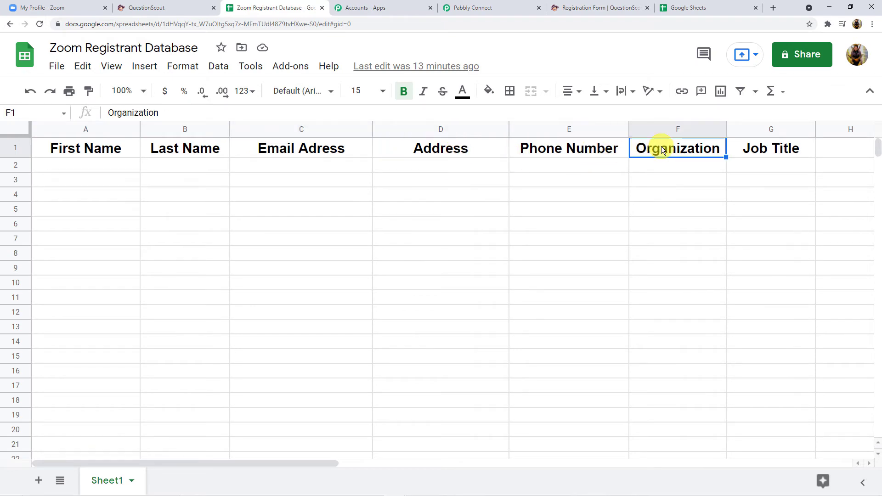
{"action": "left_click", "coordinate": [788, 151]}
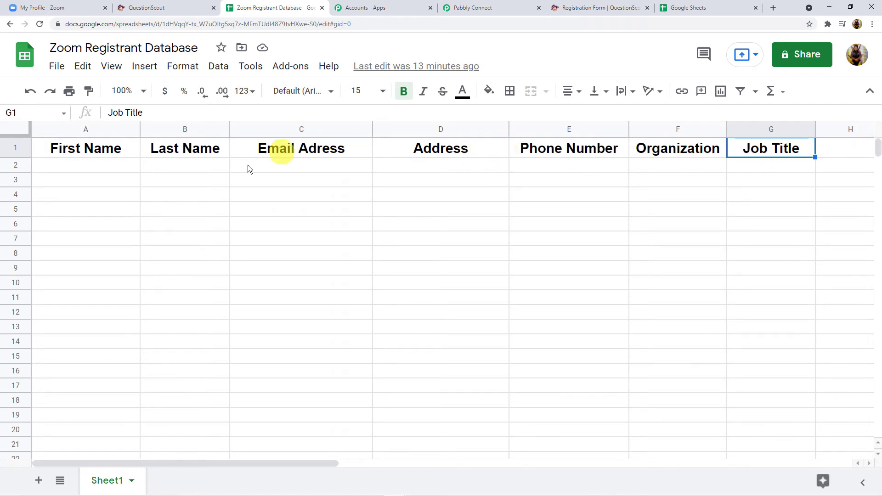
{"action": "left_click", "coordinate": [134, 209]}
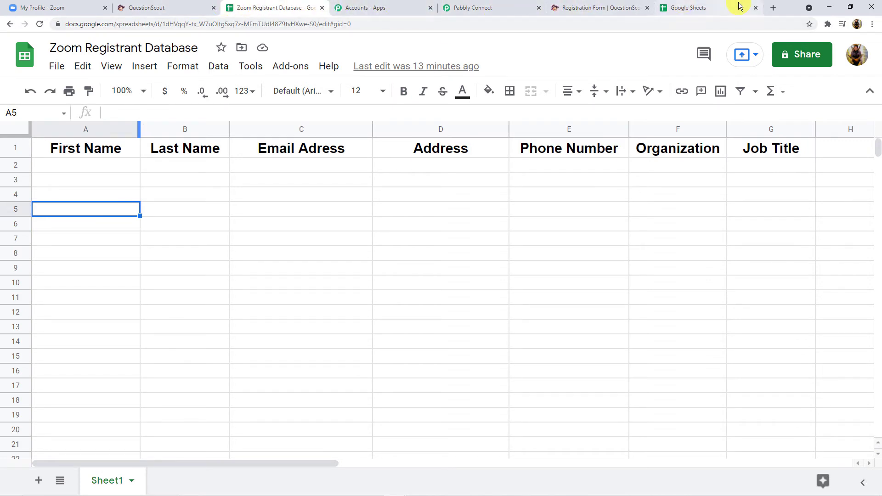
{"action": "left_click", "coordinate": [490, 9]}
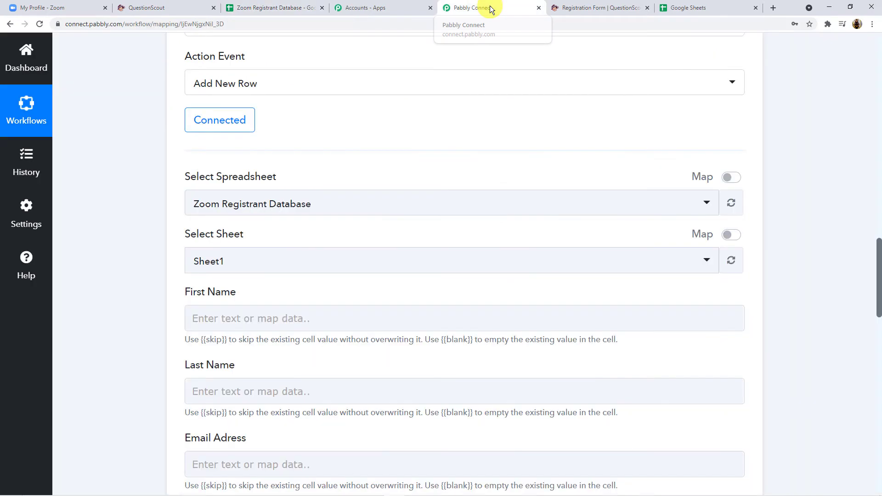
- Refresh the spreadsheet list, keep Zoom Registrant Database with Sheet1, then view that spreadsheet
{"action": "left_click", "coordinate": [732, 204]}
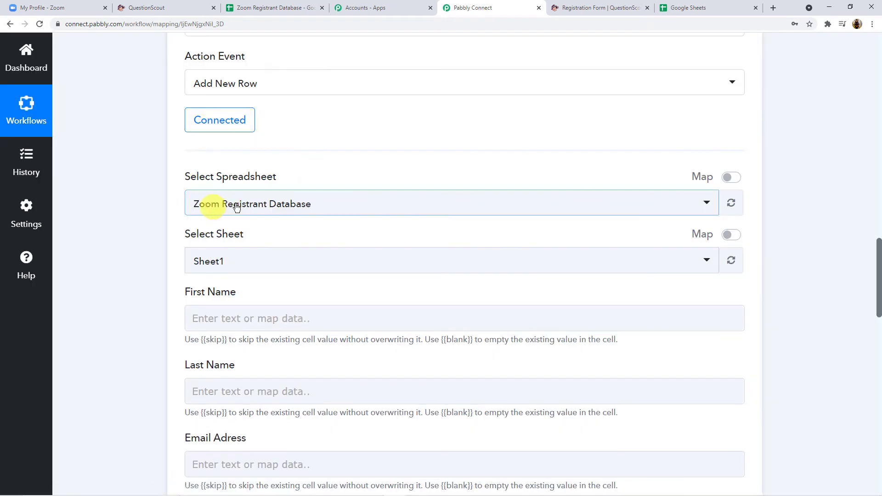
{"action": "left_click", "coordinate": [302, 206]}
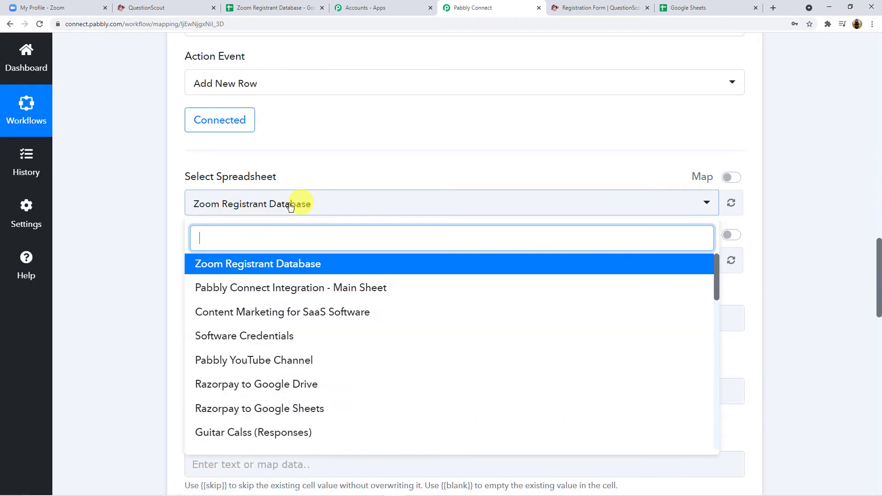
{"action": "scroll", "coordinate": [282, 326], "scroll_direction": "down", "scroll_amount": 2}
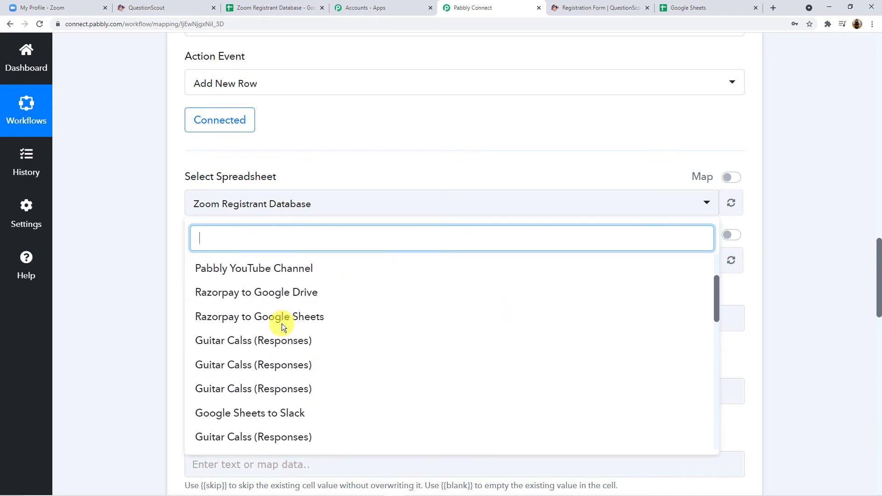
{"action": "scroll", "coordinate": [257, 321], "scroll_direction": "up", "scroll_amount": 2}
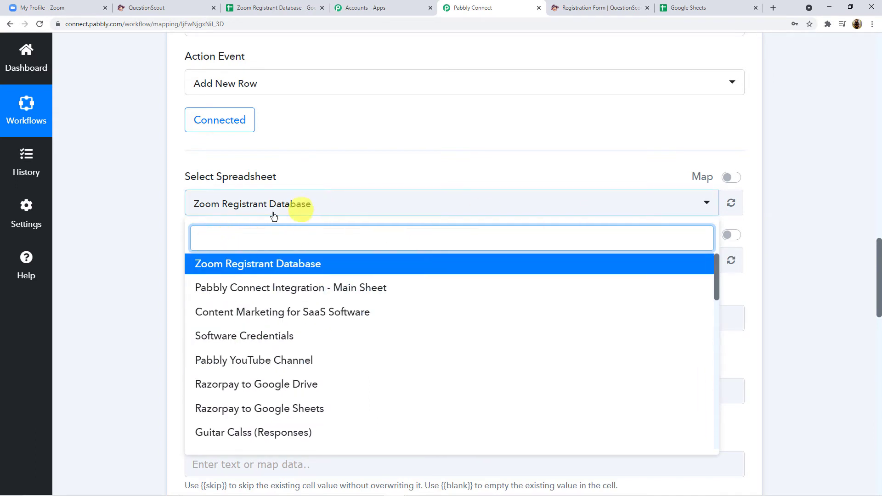
{"action": "left_click", "coordinate": [150, 213]}
{"action": "left_click", "coordinate": [216, 260]}
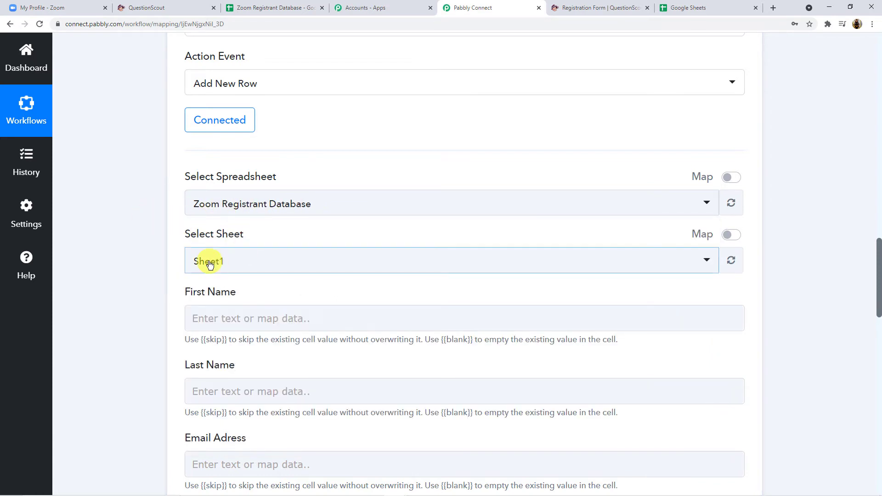
{"action": "left_click", "coordinate": [248, 8]}
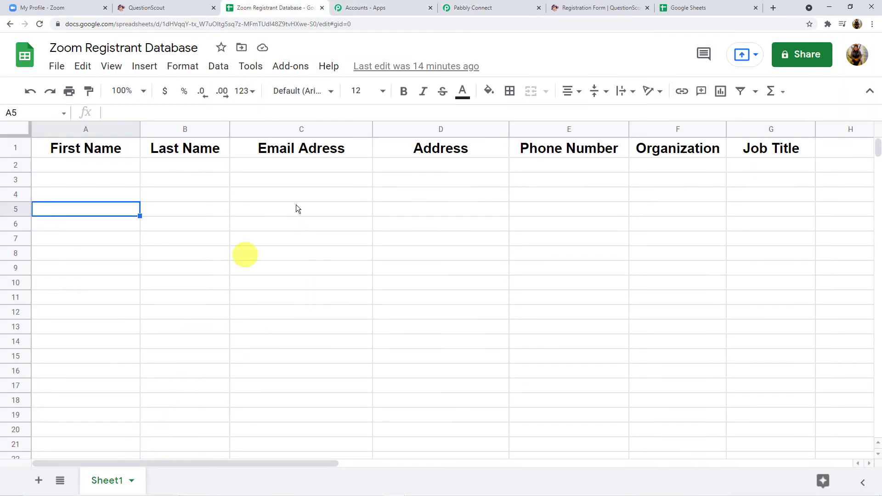
- Back in Pabbly Connect, scroll to the Add New Row mapping fields and select First Name
{"action": "left_click", "coordinate": [467, 8]}
{"action": "scroll", "coordinate": [272, 216], "scroll_direction": "down", "scroll_amount": 4}
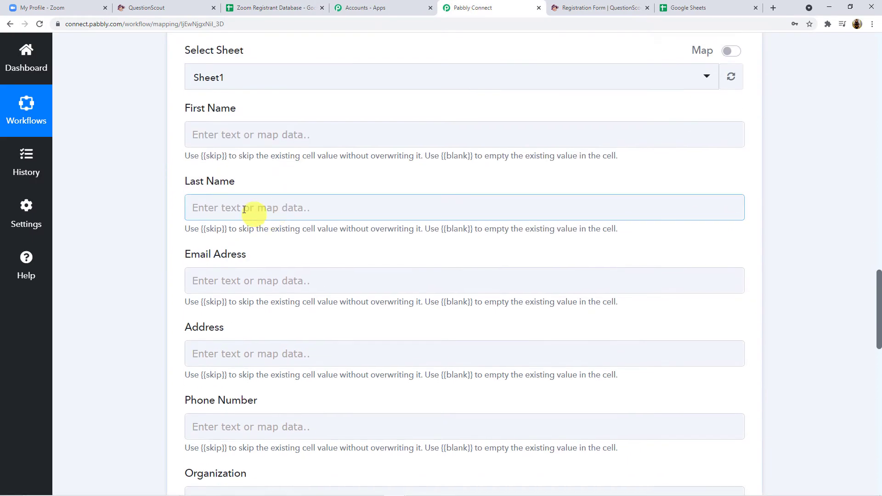
{"action": "left_click", "coordinate": [302, 132]}
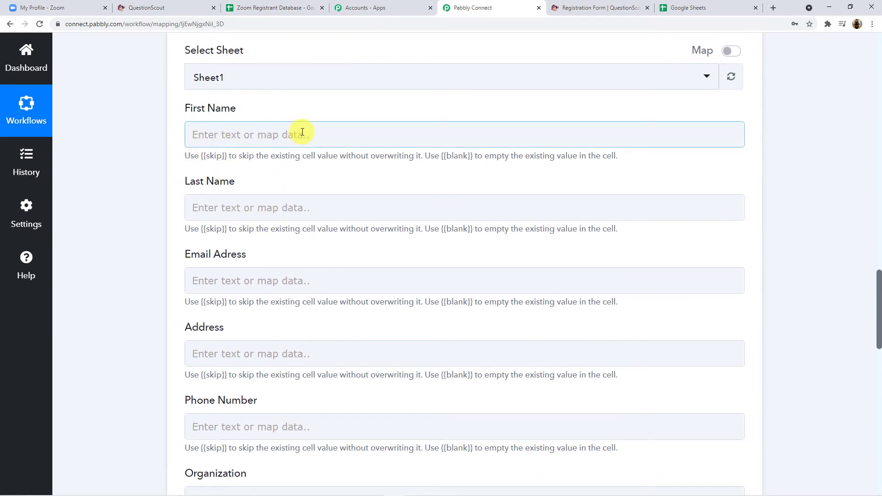
{"action": "left_click", "coordinate": [276, 136]}
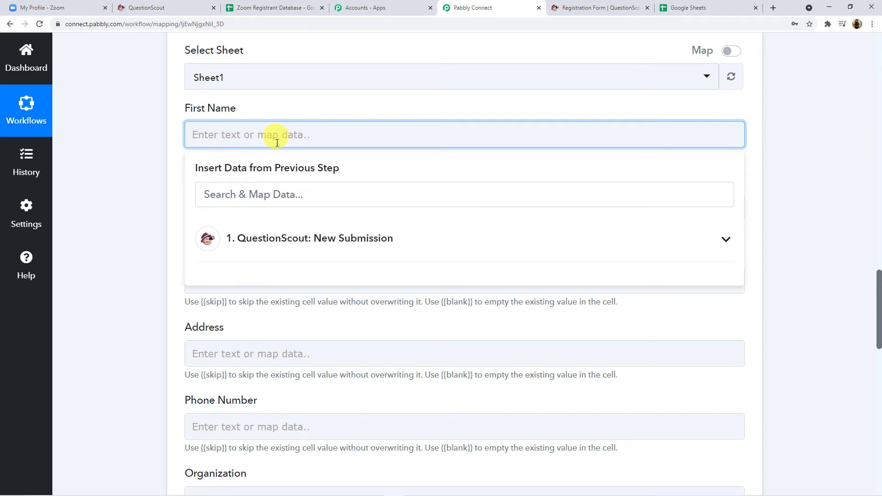
{"action": "left_click", "coordinate": [326, 249]}
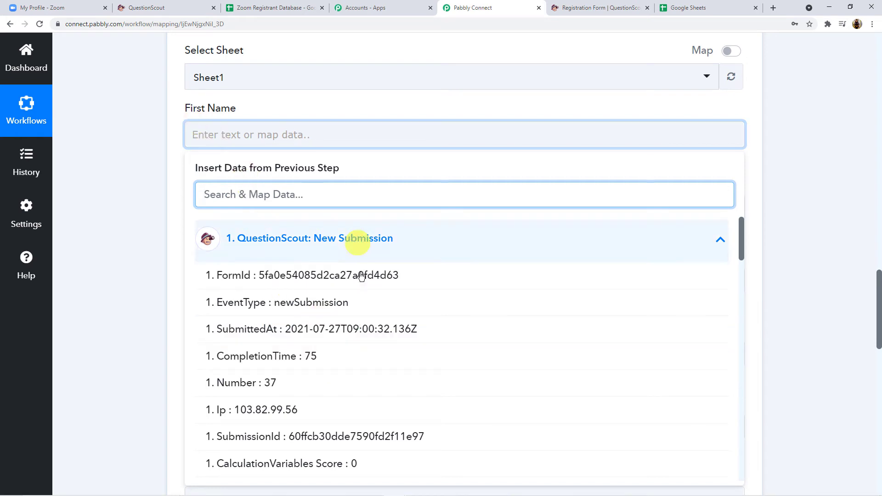
{"action": "scroll", "coordinate": [324, 363], "scroll_direction": "down", "scroll_amount": 2}
{"action": "scroll", "coordinate": [329, 373], "scroll_direction": "down", "scroll_amount": 1}
{"action": "scroll", "coordinate": [331, 374], "scroll_direction": "down", "scroll_amount": 2}
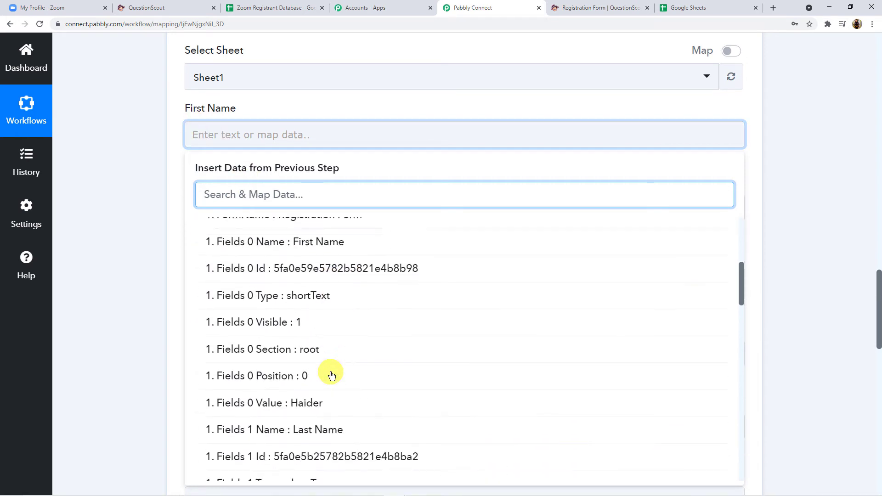
{"action": "scroll", "coordinate": [322, 340], "scroll_direction": "down", "scroll_amount": 1}
{"action": "scroll", "coordinate": [296, 285], "scroll_direction": "down", "scroll_amount": 1}
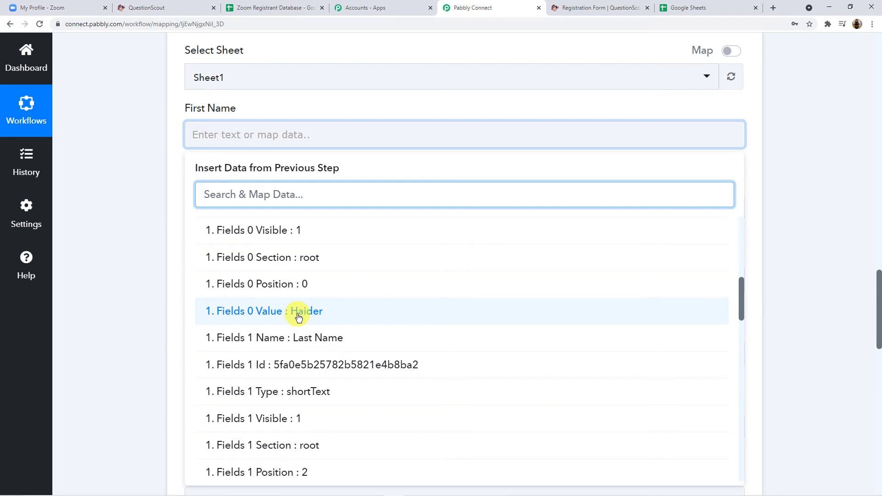
- Scroll through the QuestionScout webhook response to review the submitted field values
{"action": "scroll", "coordinate": [144, 277], "scroll_direction": "up", "scroll_amount": 8}
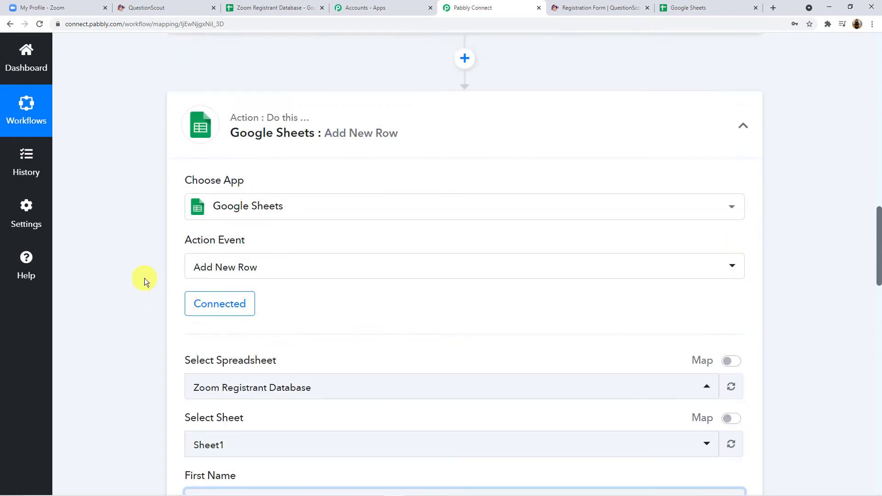
{"action": "scroll", "coordinate": [144, 277], "scroll_direction": "up", "scroll_amount": 6}
{"action": "scroll", "coordinate": [144, 278], "scroll_direction": "up", "scroll_amount": 2}
{"action": "scroll", "coordinate": [193, 275], "scroll_direction": "up", "scroll_amount": 3}
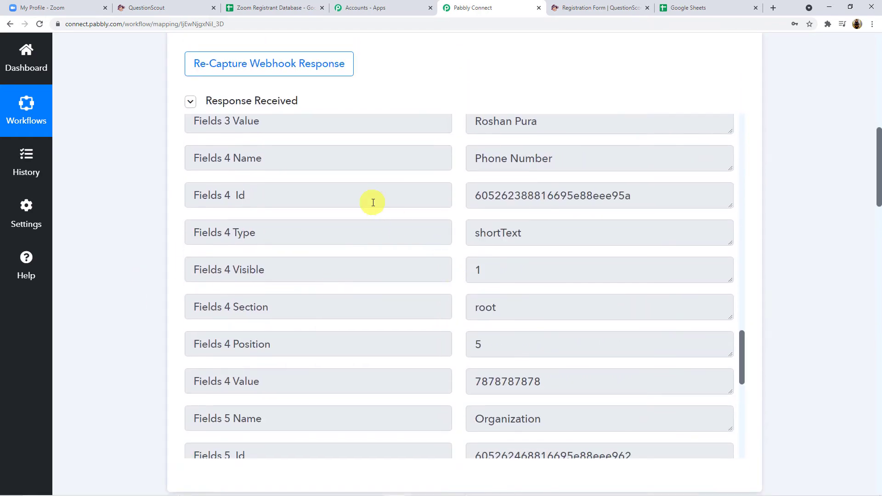
{"action": "scroll", "coordinate": [372, 201], "scroll_direction": "up", "scroll_amount": 5}
{"action": "scroll", "coordinate": [161, 145], "scroll_direction": "up", "scroll_amount": 10}
{"action": "scroll", "coordinate": [175, 161], "scroll_direction": "down", "scroll_amount": 4}
{"action": "scroll", "coordinate": [187, 221], "scroll_direction": "down", "scroll_amount": 4}
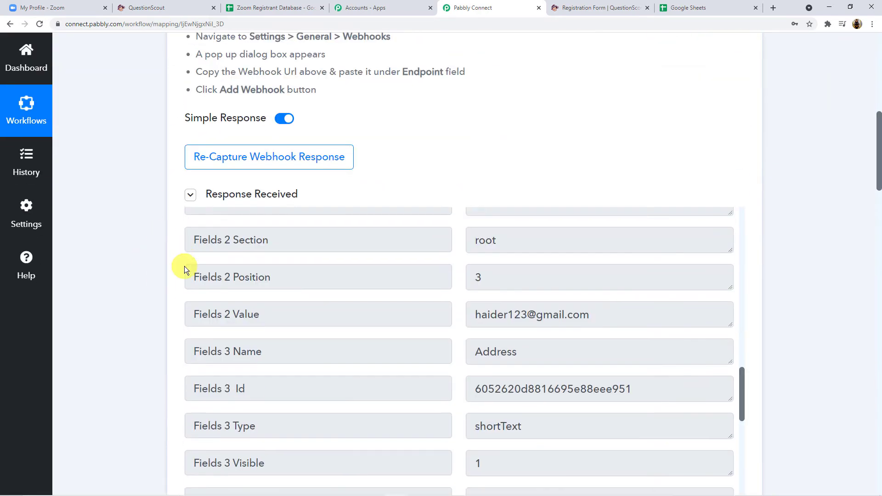
{"action": "scroll", "coordinate": [187, 266], "scroll_direction": "down", "scroll_amount": 3}
{"action": "scroll", "coordinate": [503, 262], "scroll_direction": "up", "scroll_amount": 4}
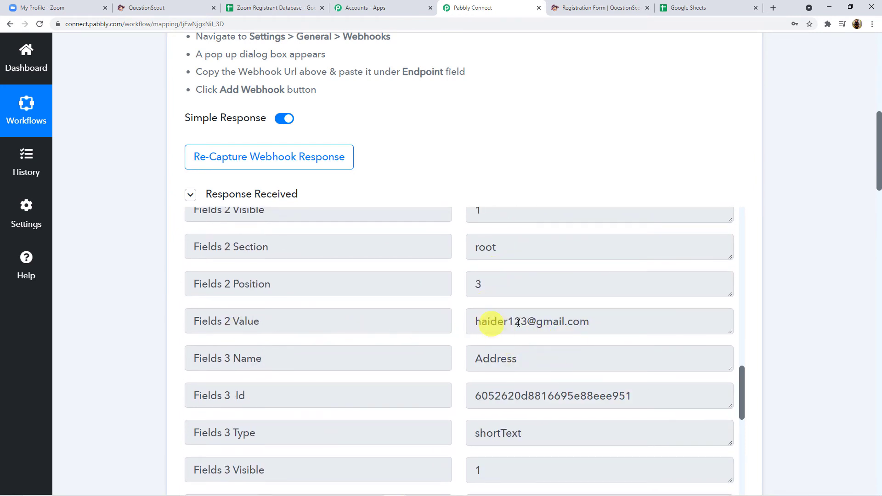
{"action": "scroll", "coordinate": [147, 333], "scroll_direction": "down", "scroll_amount": 3}
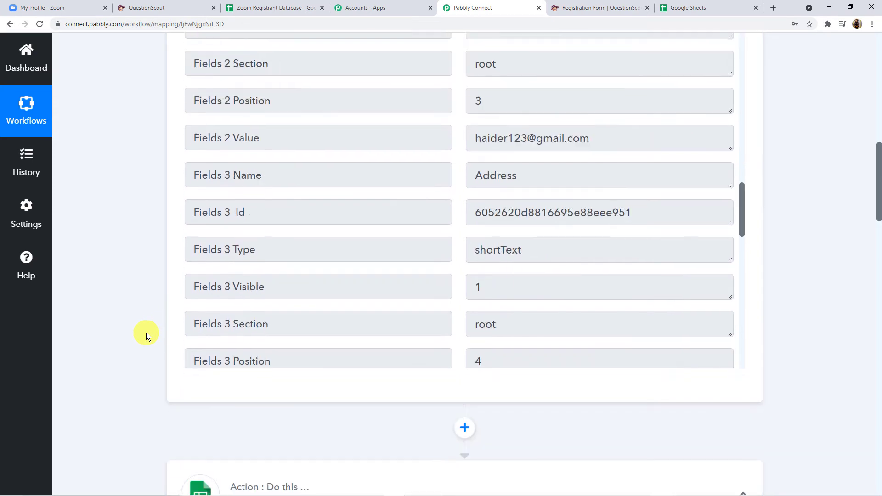
{"action": "scroll", "coordinate": [147, 333], "scroll_direction": "down", "scroll_amount": 6}
{"action": "scroll", "coordinate": [147, 333], "scroll_direction": "down", "scroll_amount": 8}
{"action": "scroll", "coordinate": [193, 345], "scroll_direction": "down", "scroll_amount": 2}
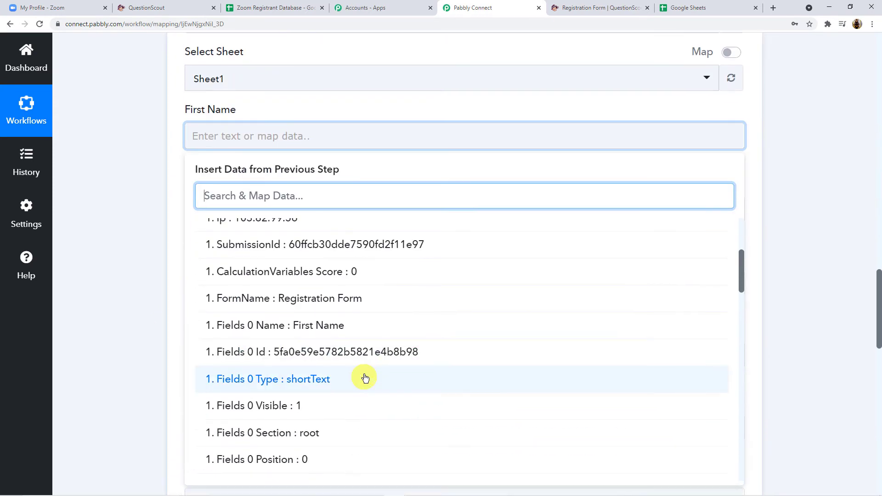
{"action": "scroll", "coordinate": [361, 374], "scroll_direction": "down", "scroll_amount": 2}
{"action": "scroll", "coordinate": [346, 407], "scroll_direction": "down", "scroll_amount": 4}
{"action": "scroll", "coordinate": [345, 406], "scroll_direction": "down", "scroll_amount": 4}
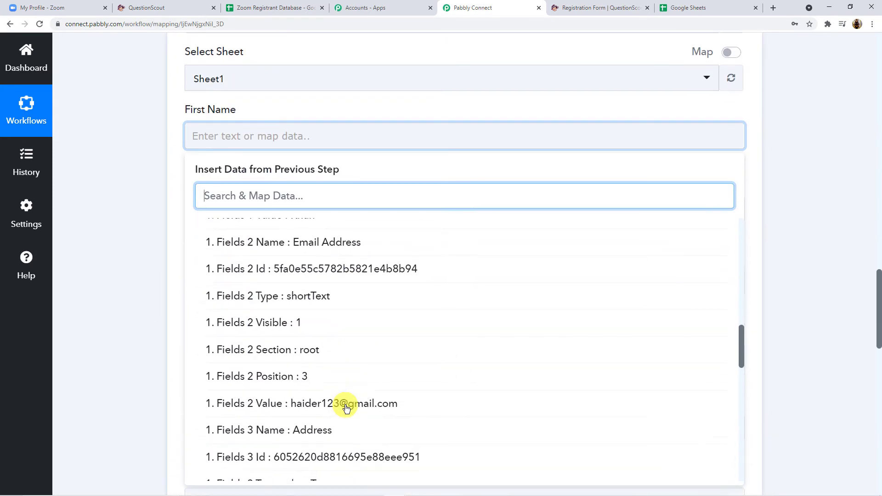
{"action": "scroll", "coordinate": [322, 322], "scroll_direction": "down", "scroll_amount": 2}
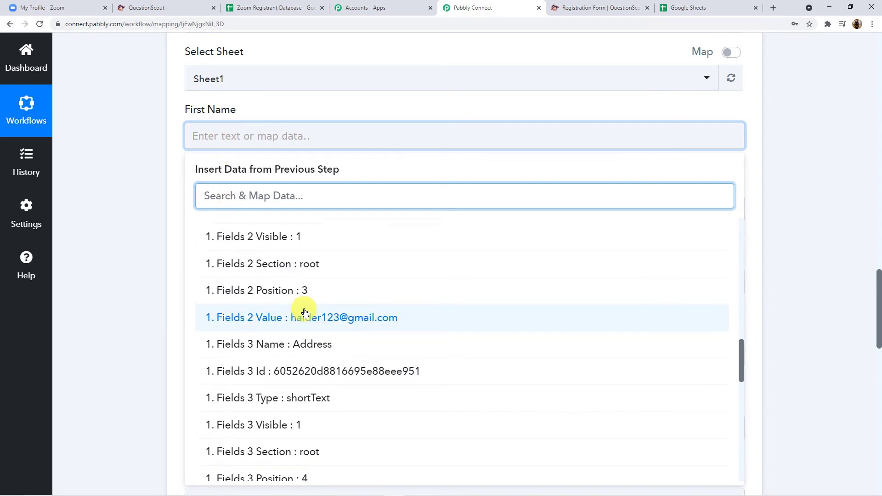
{"action": "scroll", "coordinate": [305, 309], "scroll_direction": "up", "scroll_amount": 6}
{"action": "scroll", "coordinate": [322, 359], "scroll_direction": "up", "scroll_amount": 4}
- Map QuestionScout's Fields 0 Value into First Name and Fields 1 Value into Last Name
{"action": "left_click", "coordinate": [311, 398]}
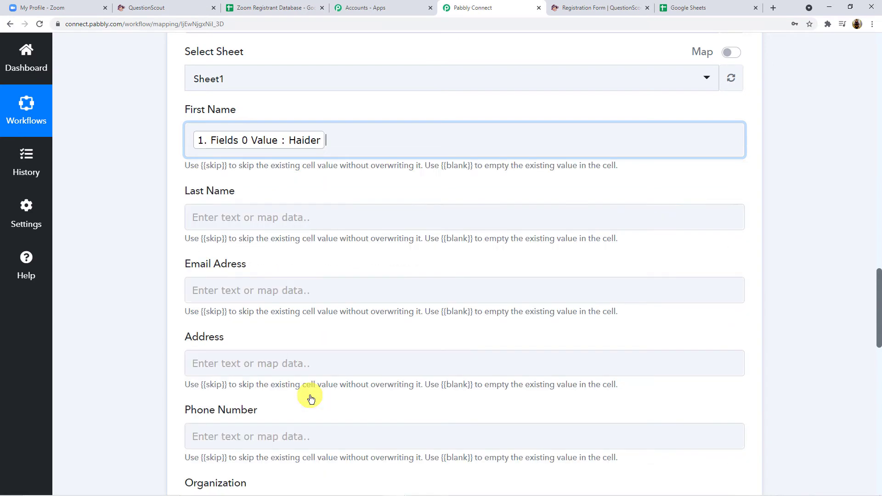
{"action": "left_click", "coordinate": [150, 214]}
{"action": "left_click", "coordinate": [245, 219]}
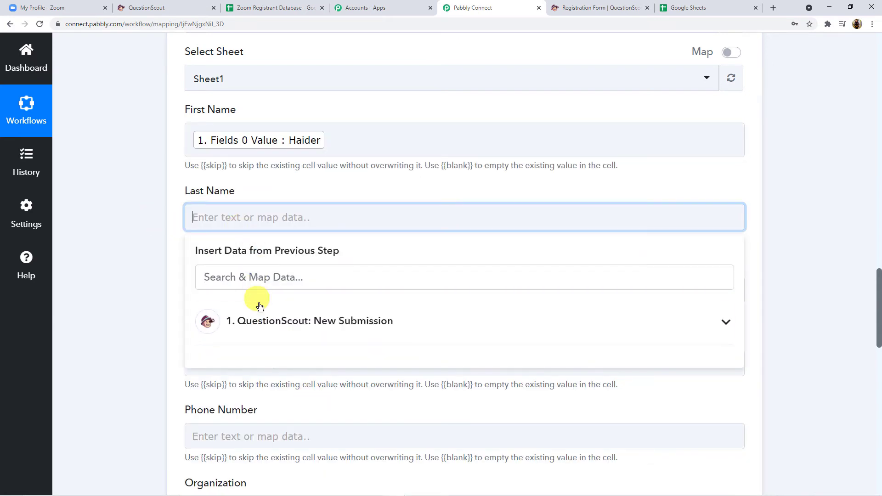
{"action": "left_click", "coordinate": [276, 330]}
{"action": "scroll", "coordinate": [385, 381], "scroll_direction": "down", "scroll_amount": 2}
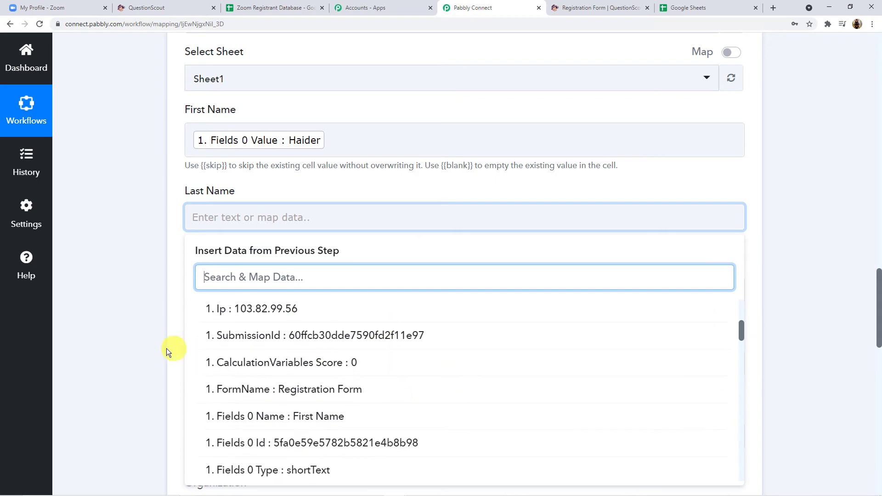
{"action": "scroll", "coordinate": [169, 348], "scroll_direction": "down", "scroll_amount": 4}
{"action": "scroll", "coordinate": [340, 291], "scroll_direction": "down", "scroll_amount": 2}
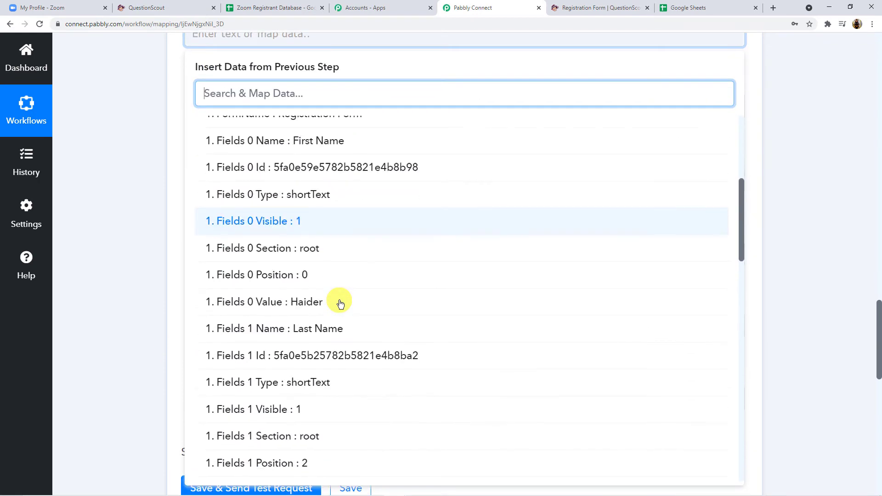
{"action": "scroll", "coordinate": [335, 327], "scroll_direction": "down", "scroll_amount": 3}
{"action": "scroll", "coordinate": [332, 327], "scroll_direction": "down", "scroll_amount": 3}
{"action": "scroll", "coordinate": [334, 327], "scroll_direction": "down", "scroll_amount": 2}
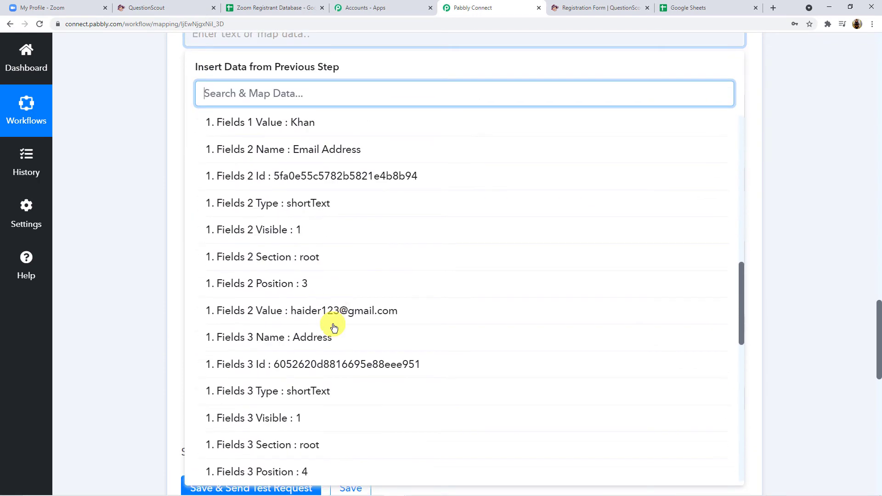
{"action": "scroll", "coordinate": [333, 328], "scroll_direction": "down", "scroll_amount": 2}
{"action": "scroll", "coordinate": [334, 327], "scroll_direction": "down", "scroll_amount": 2}
{"action": "scroll", "coordinate": [333, 327], "scroll_direction": "down", "scroll_amount": 2}
{"action": "scroll", "coordinate": [333, 327], "scroll_direction": "down", "scroll_amount": 2}
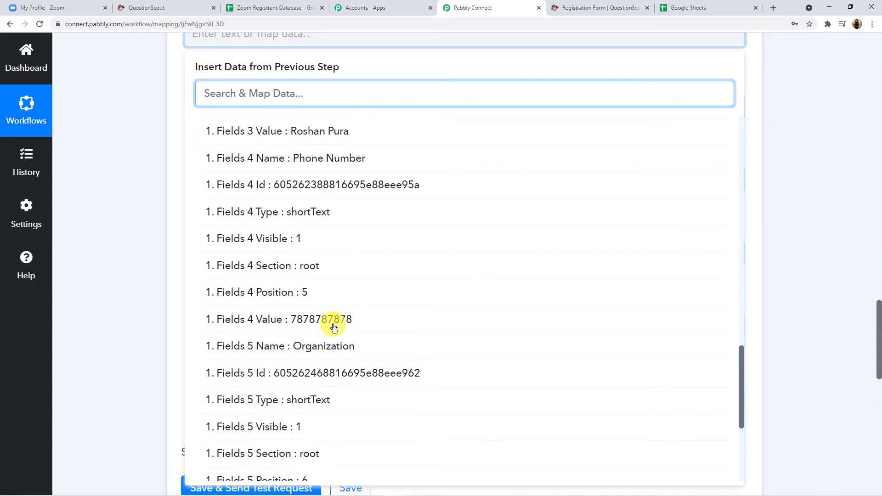
{"action": "scroll", "coordinate": [334, 327], "scroll_direction": "down", "scroll_amount": 2}
{"action": "scroll", "coordinate": [333, 327], "scroll_direction": "up", "scroll_amount": 5}
{"action": "scroll", "coordinate": [333, 327], "scroll_direction": "up", "scroll_amount": 3}
{"action": "scroll", "coordinate": [334, 327], "scroll_direction": "up", "scroll_amount": 4}
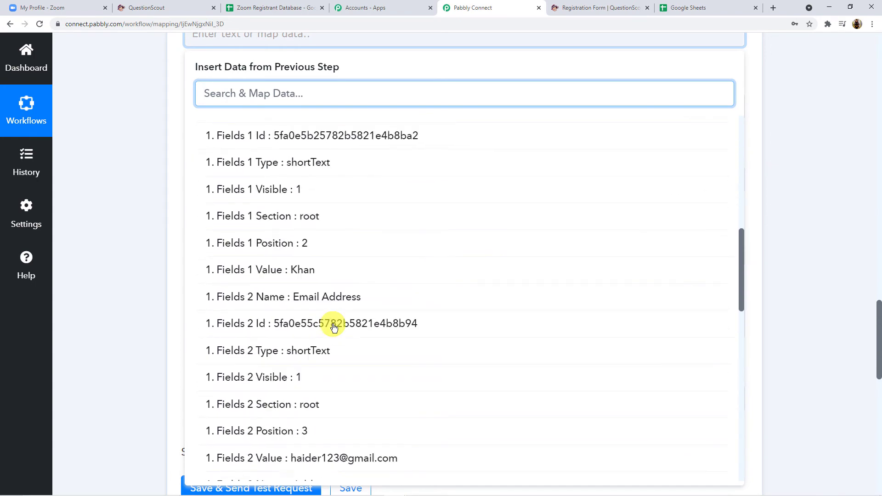
{"action": "scroll", "coordinate": [335, 324], "scroll_direction": "up", "scroll_amount": 1}
{"action": "left_click", "coordinate": [321, 311]}
- Map QuestionScout's Fields 2 Value into the Email Adress field
{"action": "left_click", "coordinate": [123, 208]}
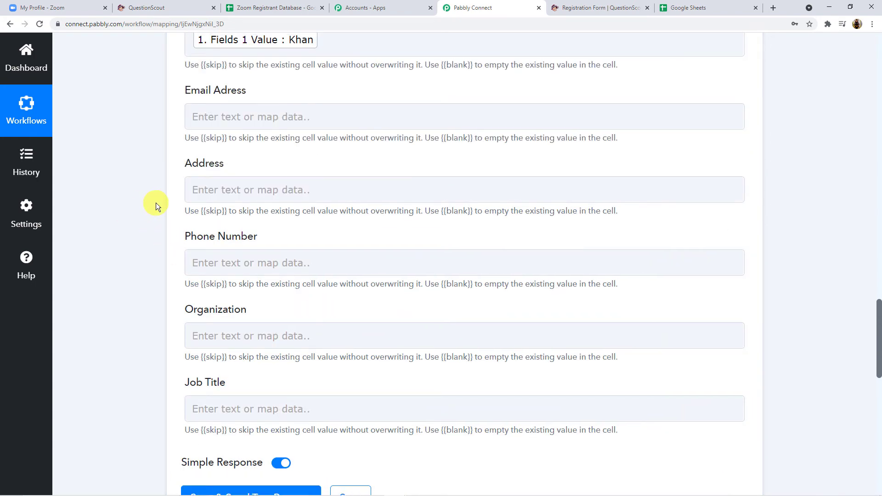
{"action": "scroll", "coordinate": [156, 203], "scroll_direction": "up", "scroll_amount": 2}
{"action": "left_click", "coordinate": [271, 207]}
{"action": "left_click", "coordinate": [273, 310]}
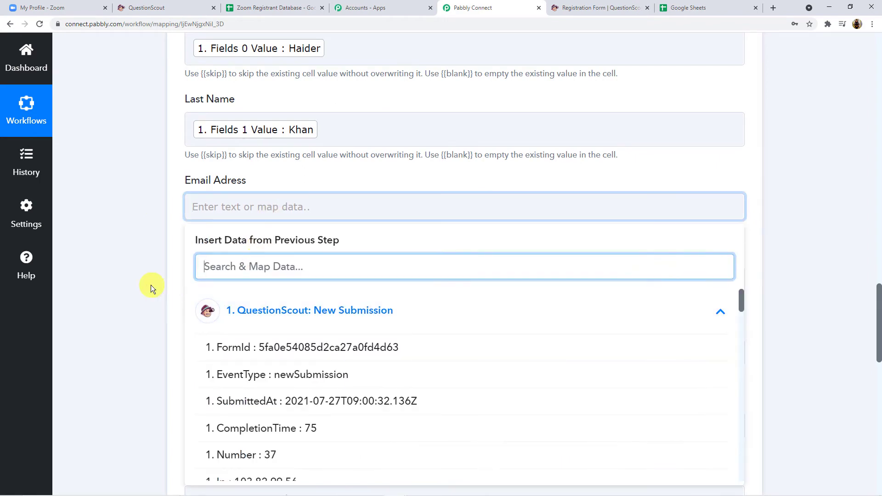
{"action": "scroll", "coordinate": [147, 285], "scroll_direction": "down", "scroll_amount": 4}
{"action": "scroll", "coordinate": [341, 250], "scroll_direction": "down", "scroll_amount": 1}
{"action": "scroll", "coordinate": [354, 293], "scroll_direction": "down", "scroll_amount": 2}
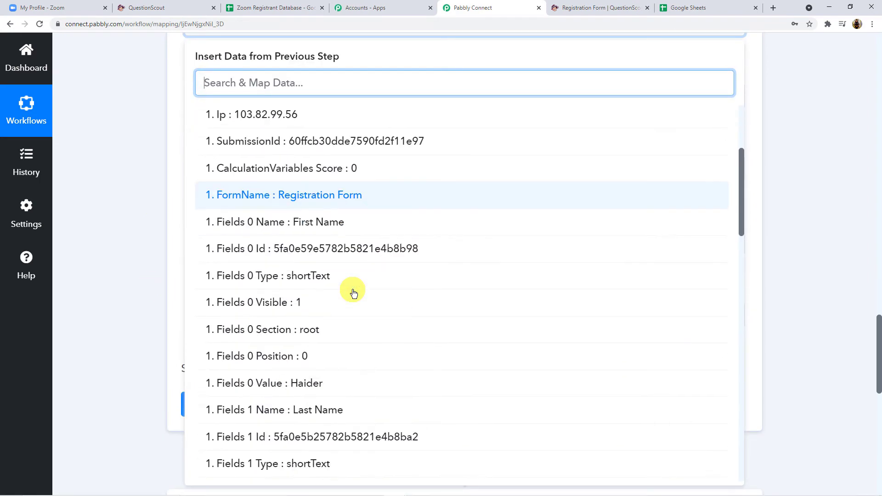
{"action": "scroll", "coordinate": [354, 293], "scroll_direction": "down", "scroll_amount": 2}
{"action": "scroll", "coordinate": [353, 293], "scroll_direction": "down", "scroll_amount": 3}
{"action": "scroll", "coordinate": [331, 308], "scroll_direction": "down", "scroll_amount": 1}
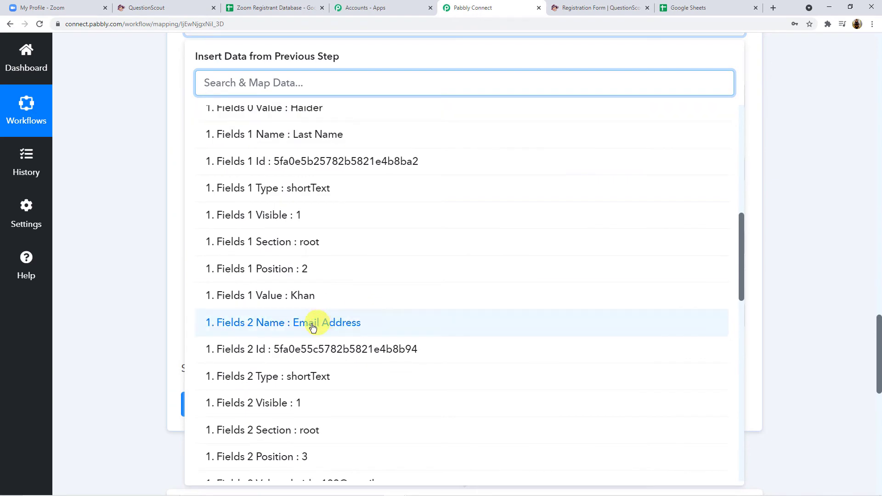
{"action": "scroll", "coordinate": [376, 342], "scroll_direction": "down", "scroll_amount": 2}
{"action": "left_click", "coordinate": [333, 391]}
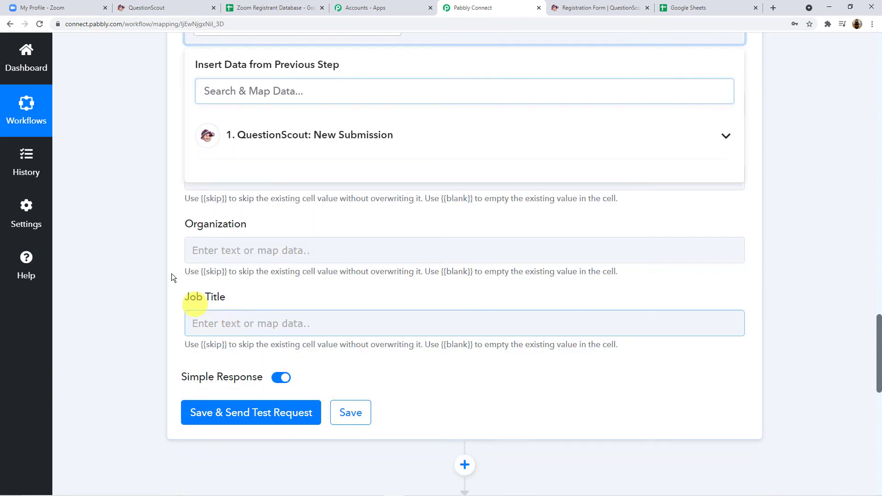
{"action": "scroll", "coordinate": [150, 242], "scroll_direction": "up", "scroll_amount": 2}
- Map QuestionScout's Fields 3 Value into the Address field
{"action": "left_click", "coordinate": [246, 202]}
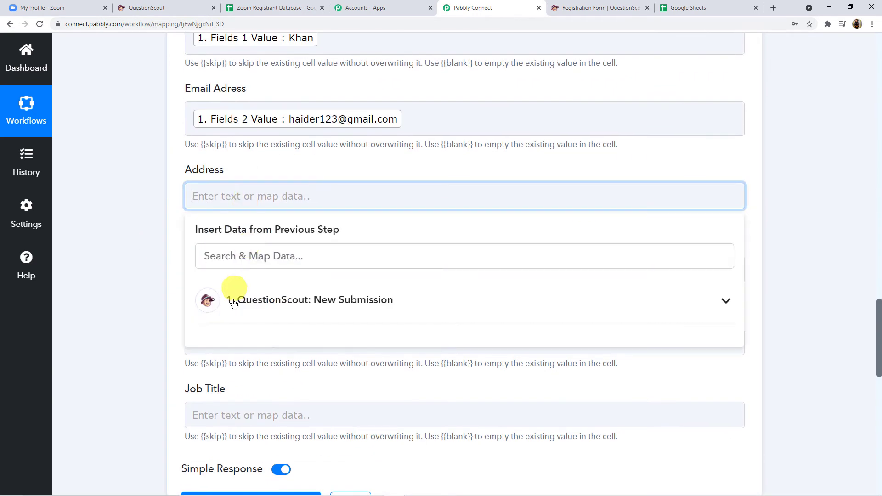
{"action": "left_click", "coordinate": [232, 300]}
{"action": "scroll", "coordinate": [152, 266], "scroll_direction": "down", "scroll_amount": 2}
{"action": "scroll", "coordinate": [359, 303], "scroll_direction": "down", "scroll_amount": 2}
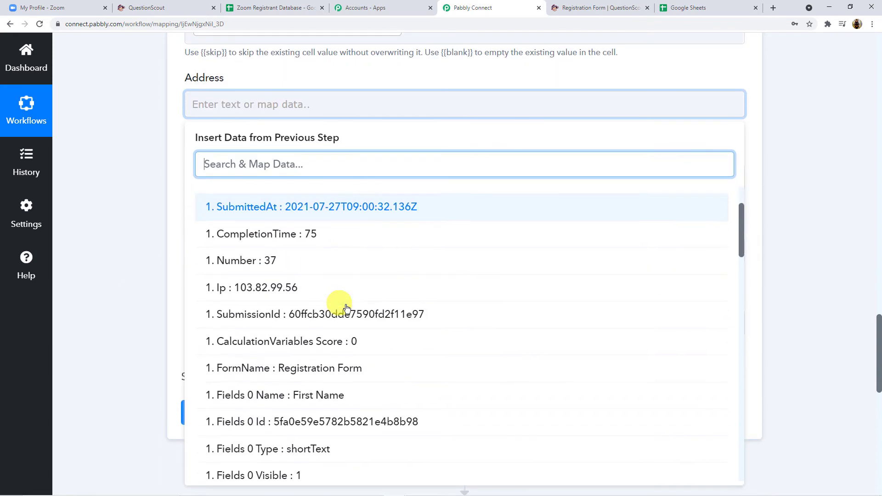
{"action": "scroll", "coordinate": [391, 305], "scroll_direction": "down", "scroll_amount": 2}
{"action": "scroll", "coordinate": [365, 305], "scroll_direction": "down", "scroll_amount": 2}
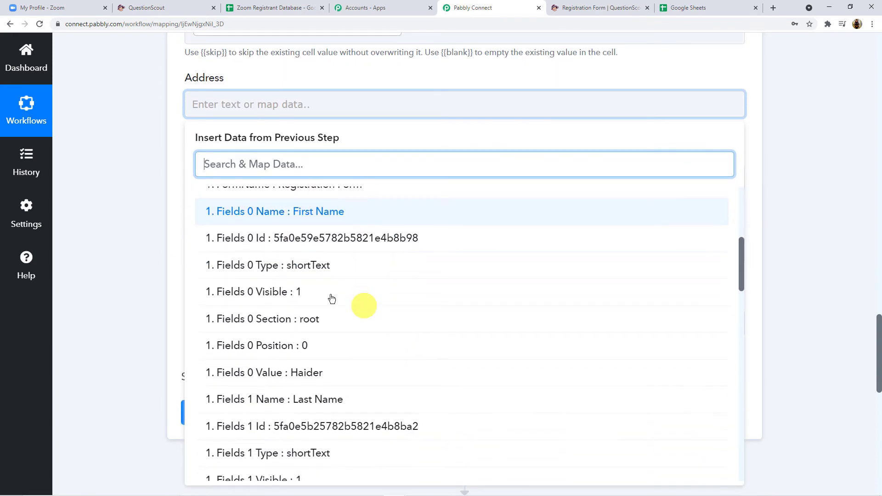
{"action": "scroll", "coordinate": [340, 303], "scroll_direction": "down", "scroll_amount": 2}
{"action": "scroll", "coordinate": [349, 302], "scroll_direction": "down", "scroll_amount": 1}
{"action": "scroll", "coordinate": [334, 352], "scroll_direction": "down", "scroll_amount": 2}
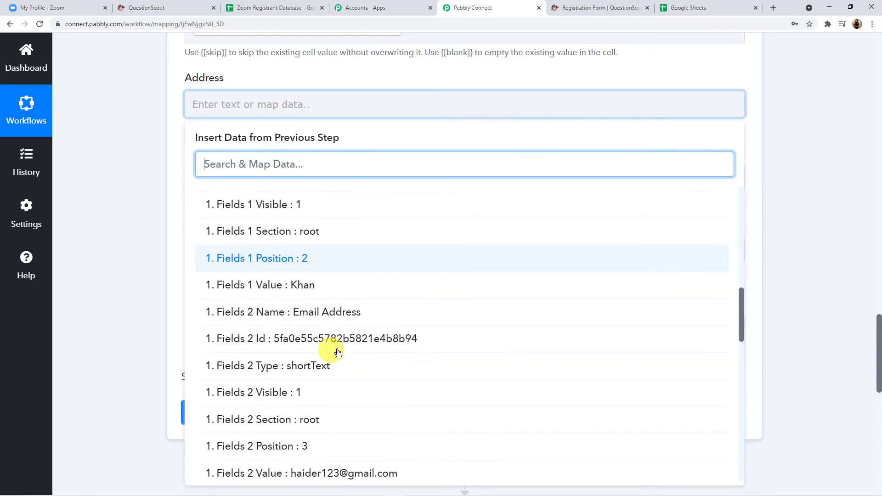
{"action": "scroll", "coordinate": [359, 353], "scroll_direction": "down", "scroll_amount": 2}
{"action": "scroll", "coordinate": [359, 347], "scroll_direction": "down", "scroll_amount": 2}
{"action": "scroll", "coordinate": [342, 326], "scroll_direction": "down", "scroll_amount": 2}
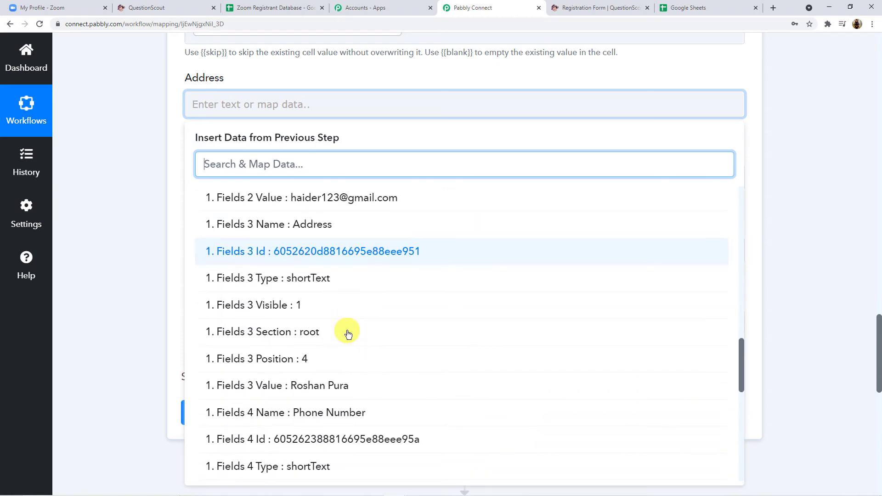
{"action": "left_click", "coordinate": [315, 385]}
- Map QuestionScout's Fields 4 Value into the Phone Number field
{"action": "left_click", "coordinate": [160, 296]}
{"action": "left_click", "coordinate": [262, 189]}
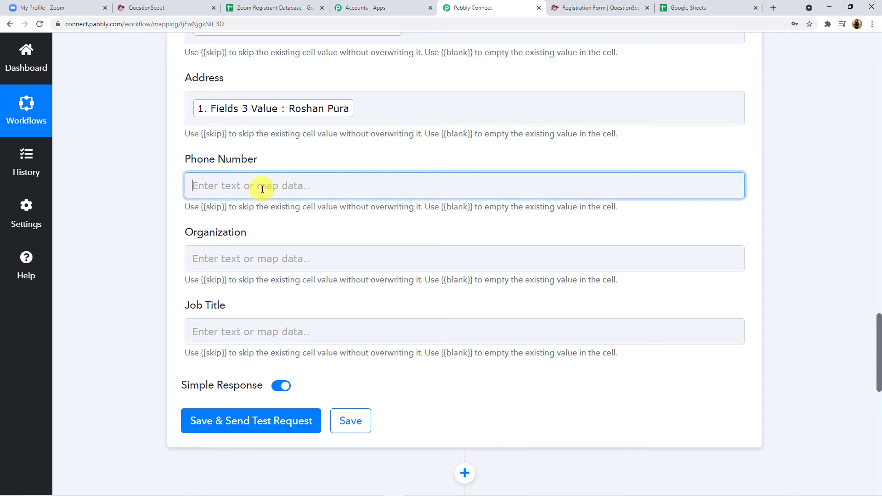
{"action": "left_click", "coordinate": [227, 280]}
{"action": "scroll", "coordinate": [165, 288], "scroll_direction": "down", "scroll_amount": 1}
{"action": "scroll", "coordinate": [151, 285], "scroll_direction": "down", "scroll_amount": 1}
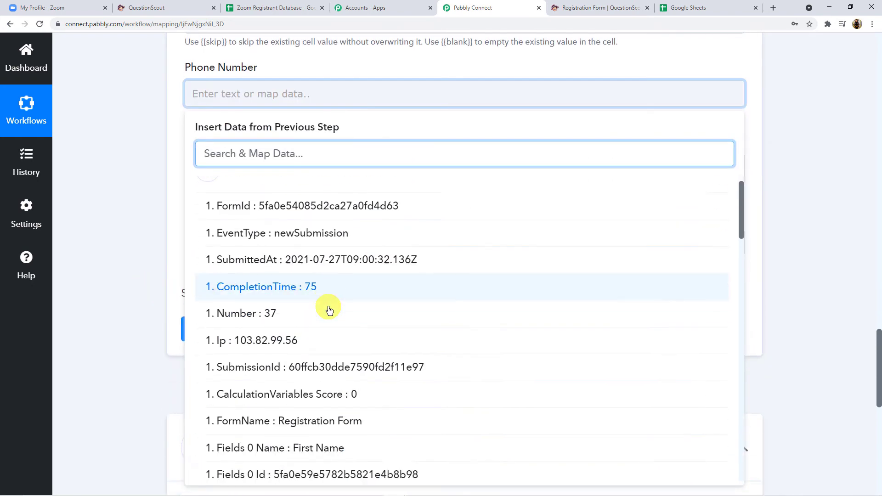
{"action": "scroll", "coordinate": [329, 310], "scroll_direction": "down", "scroll_amount": 3}
{"action": "scroll", "coordinate": [337, 313], "scroll_direction": "down", "scroll_amount": 2}
{"action": "scroll", "coordinate": [337, 312], "scroll_direction": "down", "scroll_amount": 2}
{"action": "scroll", "coordinate": [338, 313], "scroll_direction": "down", "scroll_amount": 5}
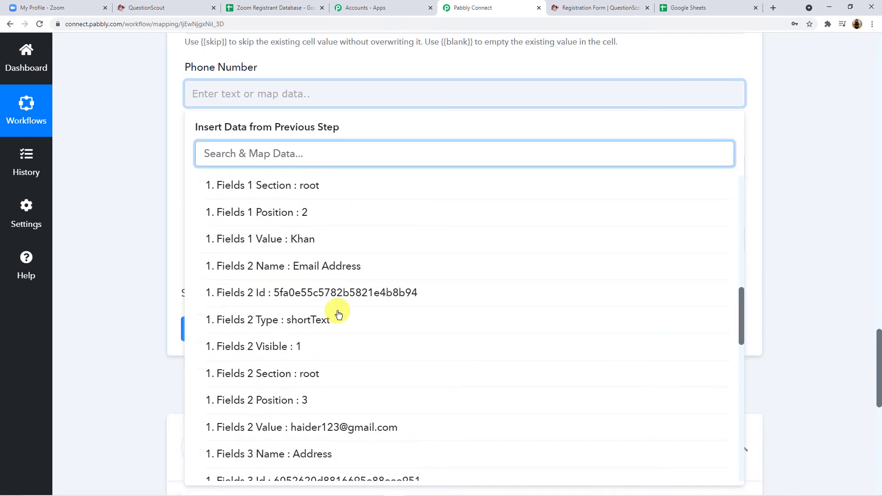
{"action": "scroll", "coordinate": [342, 301], "scroll_direction": "down", "scroll_amount": 1}
{"action": "scroll", "coordinate": [368, 331], "scroll_direction": "down", "scroll_amount": 2}
{"action": "scroll", "coordinate": [377, 341], "scroll_direction": "down", "scroll_amount": 1}
{"action": "scroll", "coordinate": [380, 342], "scroll_direction": "down", "scroll_amount": 3}
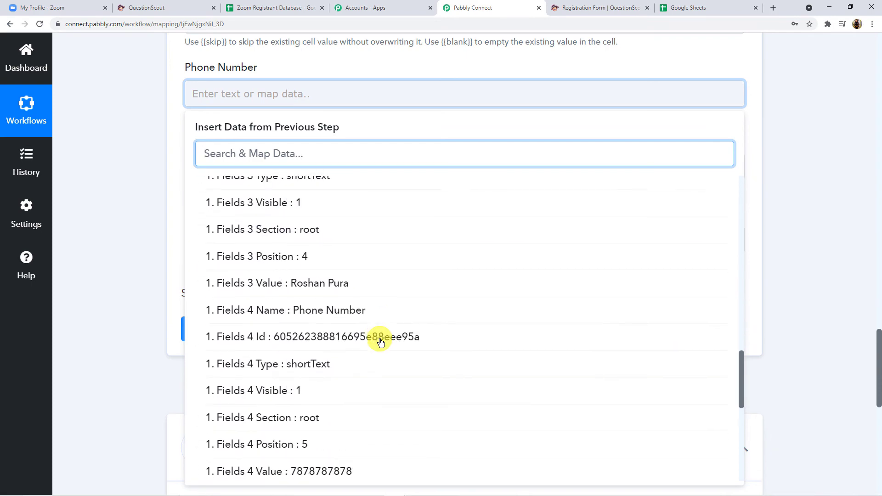
{"action": "scroll", "coordinate": [380, 343], "scroll_direction": "down", "scroll_amount": 4}
{"action": "left_click", "coordinate": [324, 287]}
{"action": "left_click", "coordinate": [120, 261]}
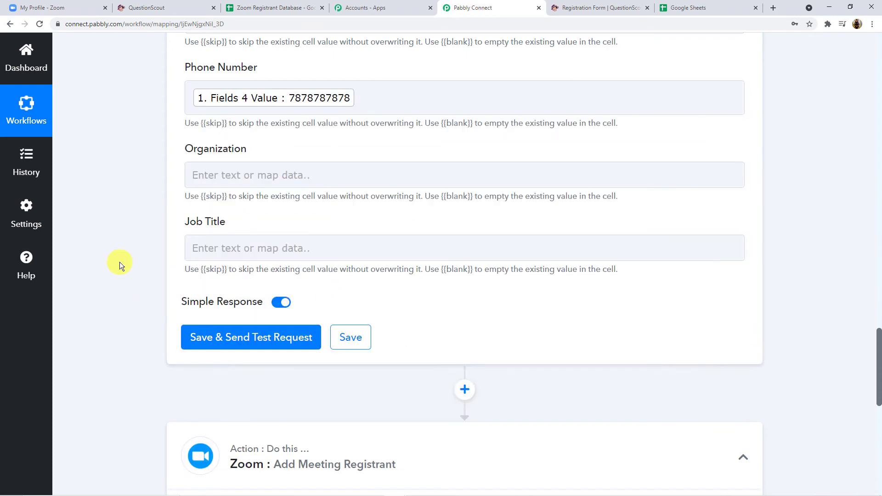
{"action": "left_click", "coordinate": [287, 180]}
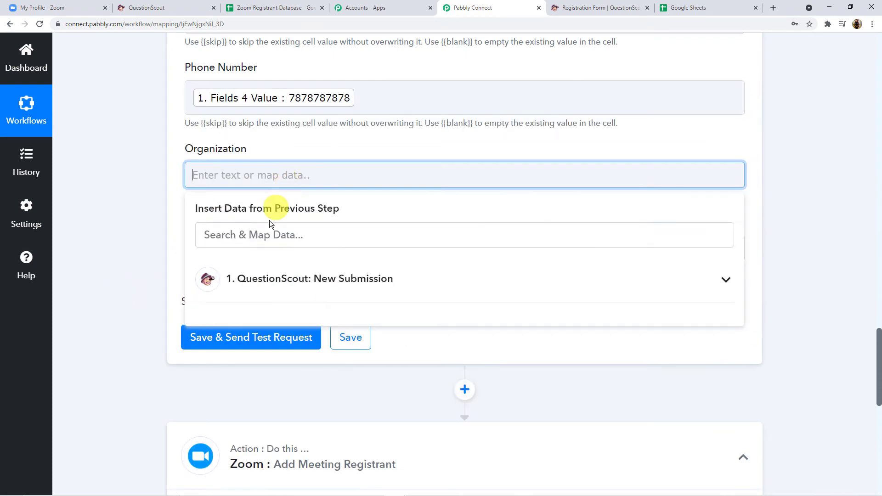
- Search the submission data and map Fields 5 Value (Pabbly) into Organization
{"action": "left_click", "coordinate": [290, 232]}
{"action": "type", "text": "pabb"}
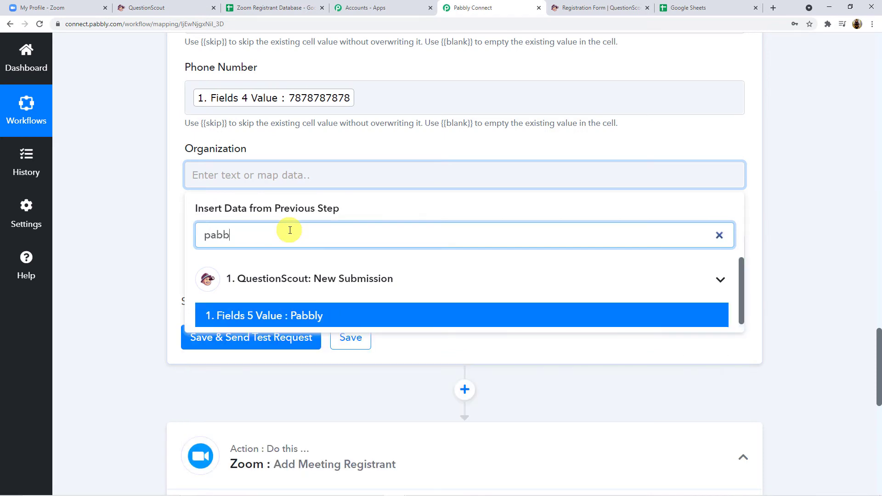
{"action": "type", "text": "l"}
{"action": "left_click", "coordinate": [283, 317]}
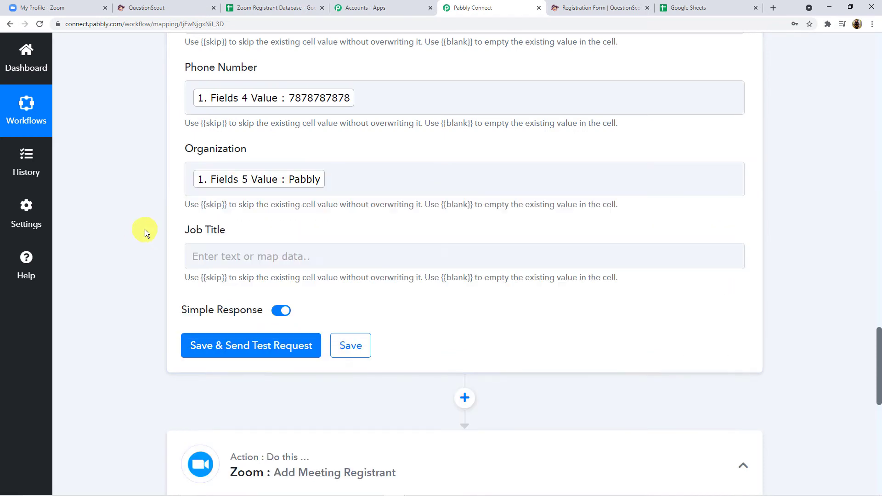
- Search 'exec' and map Fields 6 Value (Executive Manager) into Job Title
{"action": "left_click", "coordinate": [233, 262]}
{"action": "left_click", "coordinate": [232, 255]}
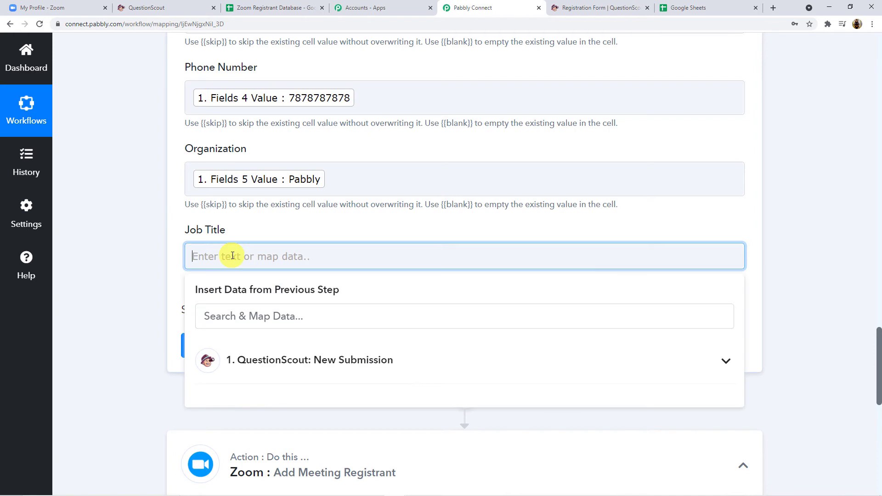
{"action": "left_click", "coordinate": [252, 316]}
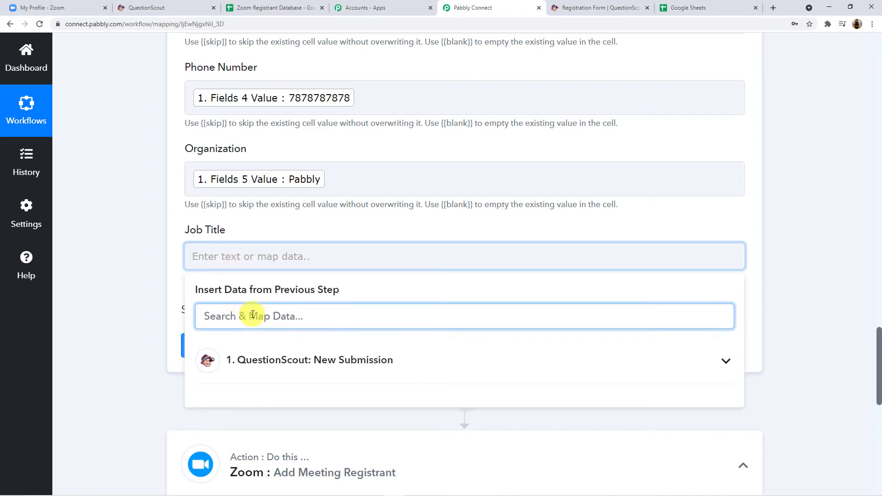
{"action": "type", "text": "ex"}
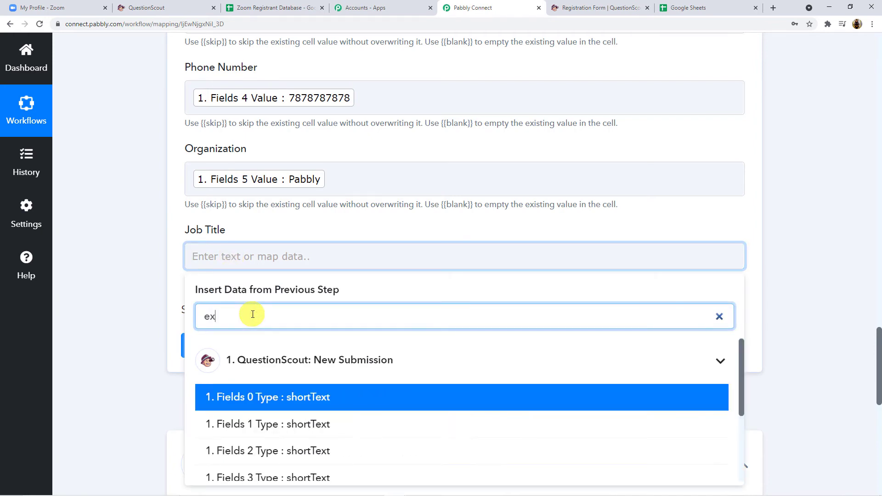
{"action": "type", "text": "cu"}
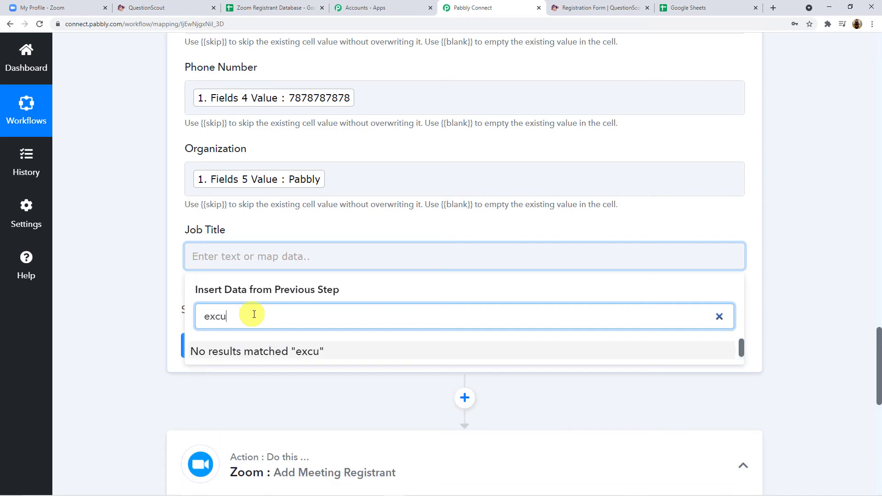
{"action": "left_click", "coordinate": [187, 315]}
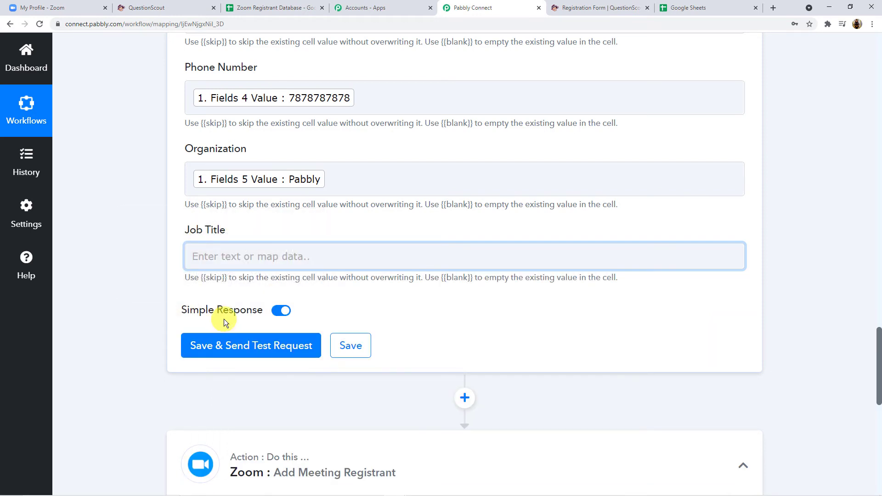
{"action": "left_click", "coordinate": [222, 255]}
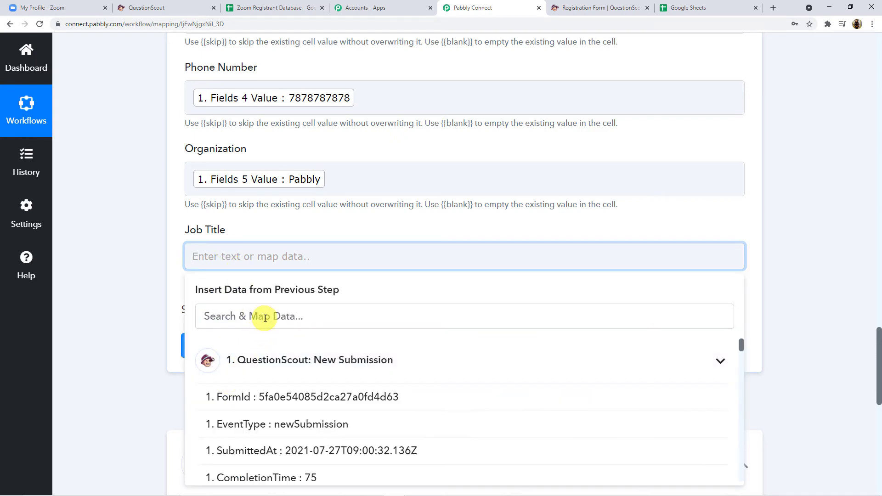
{"action": "left_click", "coordinate": [265, 318]}
{"action": "type", "text": "exec"}
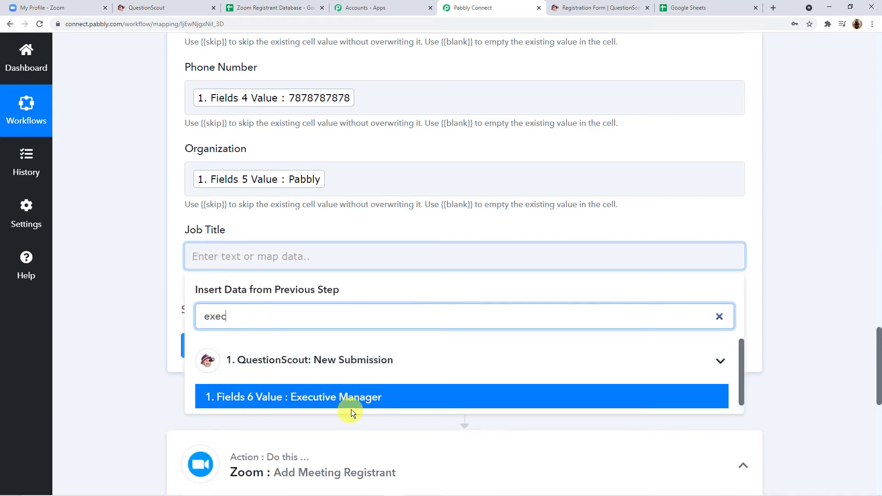
{"action": "left_click", "coordinate": [351, 410]}
{"action": "left_click", "coordinate": [131, 294]}
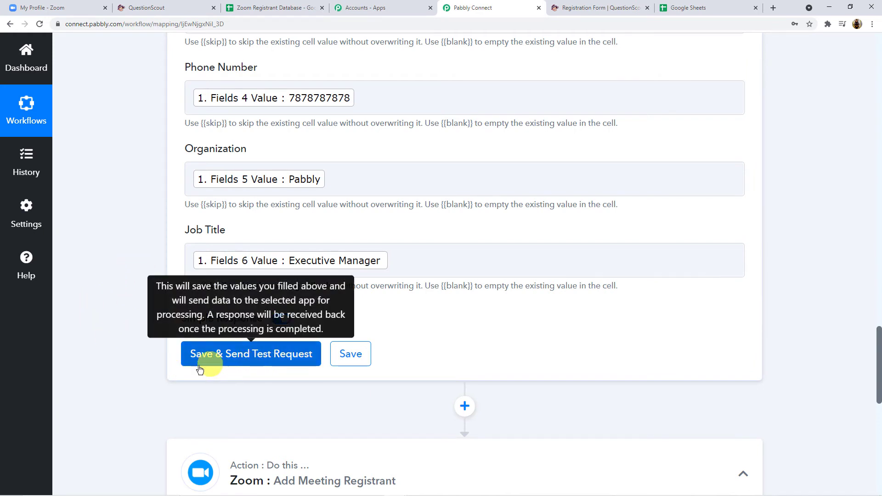
- Save and send a test request, confirming Sheet1!A2:G2 updated with 1 row and 7 cells
{"action": "left_click", "coordinate": [294, 362]}
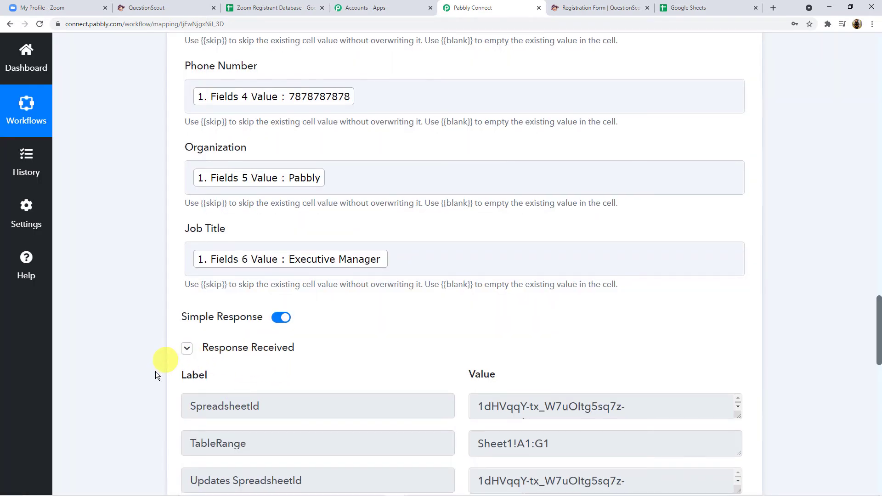
{"action": "scroll", "coordinate": [156, 371], "scroll_direction": "down", "scroll_amount": 4}
{"action": "scroll", "coordinate": [156, 372], "scroll_direction": "down", "scroll_amount": 2}
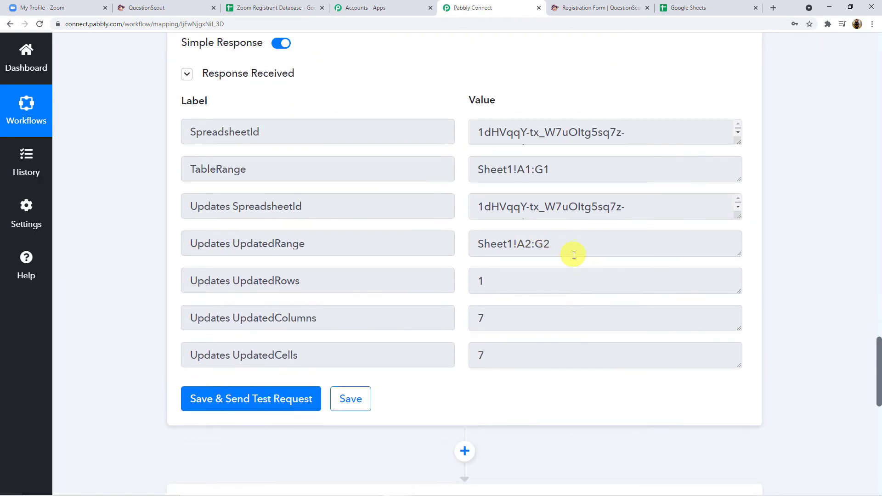
{"action": "scroll", "coordinate": [574, 256], "scroll_direction": "down", "scroll_amount": 2}
{"action": "scroll", "coordinate": [575, 321], "scroll_direction": "up", "scroll_amount": 2}
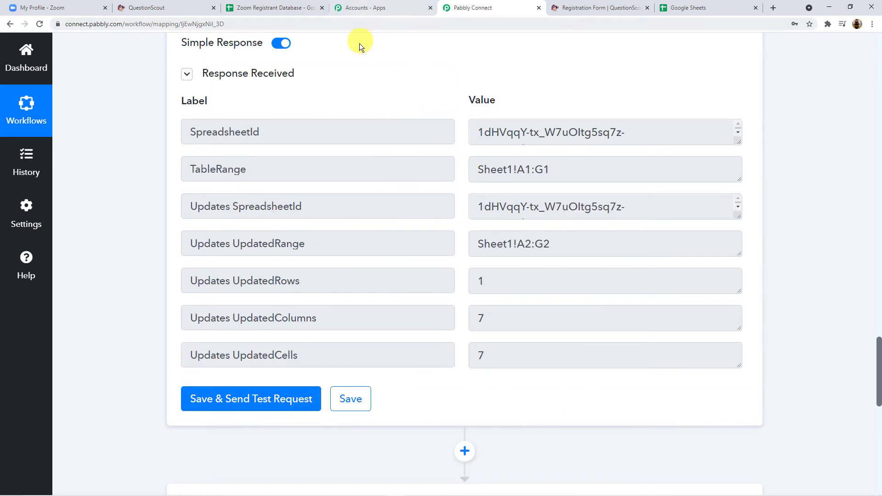
- In the Zoom Registrant Database sheet, widen the Email Adress column C
{"action": "left_click", "coordinate": [281, 9]}
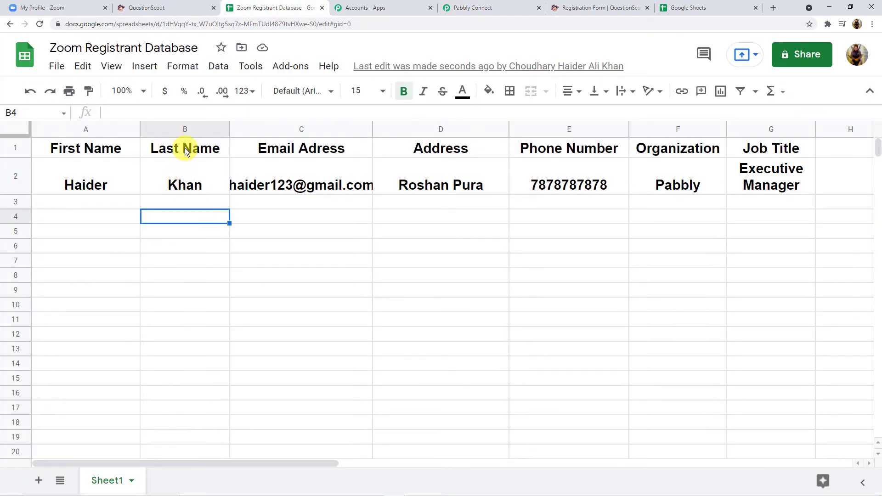
{"action": "left_click", "coordinate": [358, 129]}
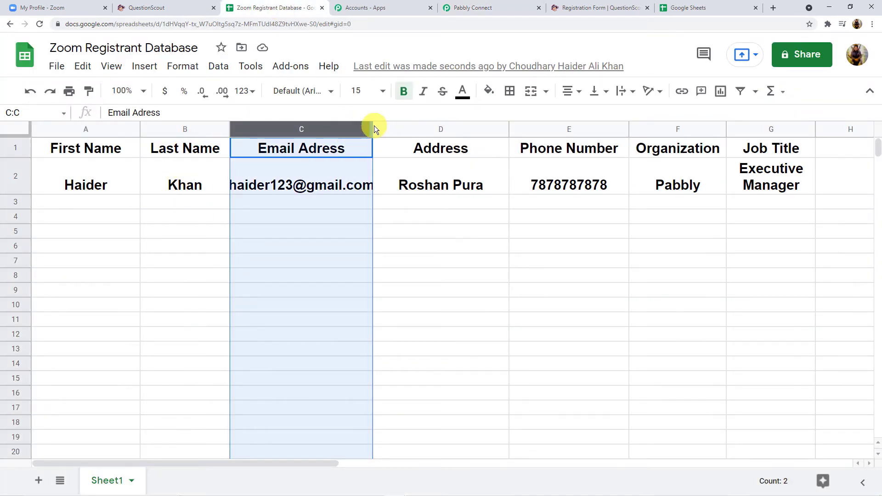
{"action": "left_click_drag", "start_coordinate": [372, 129], "coordinate": [391, 133]}
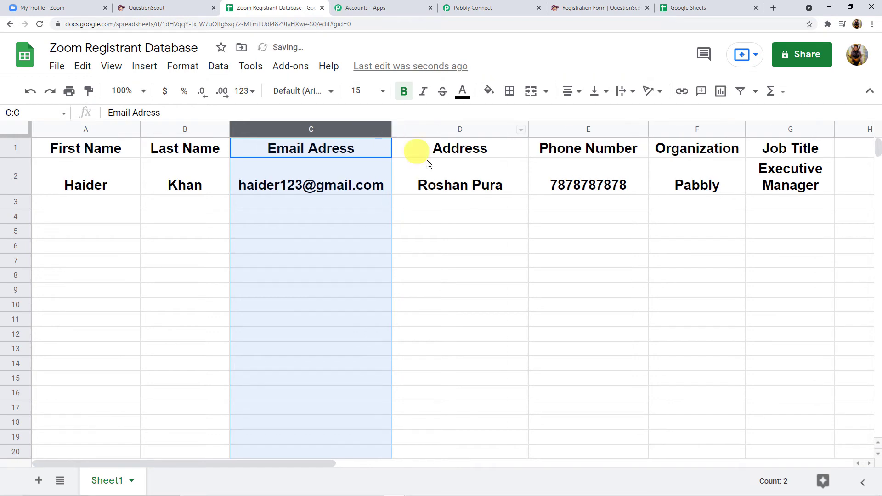
{"action": "left_click", "coordinate": [704, 230]}
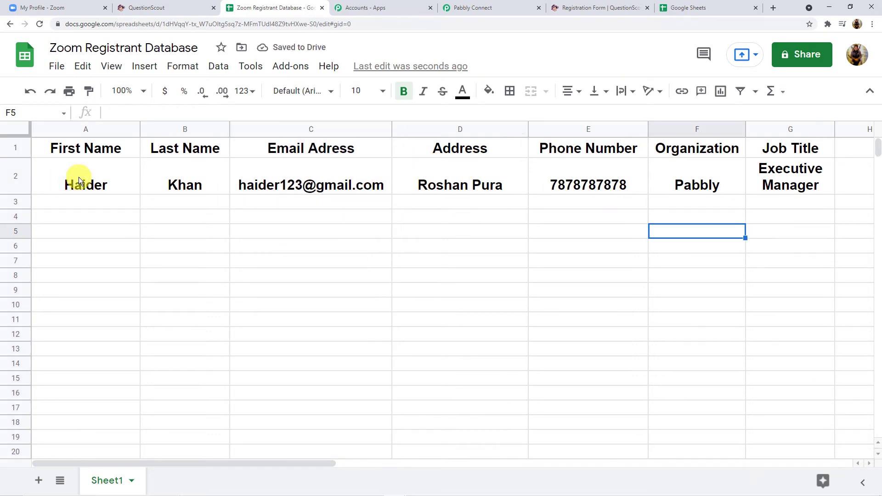
- Check row 2's logged values from First Name through Job Title (Pabbly, Executive Manager)
{"action": "left_click", "coordinate": [100, 182]}
{"action": "left_click", "coordinate": [192, 189]}
{"action": "left_click", "coordinate": [303, 184]}
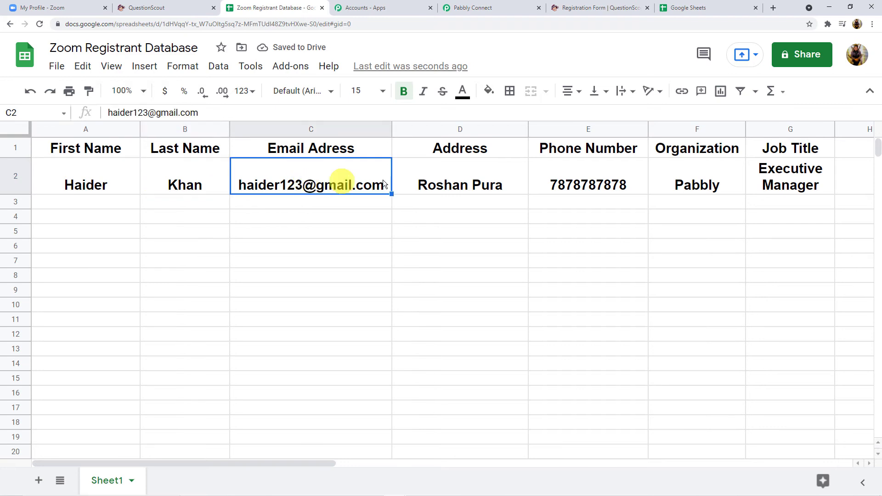
{"action": "left_click", "coordinate": [456, 173]}
{"action": "left_click", "coordinate": [670, 183]}
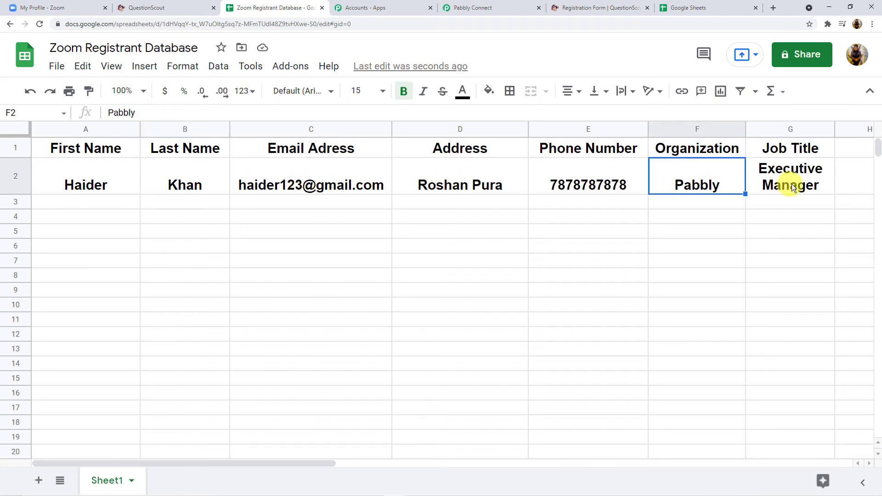
{"action": "left_click", "coordinate": [792, 188]}
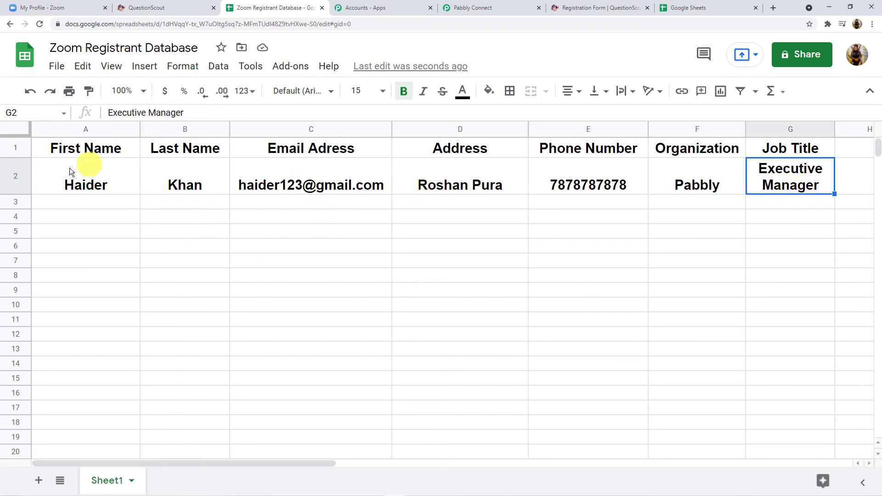
{"action": "left_click", "coordinate": [101, 180]}
{"action": "left_click", "coordinate": [188, 182]}
{"action": "left_click", "coordinate": [322, 186]}
{"action": "left_click", "coordinate": [464, 183]}
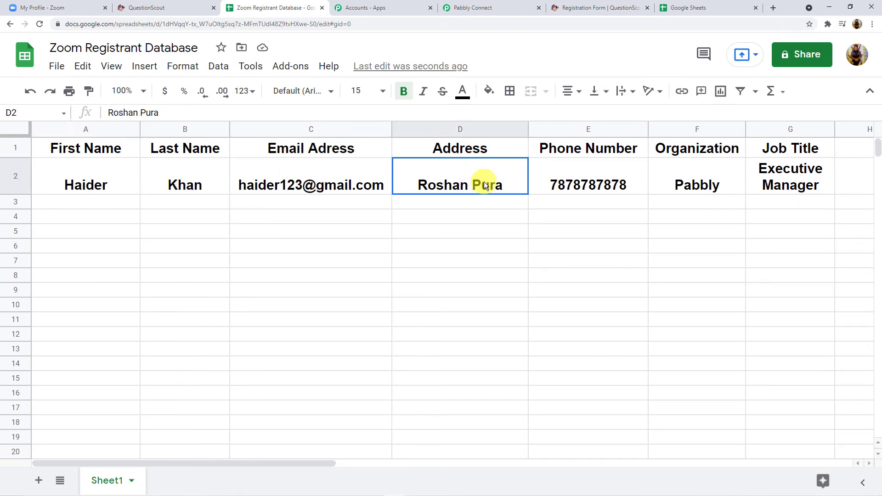
{"action": "left_click", "coordinate": [593, 183]}
{"action": "left_click", "coordinate": [710, 183]}
{"action": "left_click", "coordinate": [776, 184]}
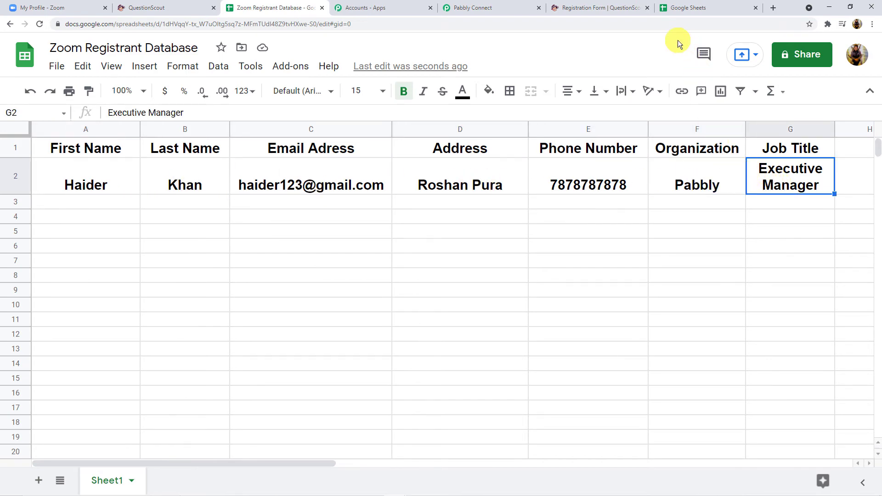
- Return to Pabbly Connect and scroll down to the Zoom Add Meeting Registrant action
{"action": "left_click", "coordinate": [465, 8]}
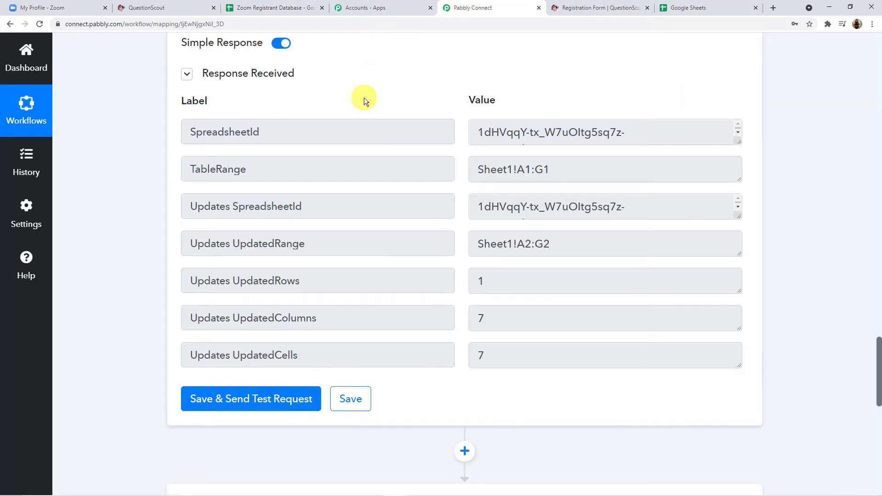
{"action": "scroll", "coordinate": [139, 187], "scroll_direction": "down", "scroll_amount": 4}
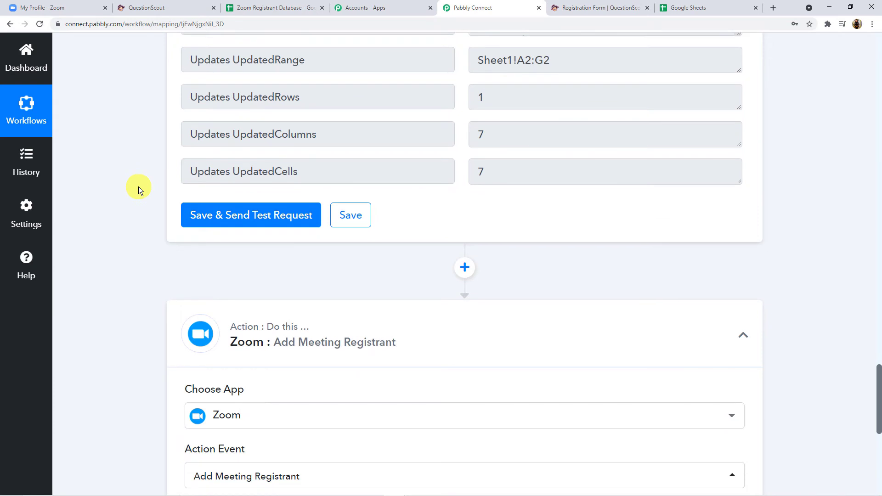
{"action": "scroll", "coordinate": [139, 187], "scroll_direction": "down", "scroll_amount": 2}
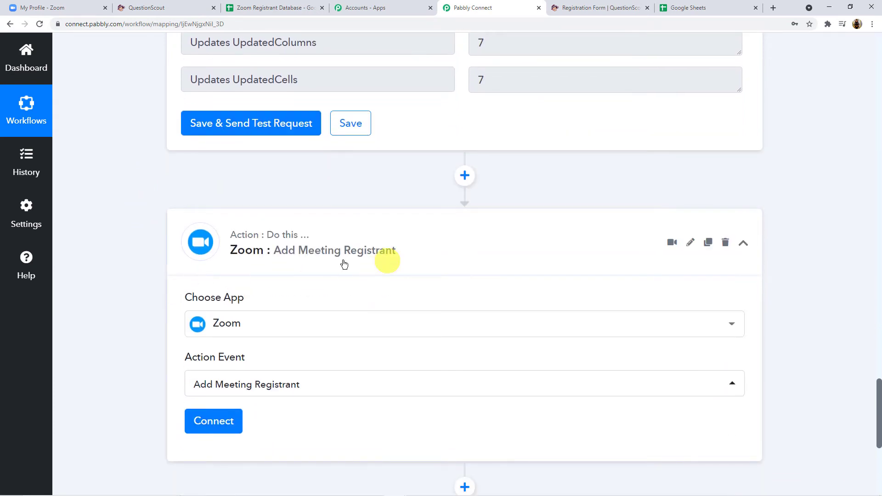
{"action": "mouse_move", "coordinate": [344, 334]}
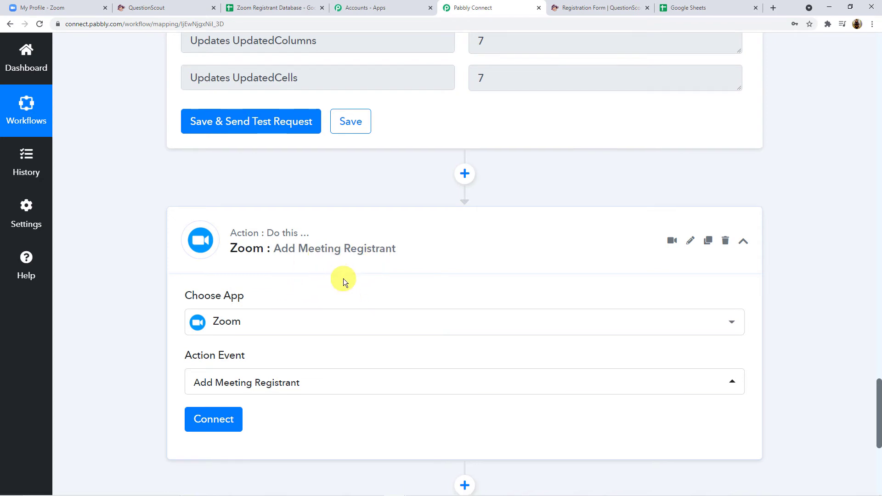
{"action": "scroll", "coordinate": [343, 278], "scroll_direction": "down", "scroll_amount": 2}
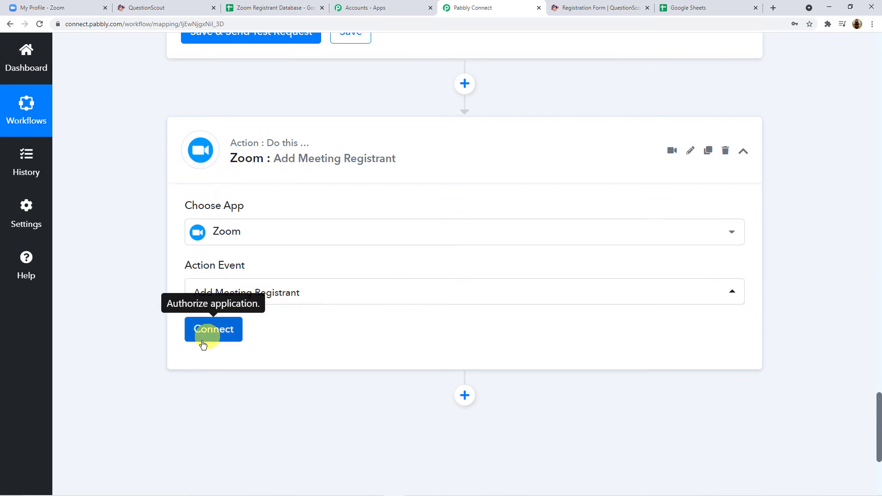
- Connect the registrant step to a new, authorized Zoom account connection (Zoom #5)
{"action": "left_click", "coordinate": [226, 331]}
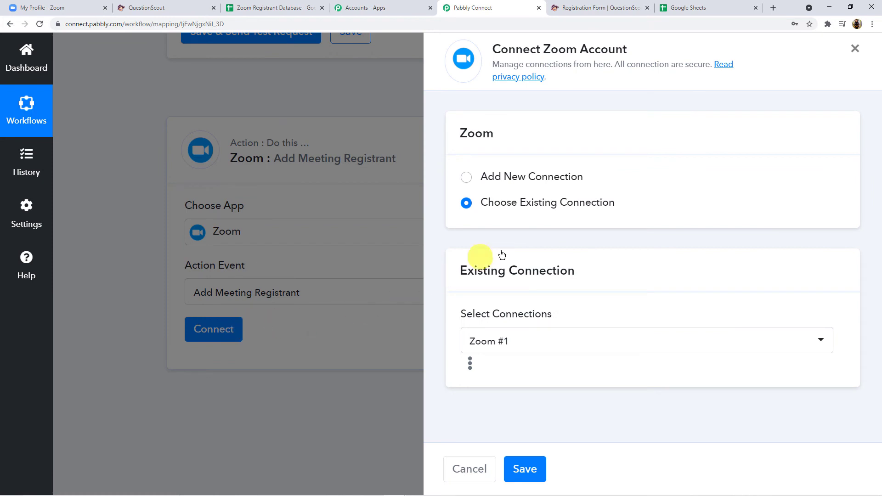
{"action": "left_click", "coordinate": [500, 177]}
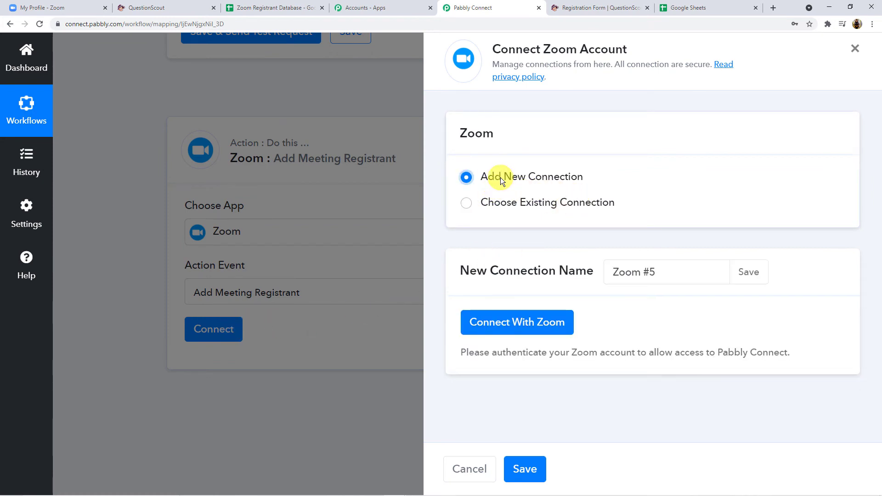
{"action": "left_click", "coordinate": [533, 322]}
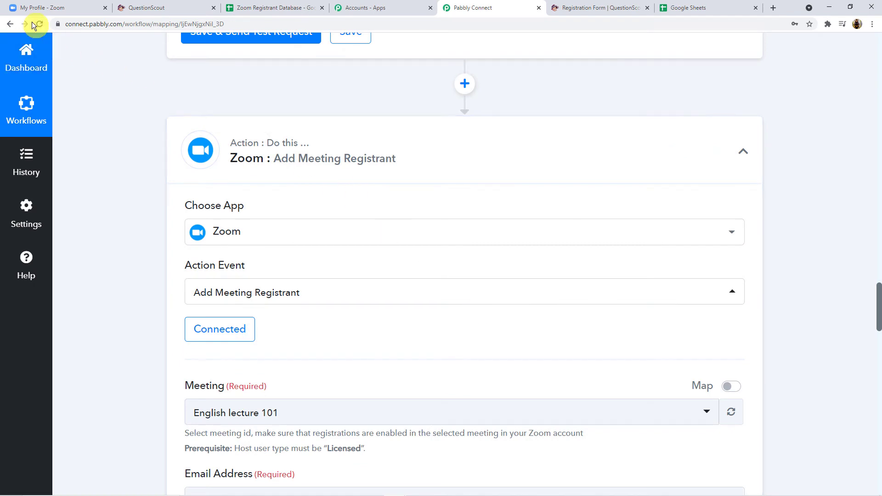
- Review the Meeting dropdown's Zoom meetings, keeping English lecture 101, then return to the Zoom profile page
{"action": "left_click", "coordinate": [46, 9]}
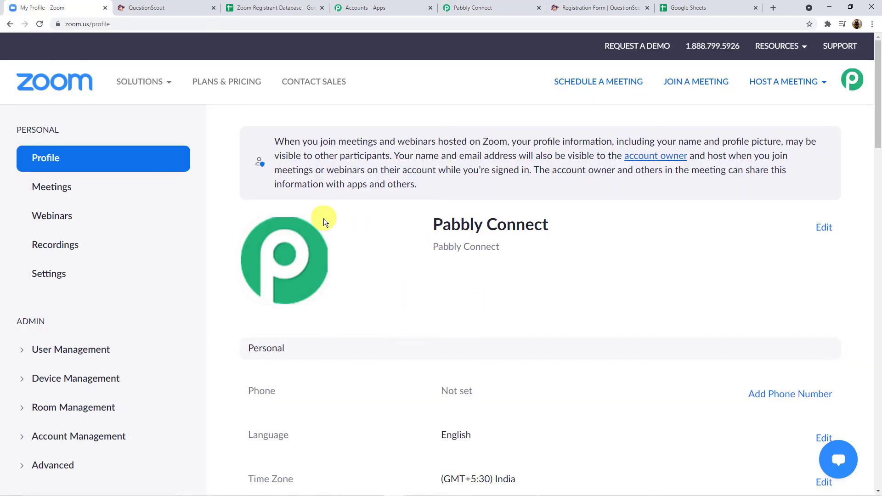
{"action": "left_click", "coordinate": [475, 7]}
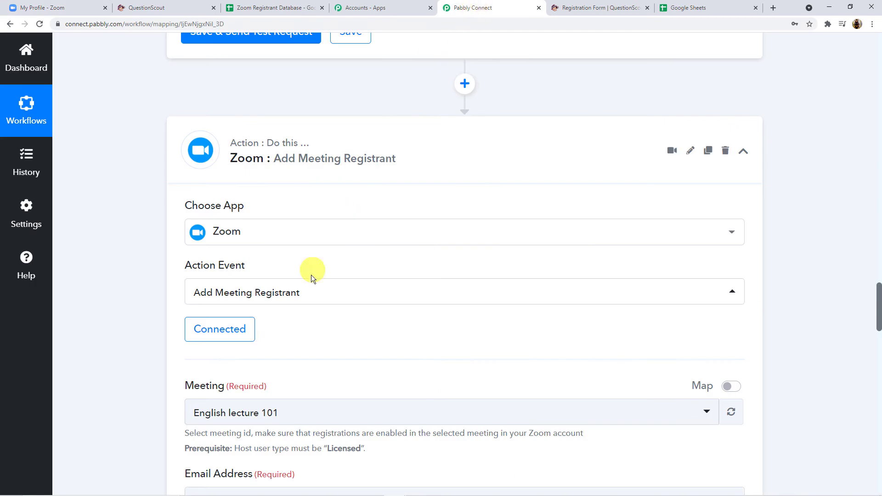
{"action": "scroll", "coordinate": [136, 254], "scroll_direction": "down", "scroll_amount": 1}
{"action": "scroll", "coordinate": [136, 254], "scroll_direction": "down", "scroll_amount": 2}
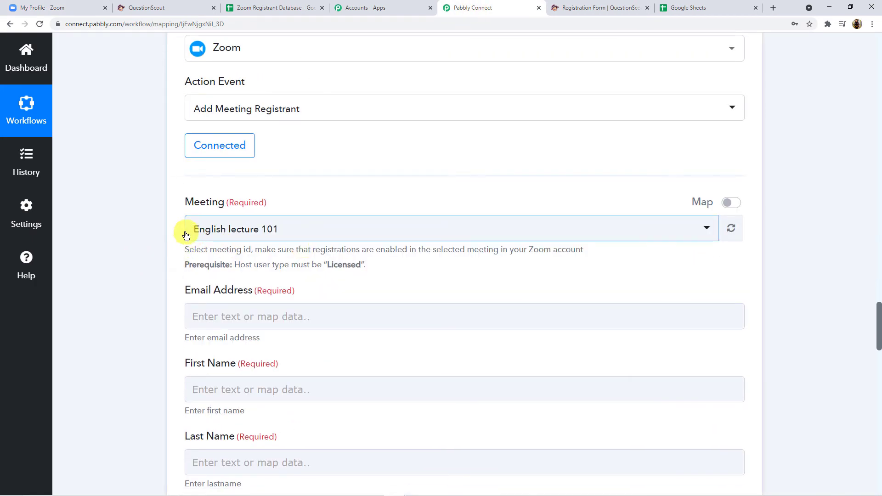
{"action": "left_click", "coordinate": [297, 229]}
{"action": "scroll", "coordinate": [256, 362], "scroll_direction": "down", "scroll_amount": 5}
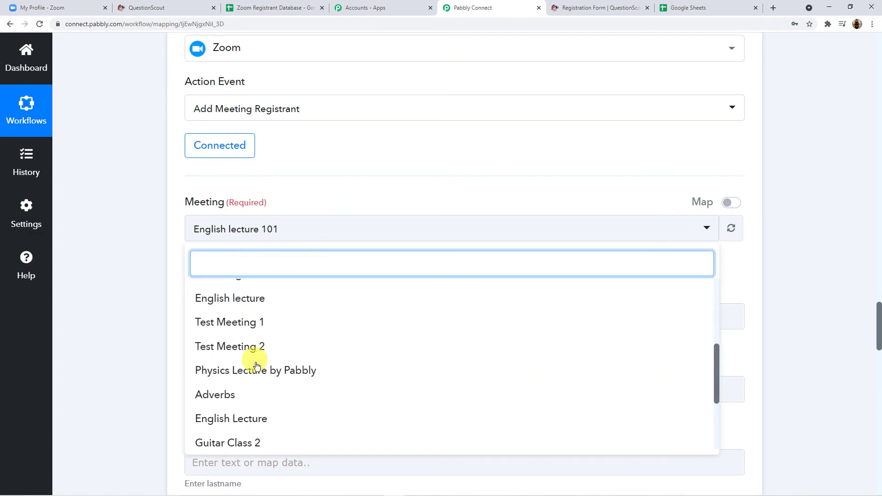
{"action": "scroll", "coordinate": [256, 363], "scroll_direction": "down", "scroll_amount": 5}
{"action": "scroll", "coordinate": [256, 364], "scroll_direction": "up", "scroll_amount": 8}
{"action": "scroll", "coordinate": [258, 366], "scroll_direction": "up", "scroll_amount": 2}
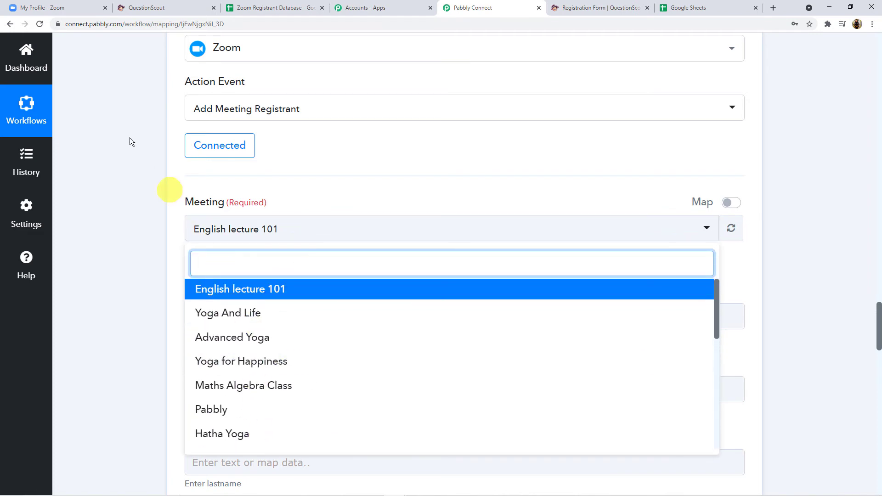
{"action": "left_click", "coordinate": [60, 7]}
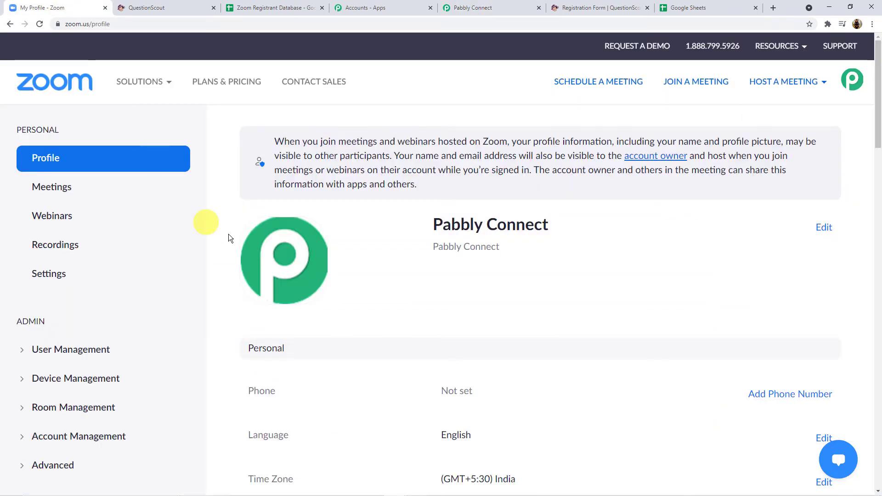
- Open the Zoom Meetings page and scroll through the list of scheduled meetings
{"action": "left_click", "coordinate": [59, 188]}
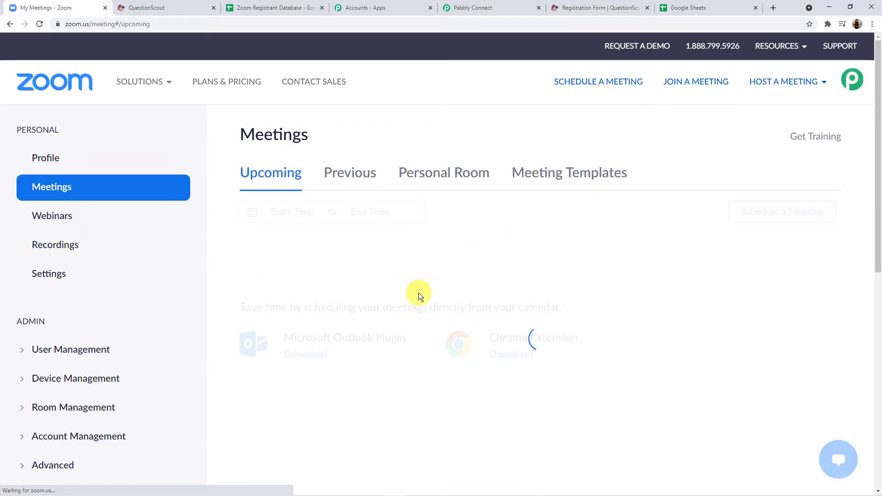
{"action": "scroll", "coordinate": [411, 305], "scroll_direction": "down", "scroll_amount": 5}
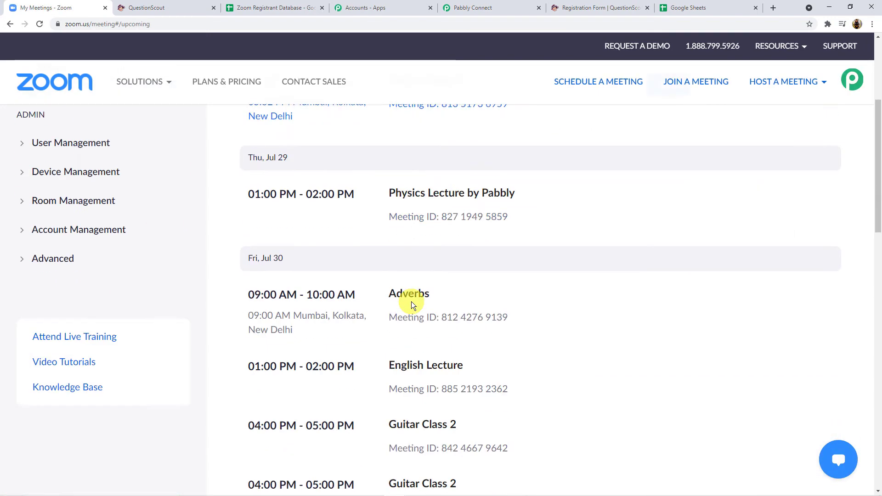
{"action": "scroll", "coordinate": [411, 304], "scroll_direction": "down", "scroll_amount": 7}
{"action": "scroll", "coordinate": [411, 304], "scroll_direction": "down", "scroll_amount": 4}
{"action": "scroll", "coordinate": [412, 305], "scroll_direction": "down", "scroll_amount": 3}
{"action": "scroll", "coordinate": [411, 302], "scroll_direction": "up", "scroll_amount": 5}
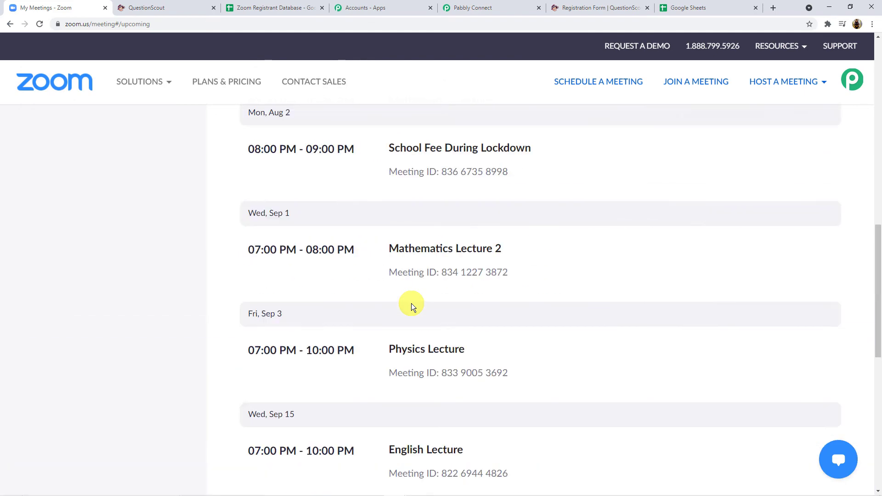
{"action": "scroll", "coordinate": [412, 303], "scroll_direction": "up", "scroll_amount": 4}
{"action": "scroll", "coordinate": [412, 304], "scroll_direction": "up", "scroll_amount": 7}
{"action": "scroll", "coordinate": [411, 303], "scroll_direction": "up", "scroll_amount": 2}
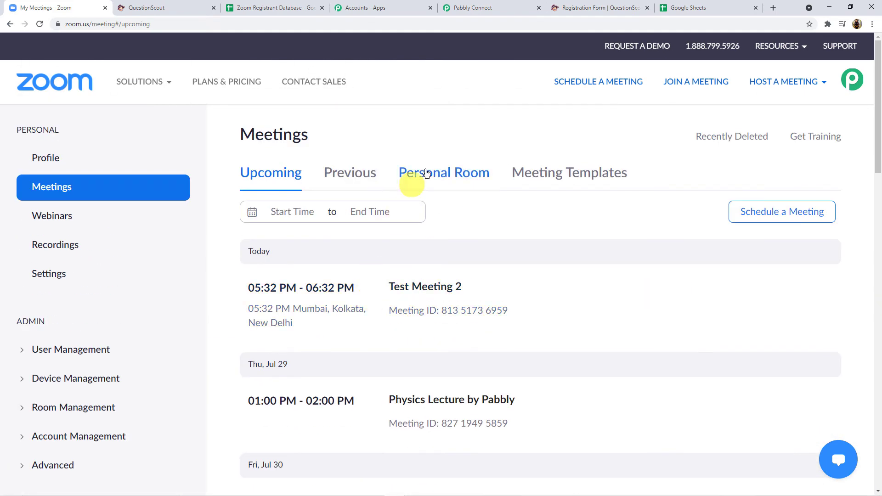
- Schedule a new meeting, replacing the stray Physics topic text with the 'Chemistry Lecture' title
{"action": "left_click", "coordinate": [796, 216]}
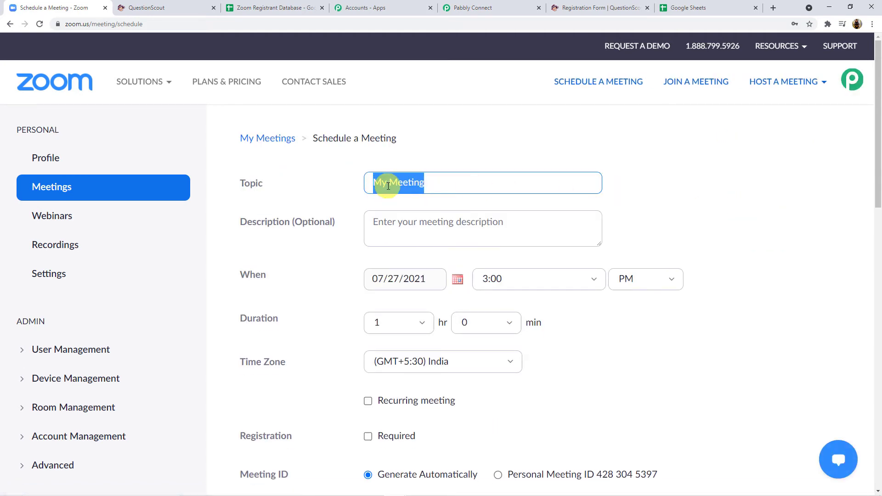
{"action": "type", "text": "Physics"}
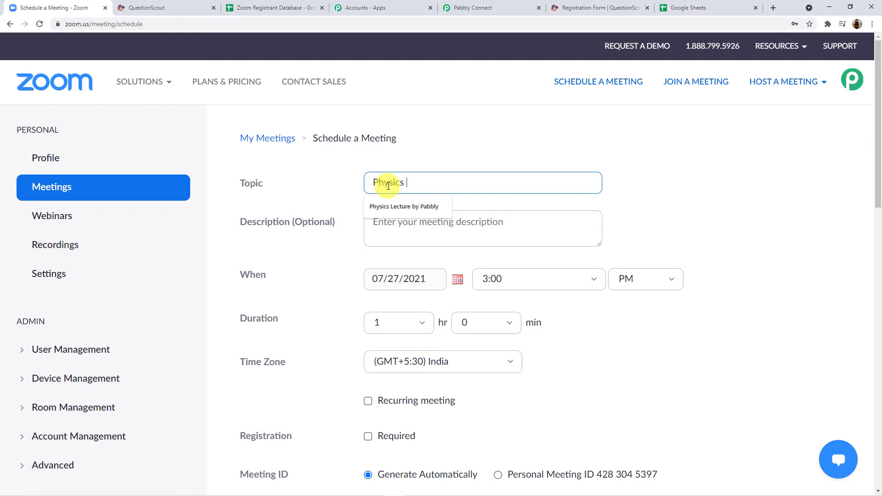
{"action": "double_click", "coordinate": [388, 183]}
{"action": "key", "text": "BackSpace"}
{"action": "type", "text": "Ch"}
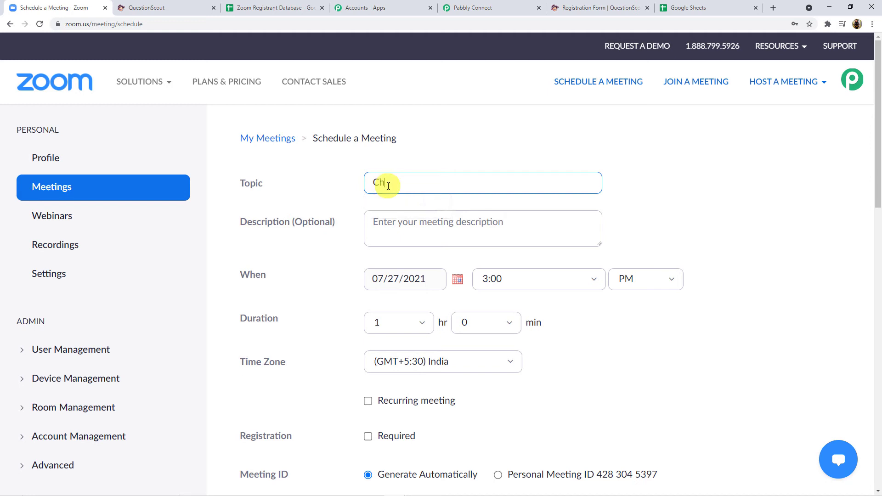
{"action": "type", "text": "emistry"}
{"action": "type", "text": "Lecture by Pabbly"}
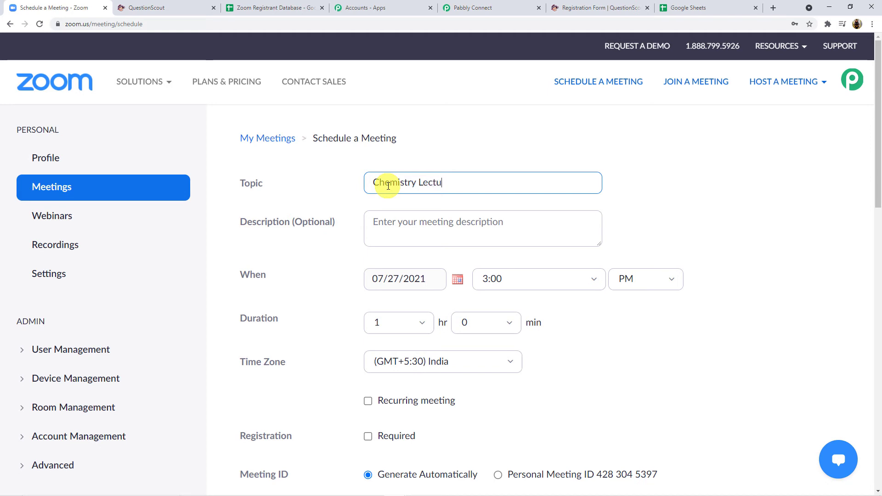
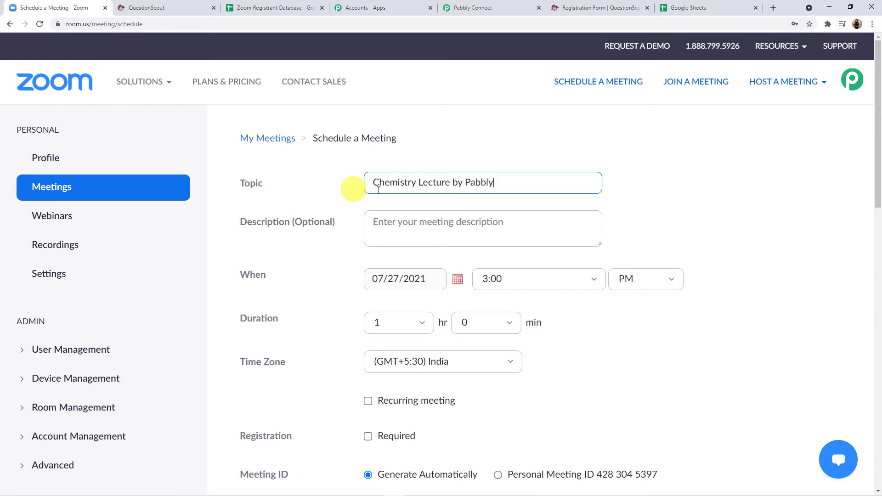
- Set the meeting date to July 30, 2021, keeping the 3:00 PM start time
{"action": "scroll", "coordinate": [359, 271], "scroll_direction": "down", "scroll_amount": 2}
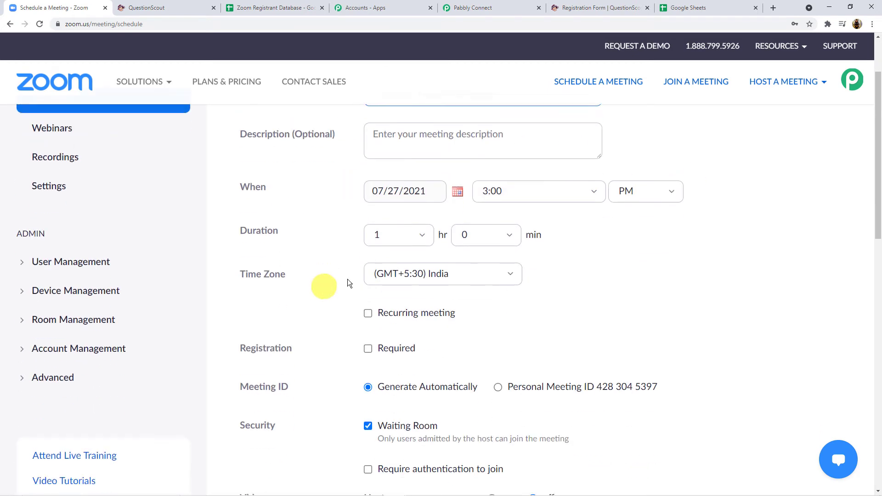
{"action": "left_click", "coordinate": [445, 190]}
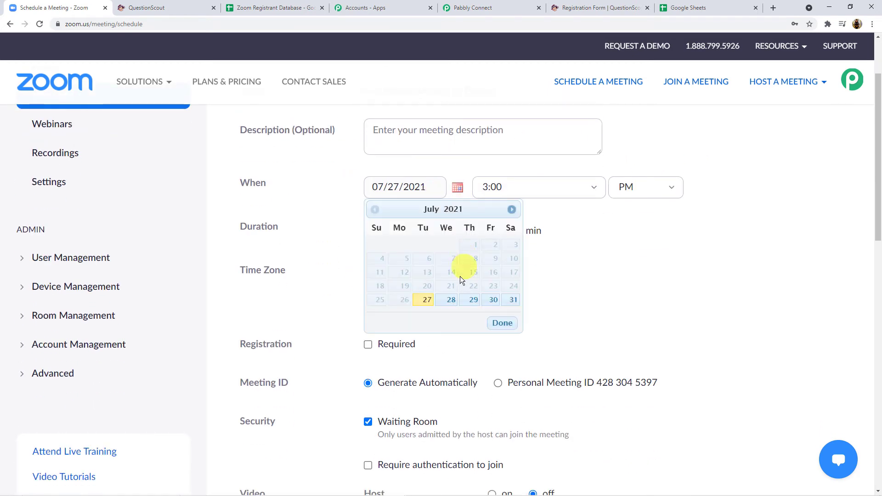
{"action": "left_click", "coordinate": [493, 300]}
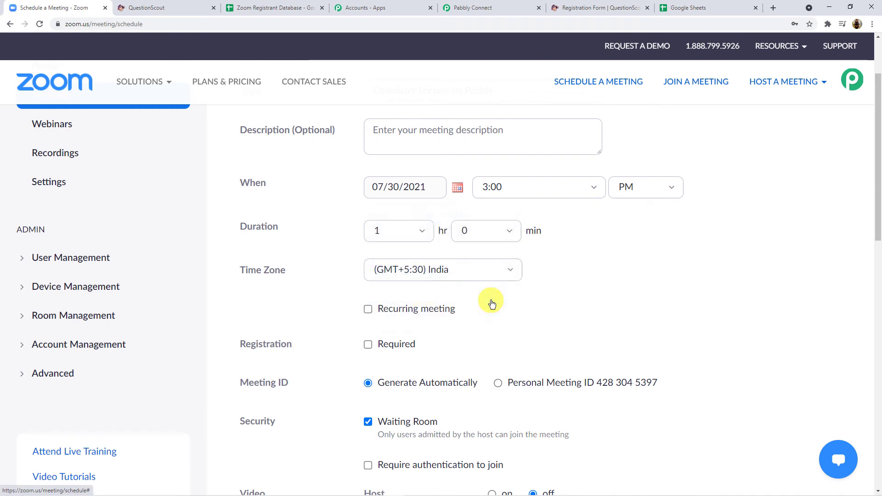
{"action": "left_click", "coordinate": [489, 192]}
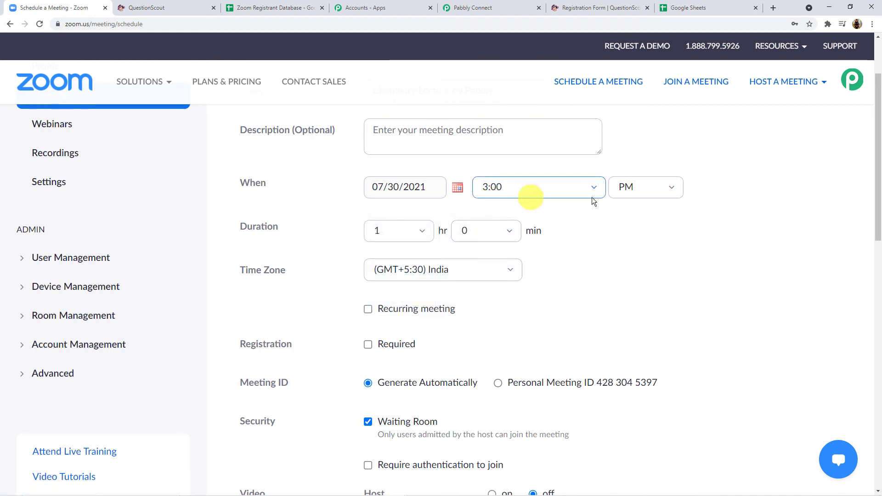
{"action": "key", "text": "Tab"}
{"action": "left_click", "coordinate": [573, 208]}
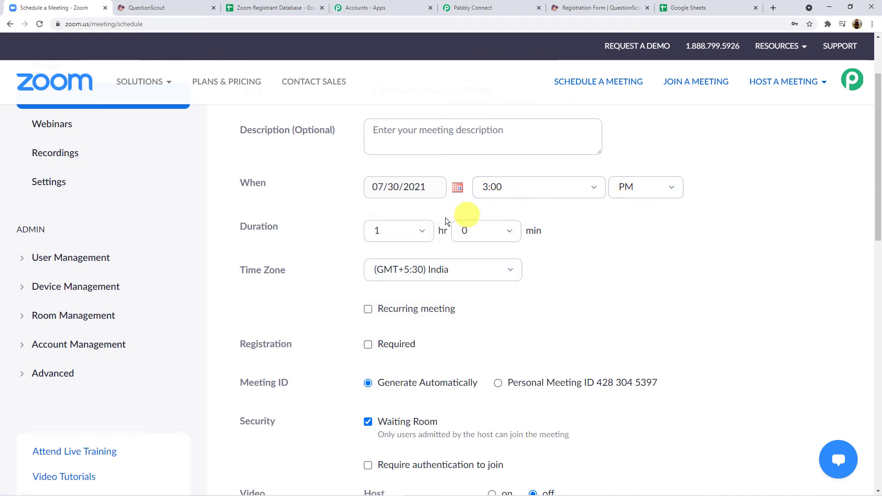
- Require registration, turn host and participant video on, and save the meeting
{"action": "scroll", "coordinate": [572, 262], "scroll_direction": "down", "scroll_amount": 4}
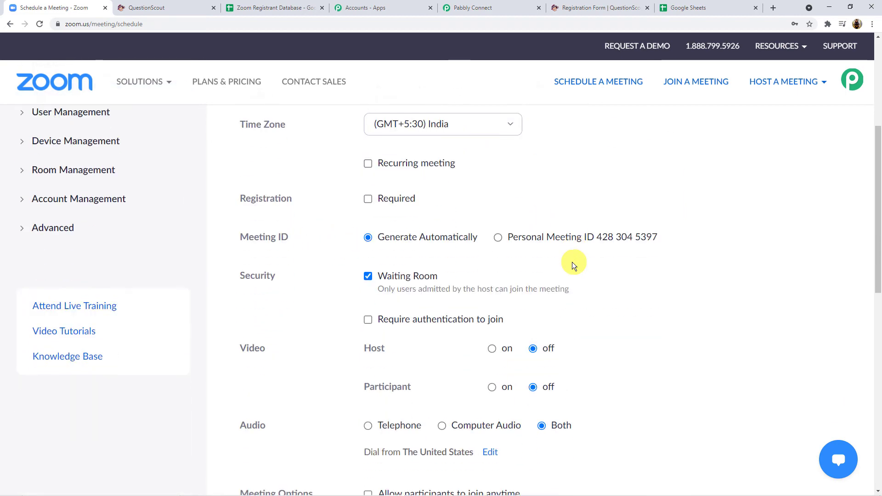
{"action": "left_click", "coordinate": [367, 161]}
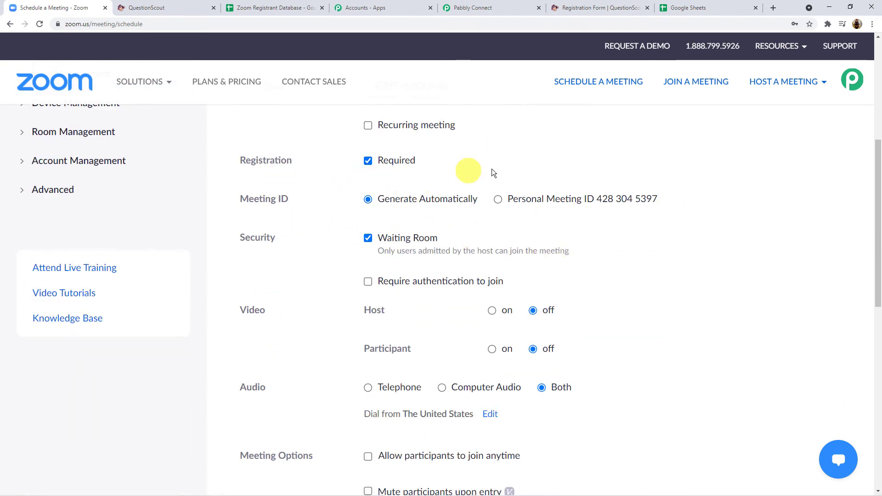
{"action": "scroll", "coordinate": [497, 199], "scroll_direction": "down", "scroll_amount": 2}
{"action": "left_click", "coordinate": [492, 219]}
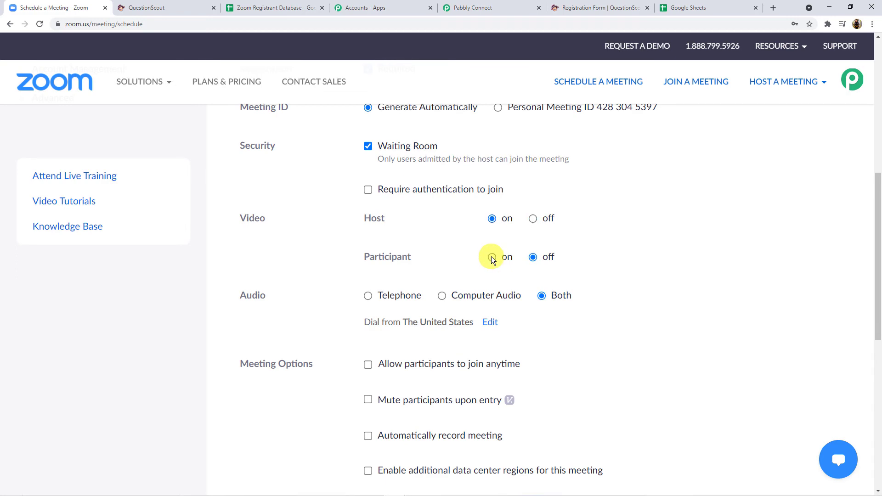
{"action": "left_click", "coordinate": [492, 257]}
{"action": "scroll", "coordinate": [492, 257], "scroll_direction": "down", "scroll_amount": 2}
{"action": "scroll", "coordinate": [492, 256], "scroll_direction": "down", "scroll_amount": 2}
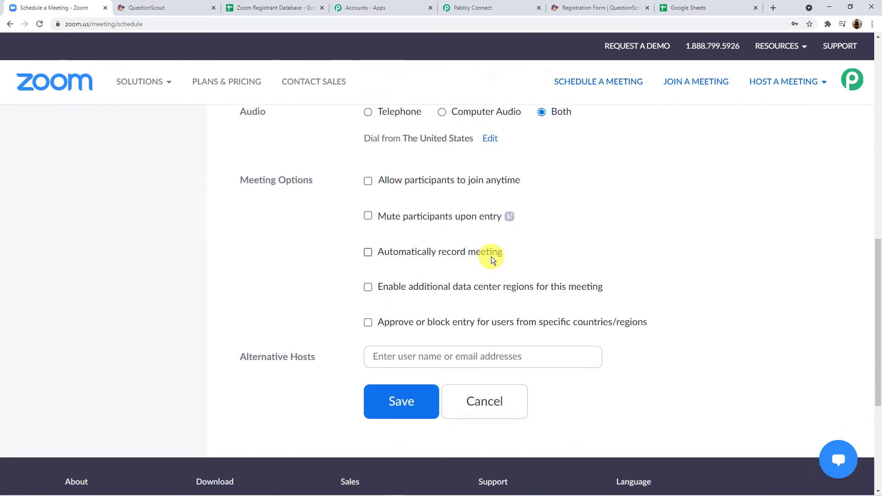
{"action": "left_click", "coordinate": [411, 411]}
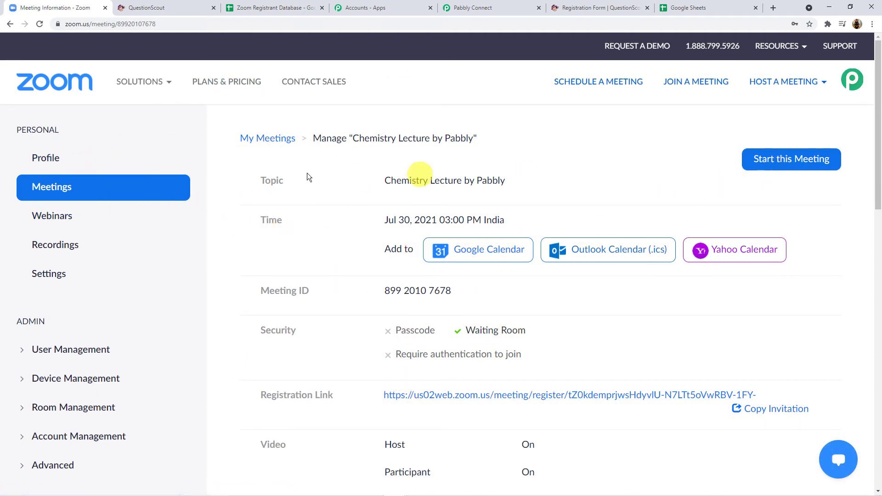
- Open My Meetings and scroll the Upcoming list looking for the Chemistry meeting
{"action": "left_click", "coordinate": [54, 187]}
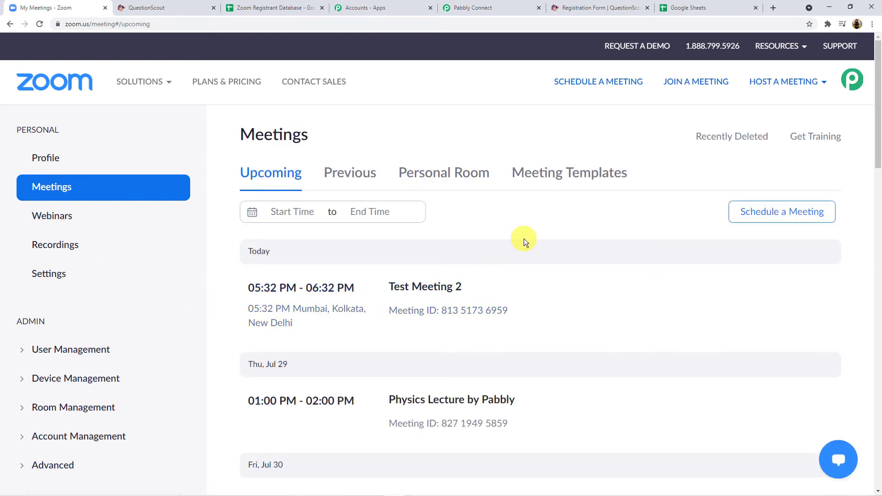
{"action": "scroll", "coordinate": [524, 238], "scroll_direction": "down", "scroll_amount": 2}
{"action": "scroll", "coordinate": [523, 239], "scroll_direction": "down", "scroll_amount": 1}
{"action": "scroll", "coordinate": [523, 239], "scroll_direction": "down", "scroll_amount": 1}
{"action": "scroll", "coordinate": [515, 262], "scroll_direction": "down", "scroll_amount": 2}
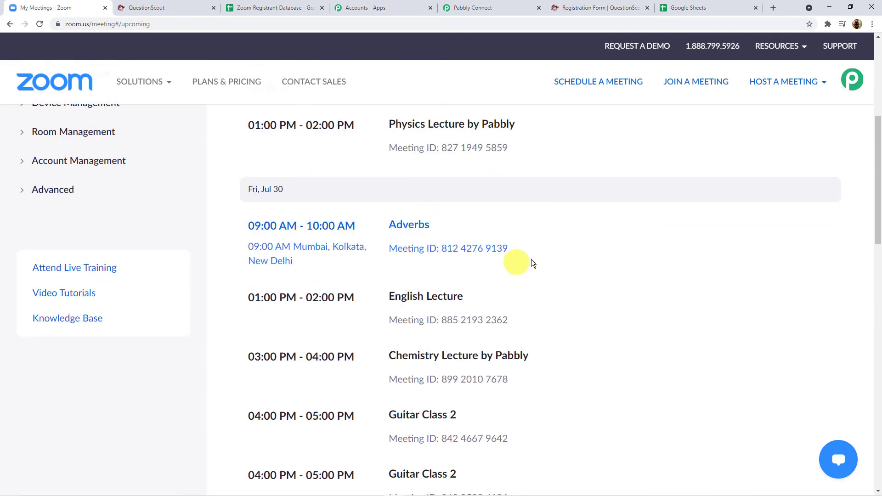
{"action": "scroll", "coordinate": [507, 183], "scroll_direction": "up", "scroll_amount": 2}
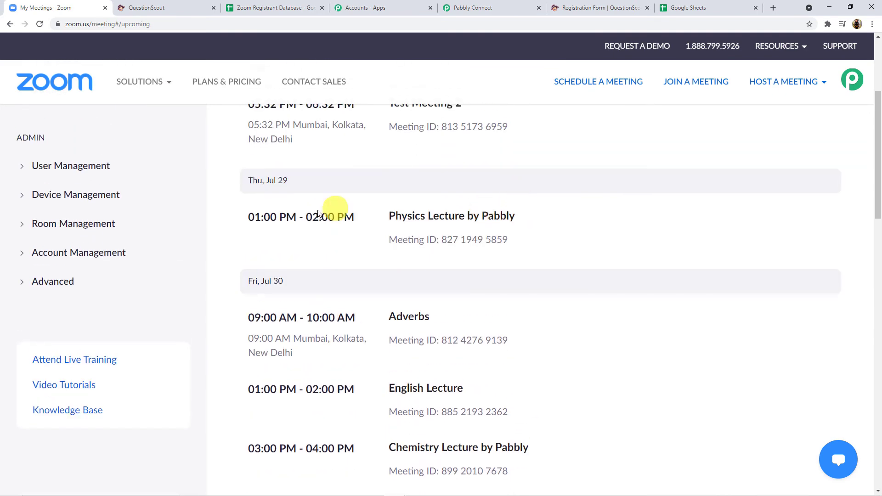
{"action": "mouse_move", "coordinate": [467, 238]}
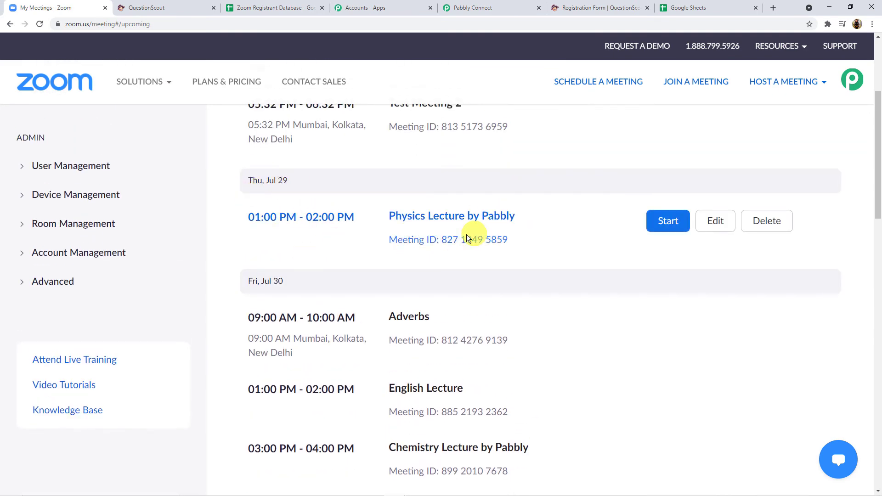
{"action": "scroll", "coordinate": [384, 243], "scroll_direction": "down", "scroll_amount": 2}
{"action": "scroll", "coordinate": [384, 243], "scroll_direction": "down", "scroll_amount": 4}
{"action": "scroll", "coordinate": [384, 243], "scroll_direction": "down", "scroll_amount": 3}
{"action": "scroll", "coordinate": [385, 242], "scroll_direction": "down", "scroll_amount": 2}
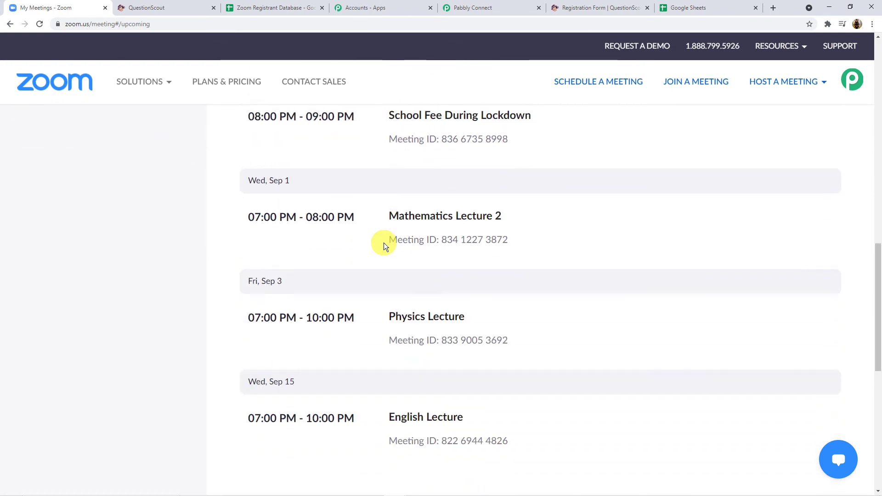
{"action": "scroll", "coordinate": [384, 243], "scroll_direction": "down", "scroll_amount": 2}
{"action": "scroll", "coordinate": [384, 242], "scroll_direction": "up", "scroll_amount": 3}
{"action": "scroll", "coordinate": [384, 242], "scroll_direction": "down", "scroll_amount": 5}
{"action": "scroll", "coordinate": [384, 243], "scroll_direction": "up", "scroll_amount": 4}
{"action": "scroll", "coordinate": [384, 243], "scroll_direction": "up", "scroll_amount": 10}
{"action": "scroll", "coordinate": [384, 243], "scroll_direction": "up", "scroll_amount": 4}
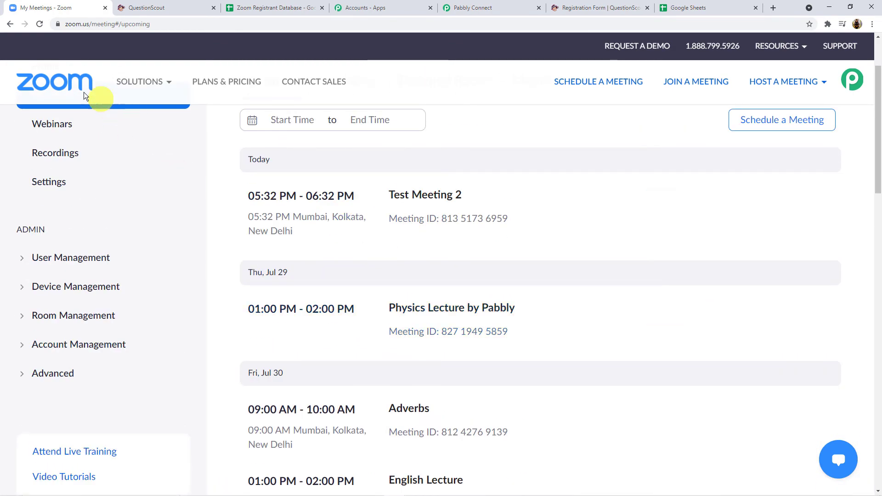
- Reload the list and find Chemistry Lecture by Pabbly on Fri, Jul 30, 03:00–04:00 PM
{"action": "left_click", "coordinate": [39, 24]}
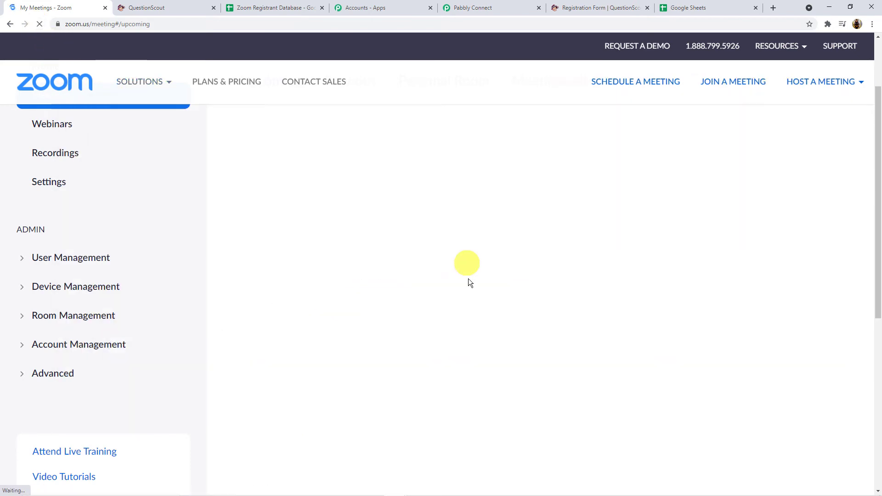
{"action": "scroll", "coordinate": [473, 253], "scroll_direction": "up", "scroll_amount": 2}
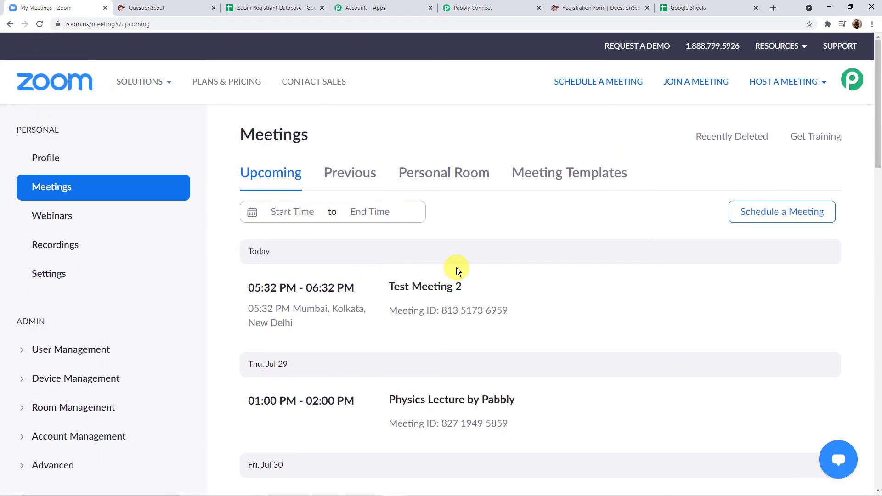
{"action": "scroll", "coordinate": [457, 270], "scroll_direction": "down", "scroll_amount": 2}
{"action": "scroll", "coordinate": [456, 268], "scroll_direction": "down", "scroll_amount": 2}
{"action": "scroll", "coordinate": [457, 267], "scroll_direction": "down", "scroll_amount": 4}
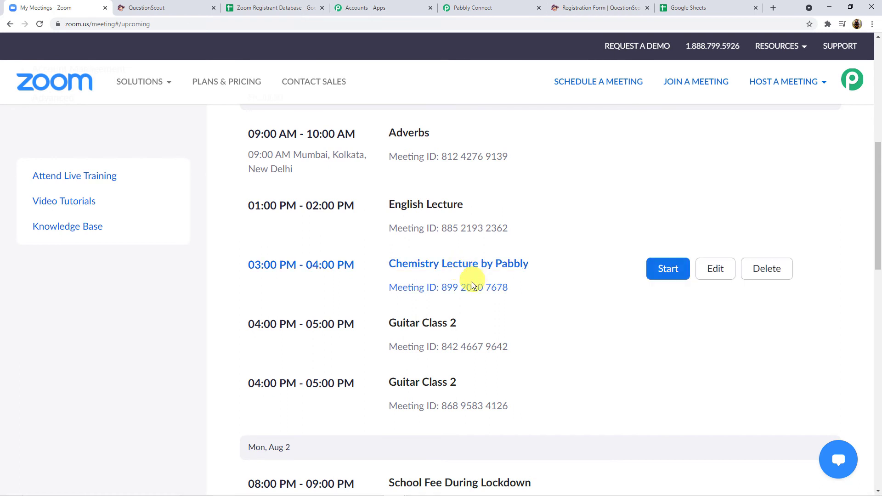
{"action": "scroll", "coordinate": [413, 279], "scroll_direction": "up", "scroll_amount": 2}
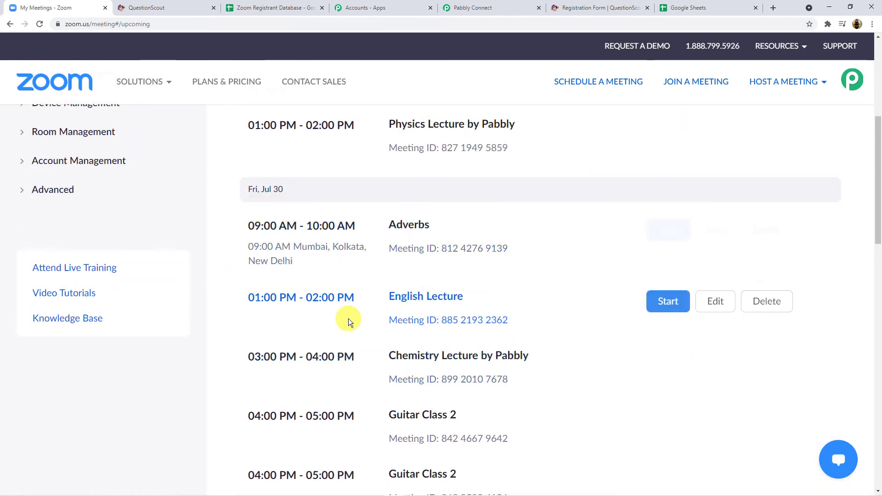
{"action": "scroll", "coordinate": [348, 319], "scroll_direction": "down", "scroll_amount": 2}
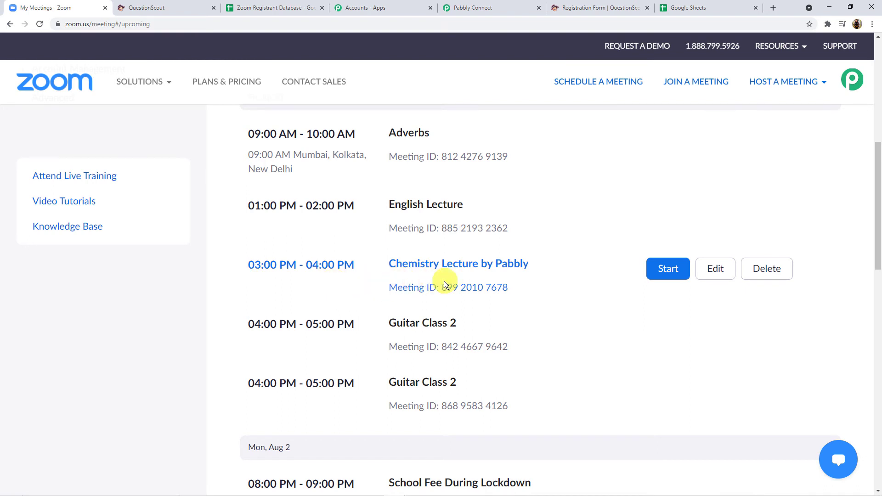
- Back in Pabbly Connect, refresh the meetings fetched from Zoom
{"action": "left_click", "coordinate": [491, 4]}
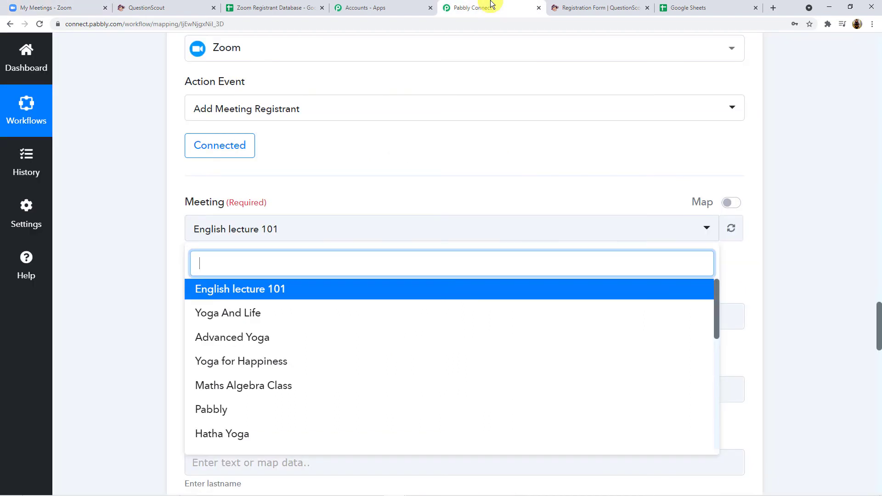
{"action": "left_click", "coordinate": [150, 242]}
{"action": "left_click", "coordinate": [735, 235]}
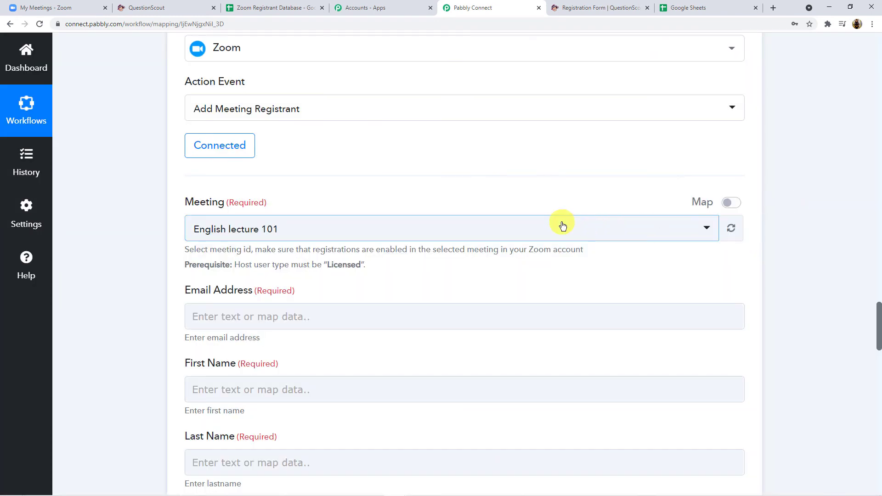
- Select Chemistry Lecture by Pabbly as the meeting and start on the Email Address field
{"action": "left_click", "coordinate": [563, 225]}
{"action": "scroll", "coordinate": [280, 347], "scroll_direction": "down", "scroll_amount": 3}
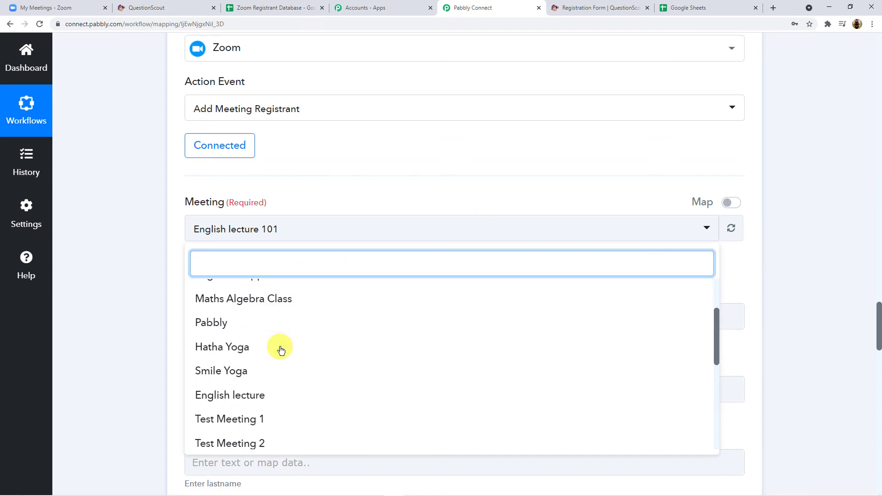
{"action": "scroll", "coordinate": [281, 351], "scroll_direction": "down", "scroll_amount": 3}
{"action": "scroll", "coordinate": [281, 350], "scroll_direction": "down", "scroll_amount": 2}
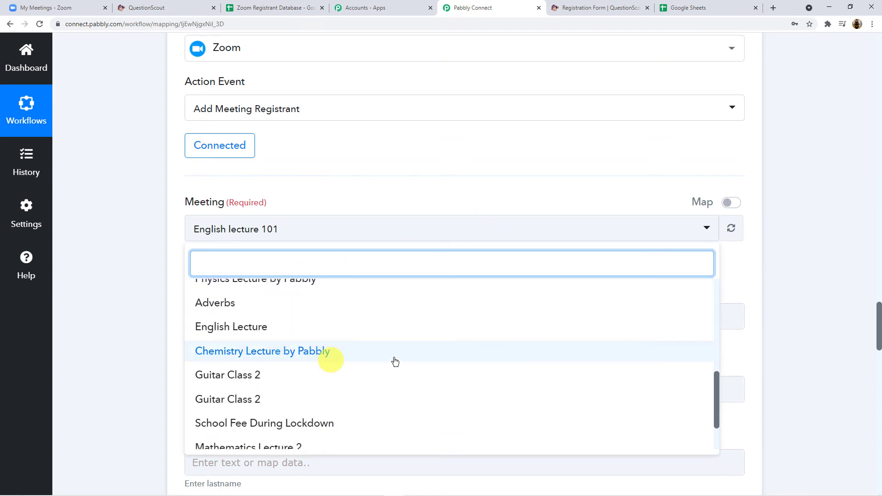
{"action": "left_click", "coordinate": [263, 360]}
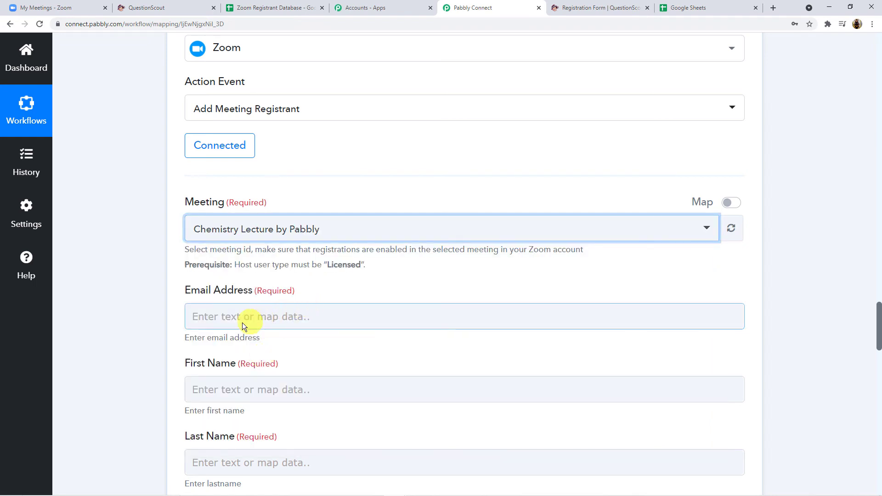
{"action": "left_click", "coordinate": [145, 232]}
{"action": "scroll", "coordinate": [145, 233], "scroll_direction": "down", "scroll_amount": 2}
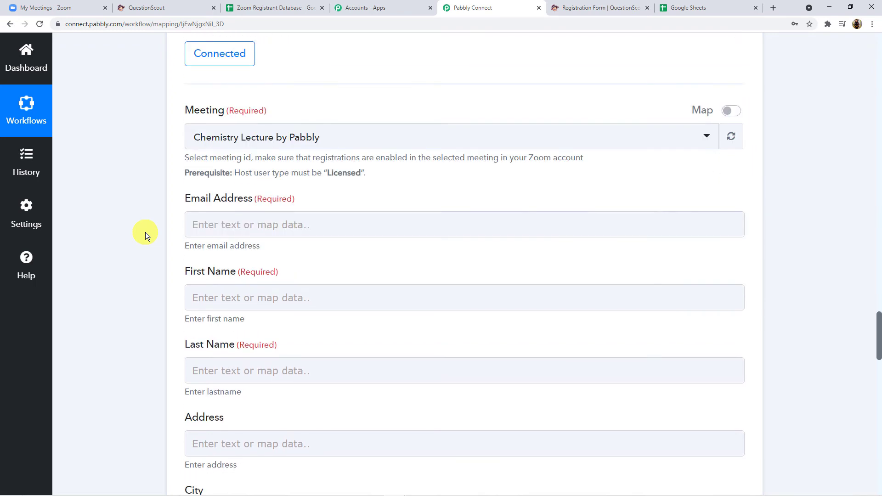
{"action": "left_click", "coordinate": [250, 226]}
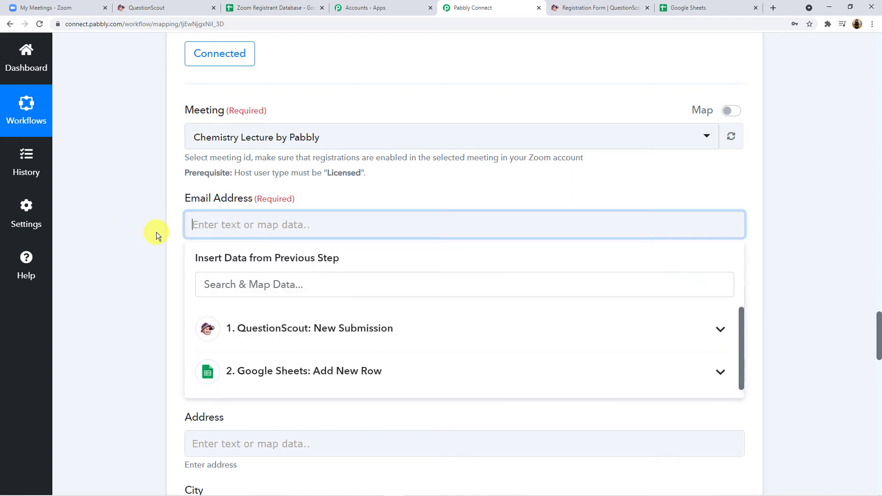
- Map the submitter's e-mail value from the previous step into Email Address
{"action": "scroll", "coordinate": [155, 231], "scroll_direction": "down", "scroll_amount": 2}
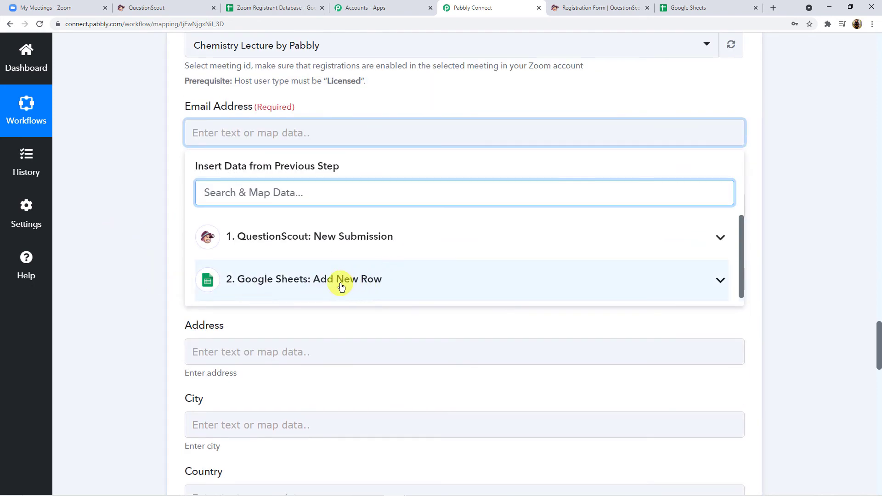
{"action": "left_click", "coordinate": [341, 286]}
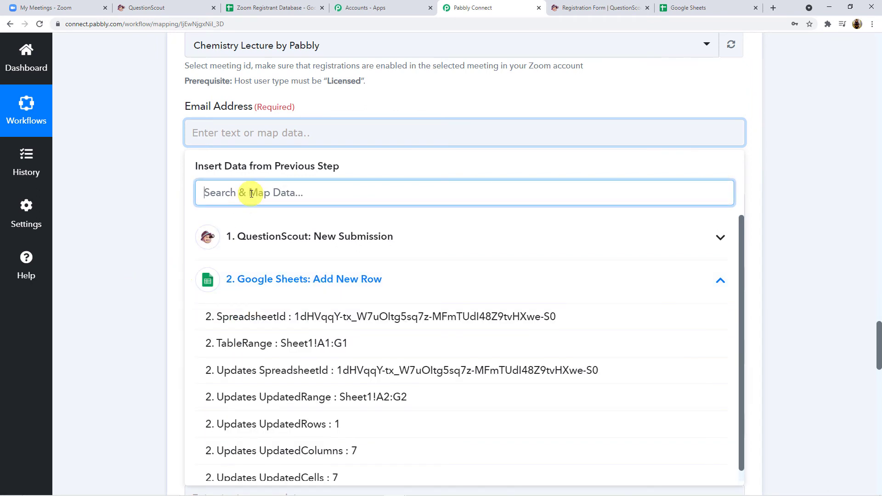
{"action": "type", "text": "Ema"}
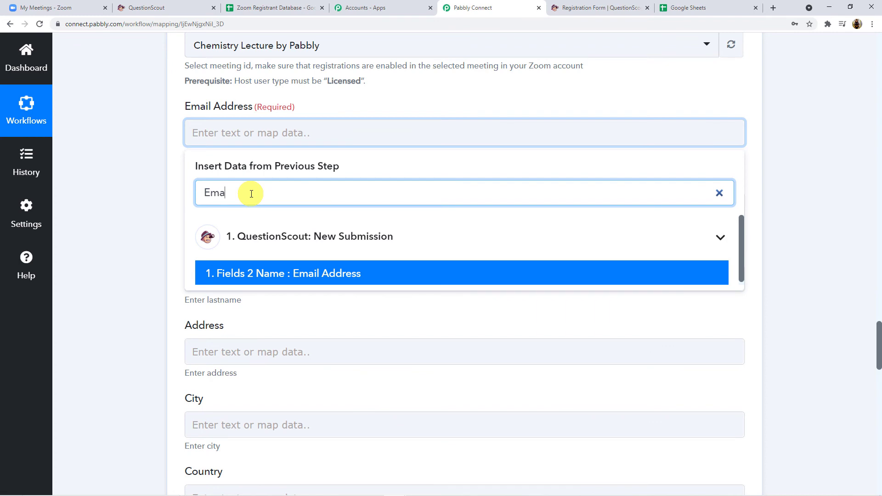
{"action": "key", "text": "BackSpace"}
{"action": "key", "text": "BackSpace"}
{"action": "key", "text": "BackSpace"}
{"action": "type", "text": "hai"}
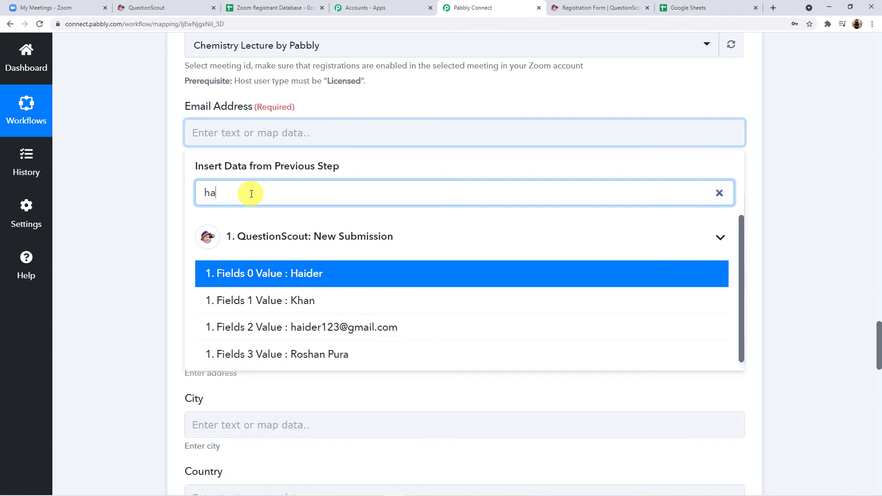
{"action": "type", "text": "d"}
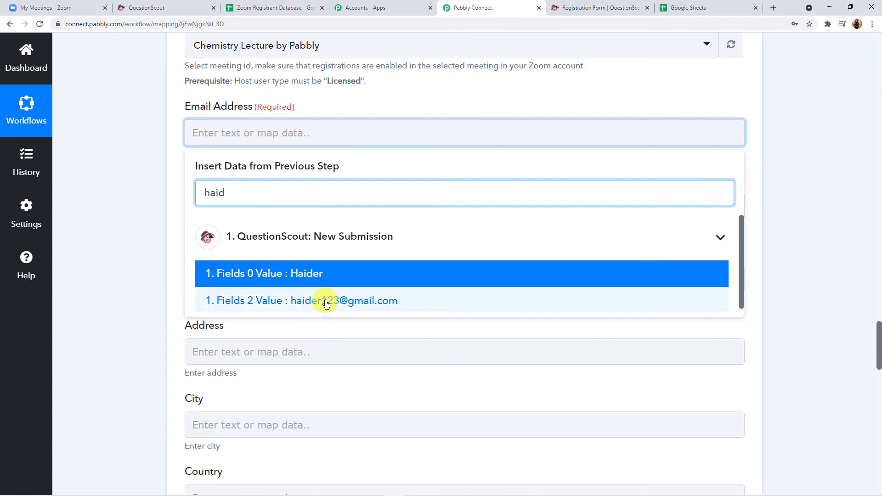
{"action": "left_click", "coordinate": [325, 301]}
{"action": "left_click", "coordinate": [161, 205]}
- Map the submitter's first and last name into First Name and Last Name
{"action": "scroll", "coordinate": [193, 175], "scroll_direction": "down", "scroll_amount": 2}
{"action": "left_click", "coordinate": [233, 122]}
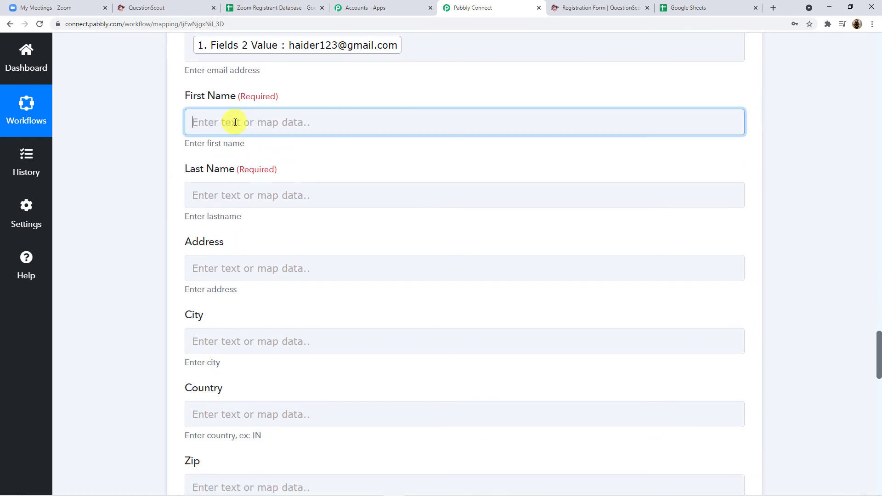
{"action": "type", "text": "ha"}
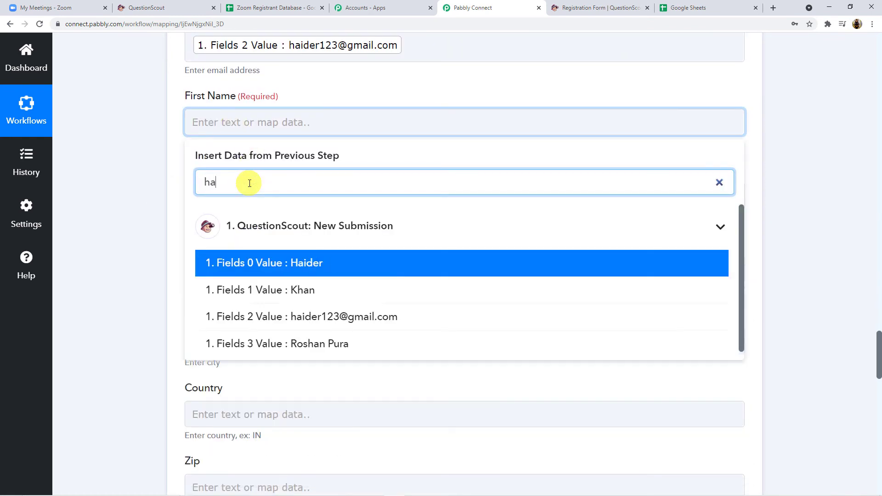
{"action": "type", "text": "i"}
{"action": "left_click", "coordinate": [216, 262]}
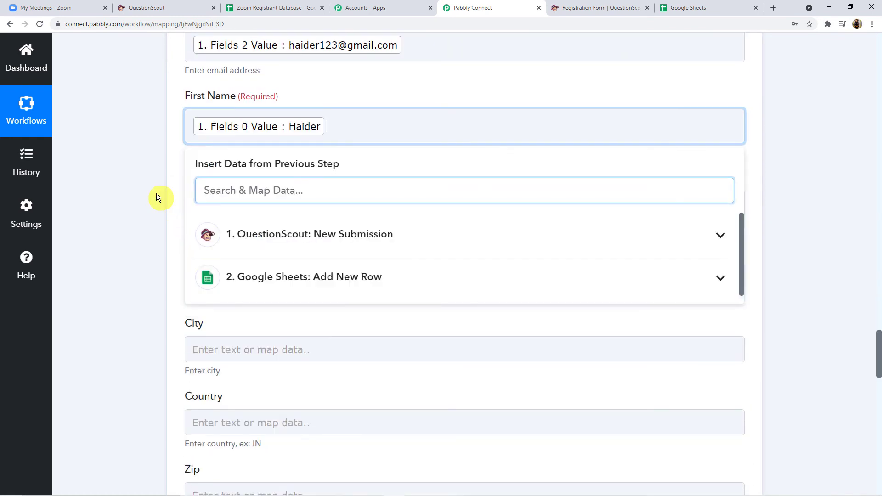
{"action": "left_click", "coordinate": [158, 202]}
{"action": "left_click", "coordinate": [246, 207]}
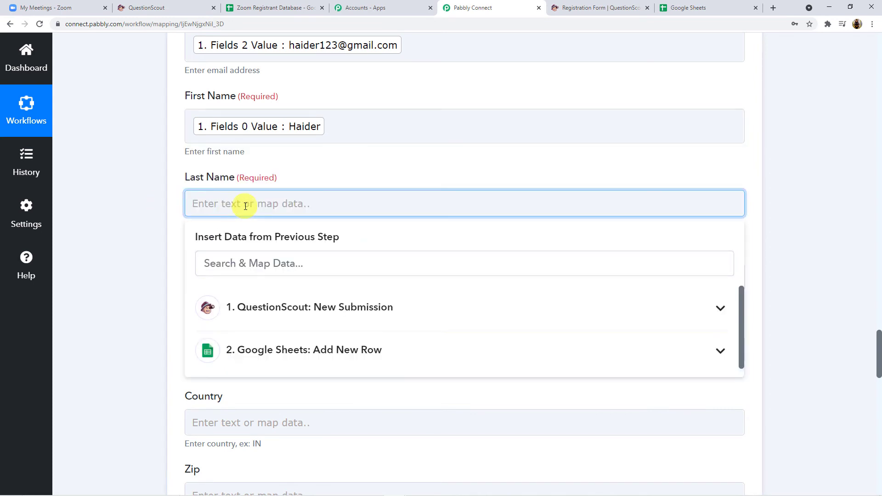
{"action": "left_click", "coordinate": [249, 259]}
{"action": "type", "text": "Kh"}
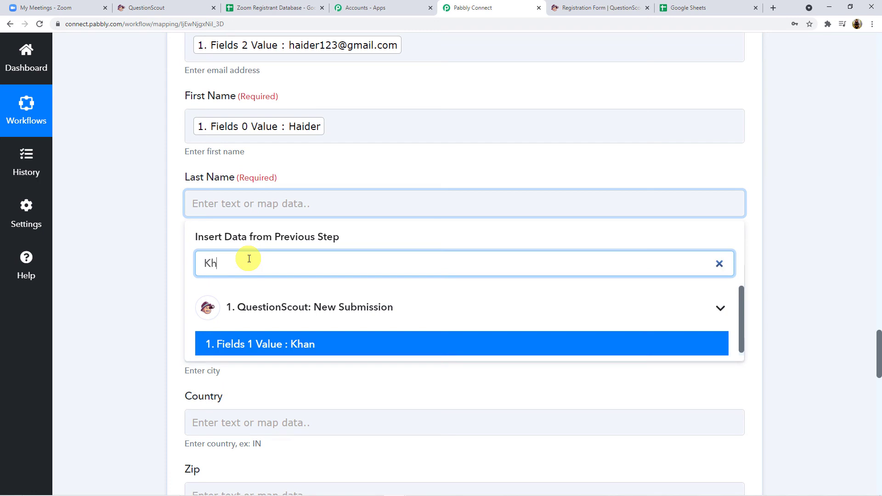
{"action": "left_click", "coordinate": [256, 344]}
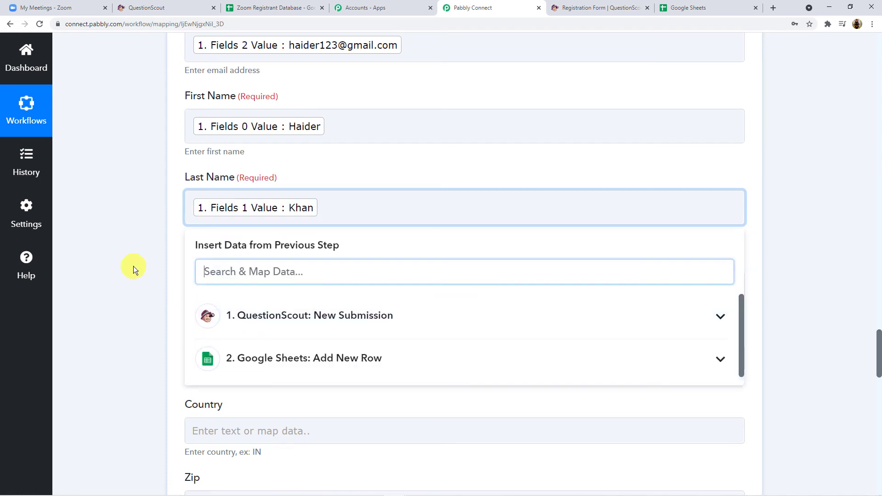
- Map the submitted address value into the Address field
{"action": "left_click", "coordinate": [216, 287]}
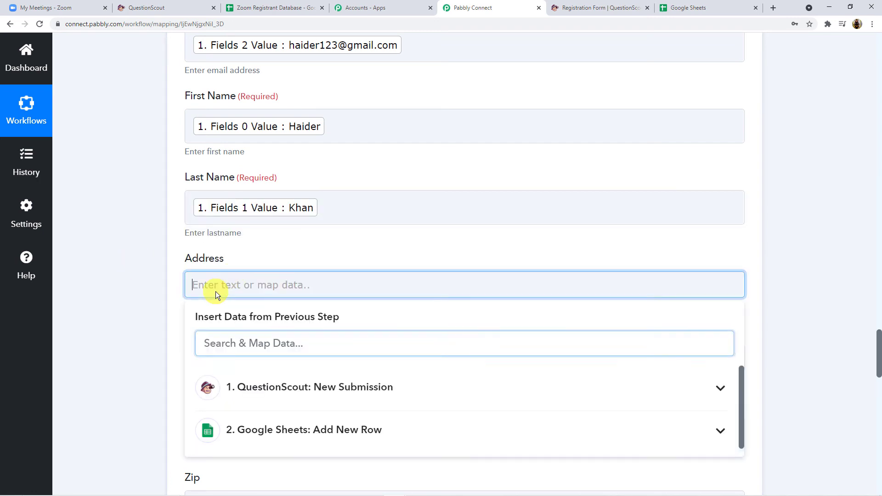
{"action": "left_click", "coordinate": [261, 345]}
{"action": "type", "text": "add"}
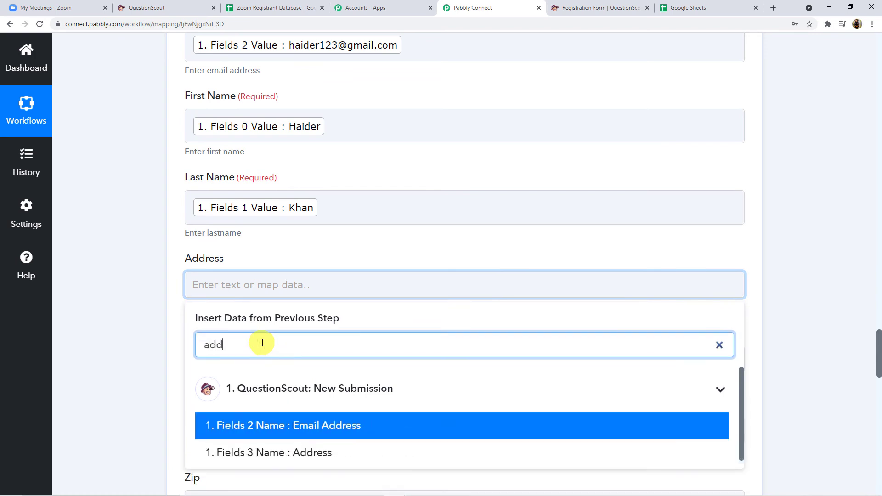
{"action": "key", "text": "BackSpace"}
{"action": "key", "text": "BackSpace"}
{"action": "key", "text": "BackSpace"}
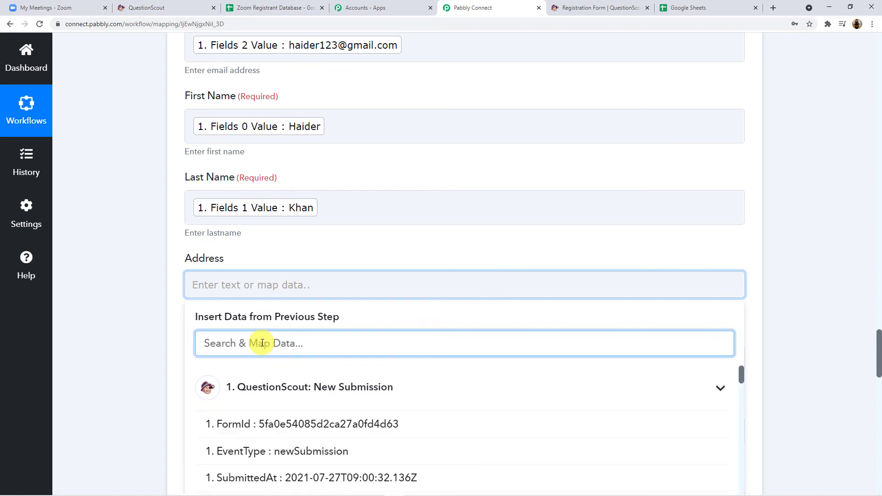
{"action": "type", "text": "ros"}
{"action": "scroll", "coordinate": [276, 338], "scroll_direction": "down", "scroll_amount": 2}
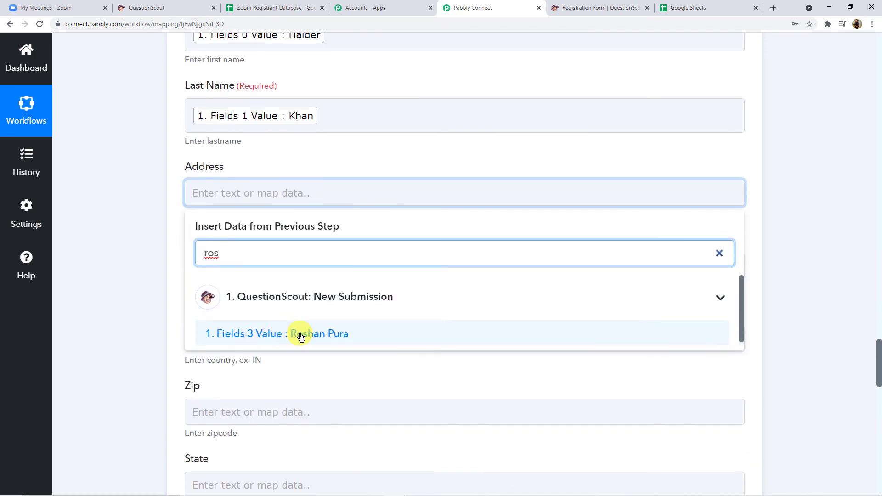
{"action": "left_click", "coordinate": [294, 335]}
{"action": "left_click", "coordinate": [150, 255]}
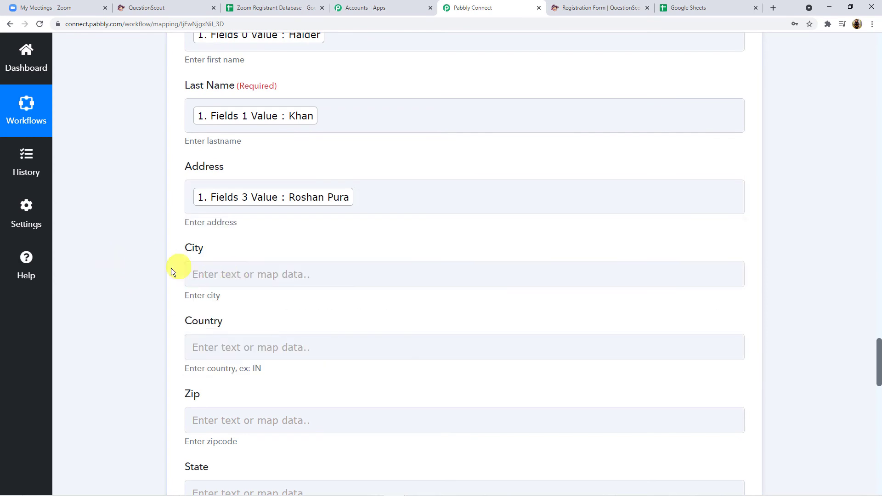
- Map the submitted phone number into the Phone field
{"action": "scroll", "coordinate": [161, 268], "scroll_direction": "down", "scroll_amount": 2}
{"action": "scroll", "coordinate": [204, 255], "scroll_direction": "down", "scroll_amount": 2}
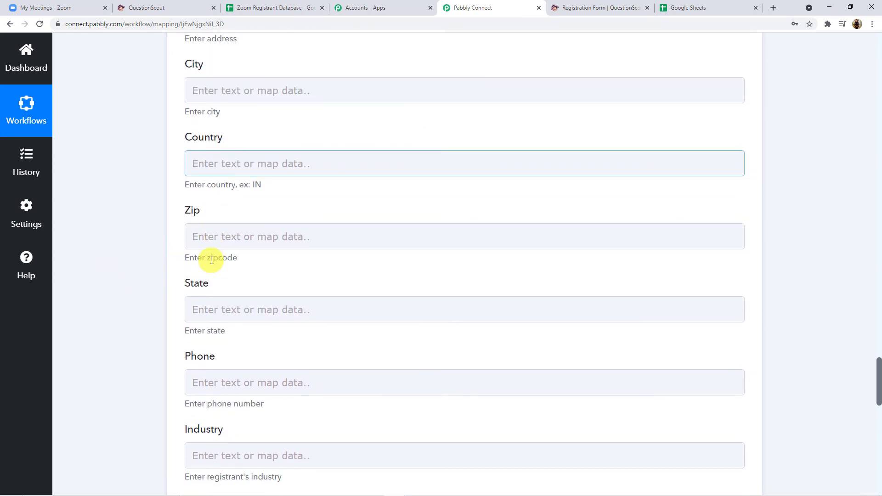
{"action": "scroll", "coordinate": [195, 171], "scroll_direction": "up", "scroll_amount": 2}
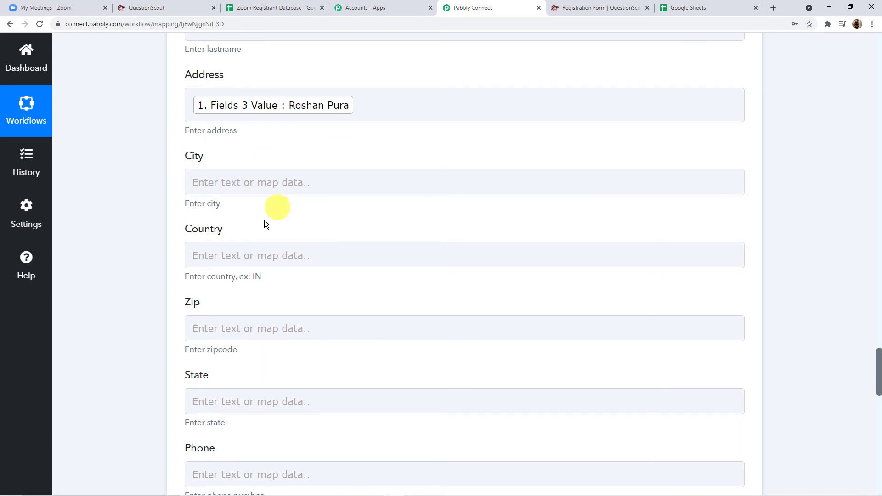
{"action": "scroll", "coordinate": [159, 255], "scroll_direction": "down", "scroll_amount": 2}
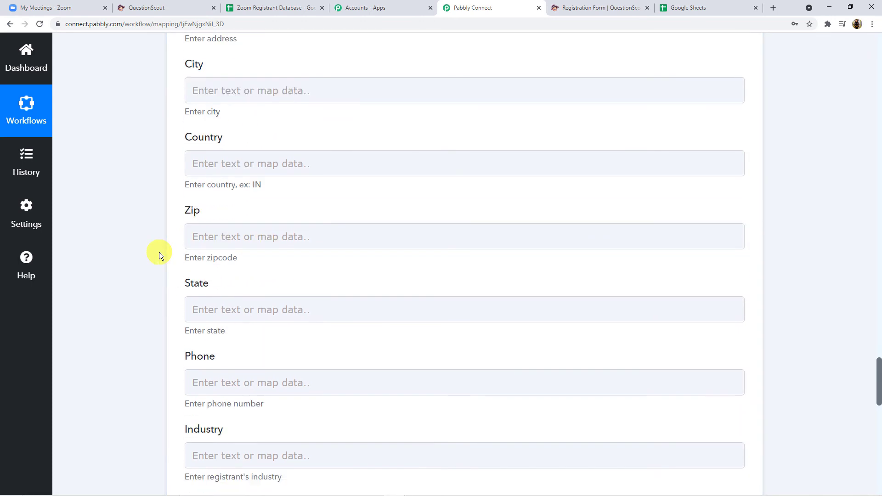
{"action": "scroll", "coordinate": [159, 256], "scroll_direction": "down", "scroll_amount": 2}
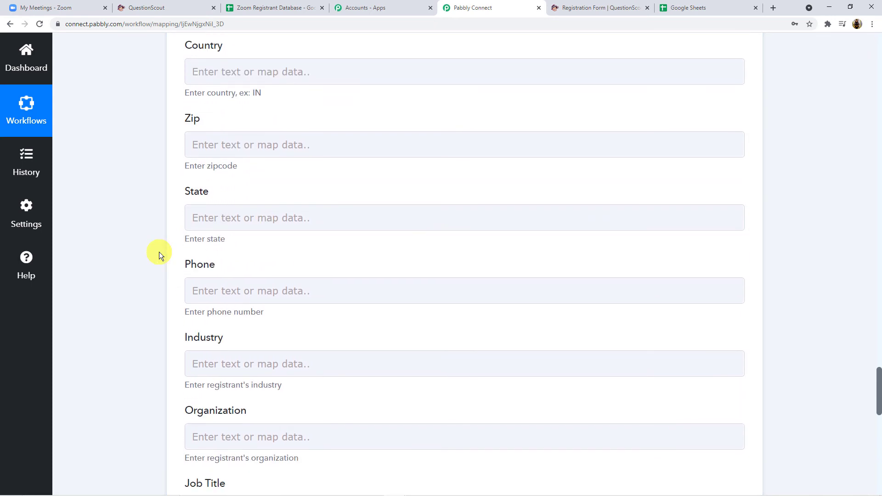
{"action": "left_click", "coordinate": [244, 290]}
{"action": "left_click", "coordinate": [247, 350]}
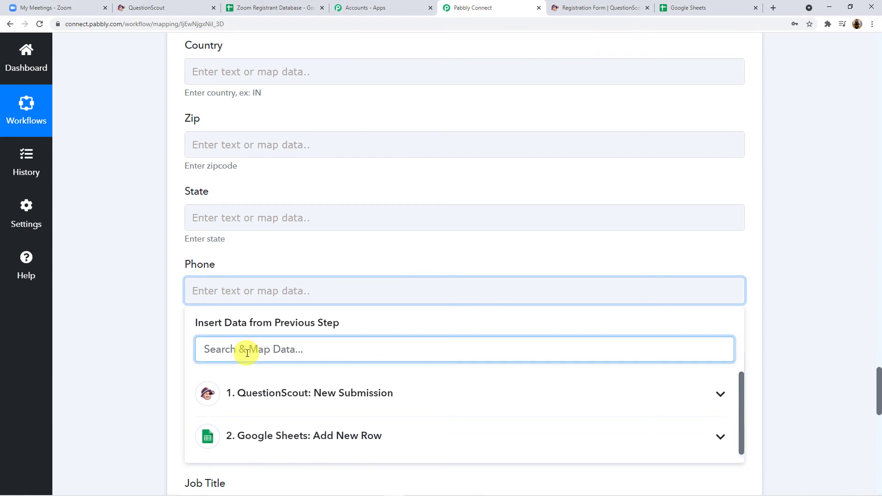
{"action": "type", "text": "7878"}
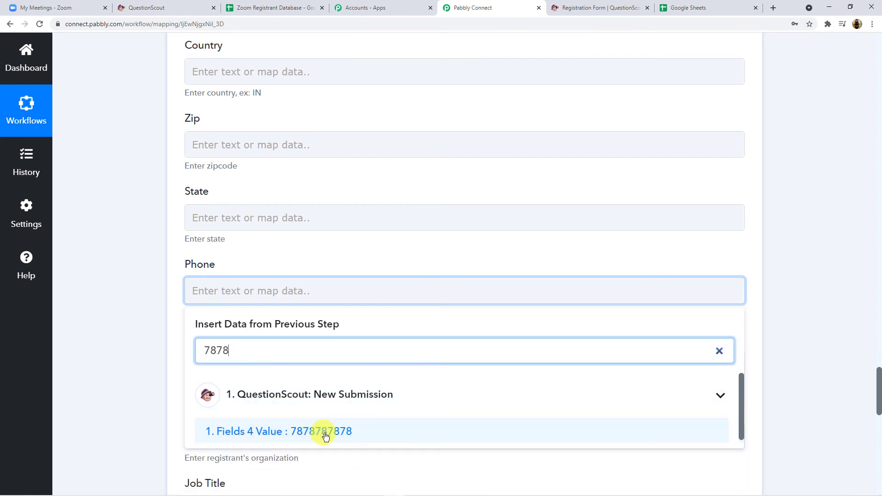
{"action": "left_click", "coordinate": [325, 434]}
{"action": "left_click", "coordinate": [147, 312]}
- Map the Pabbly organization value into the Organization field
{"action": "scroll", "coordinate": [147, 311], "scroll_direction": "down", "scroll_amount": 4}
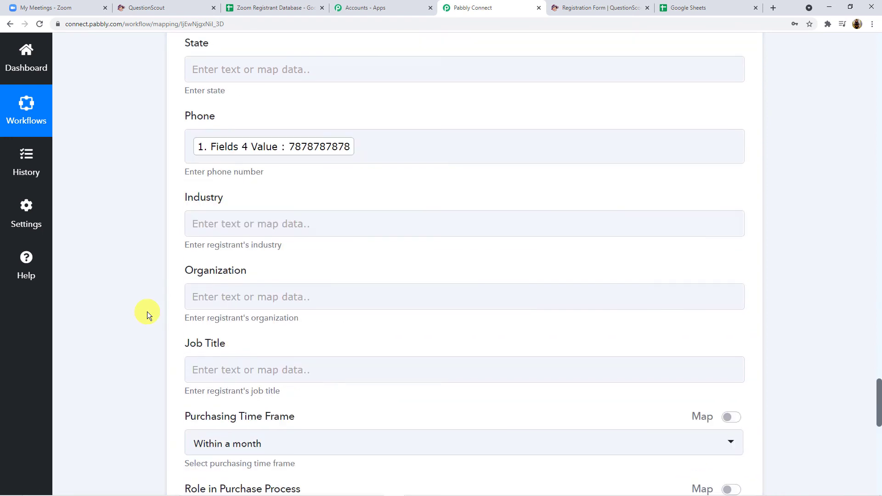
{"action": "left_click", "coordinate": [204, 261]}
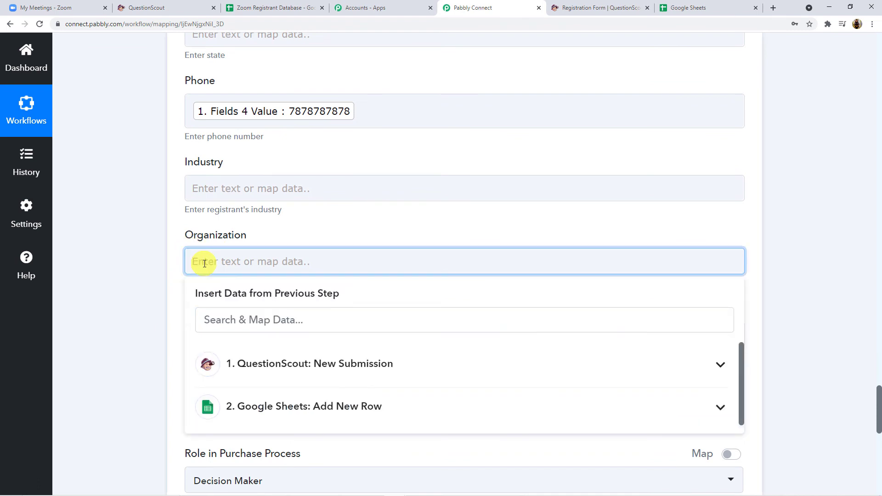
{"action": "left_click", "coordinate": [244, 317]}
{"action": "type", "text": "pab"}
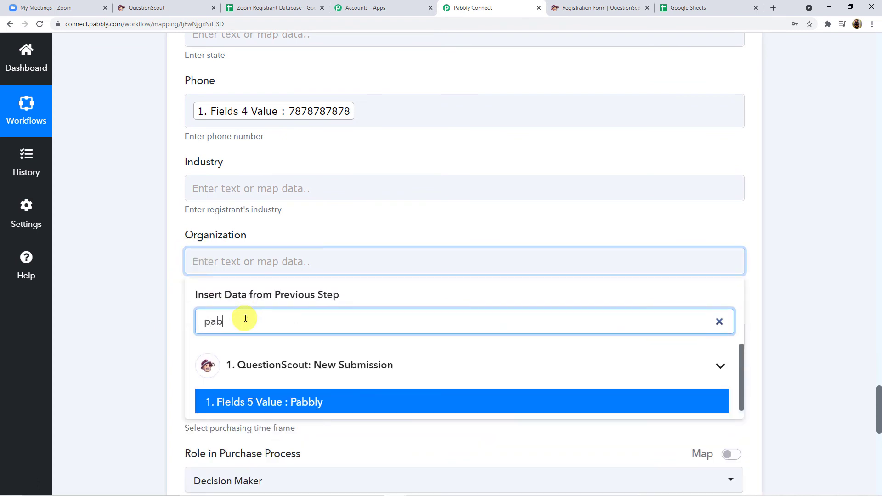
{"action": "type", "text": "bl"}
{"action": "left_click", "coordinate": [267, 402]}
{"action": "left_click", "coordinate": [158, 278]}
- Map Fields 6 Value : Executive Manager into Job Title
{"action": "scroll", "coordinate": [158, 278], "scroll_direction": "down", "scroll_amount": 2}
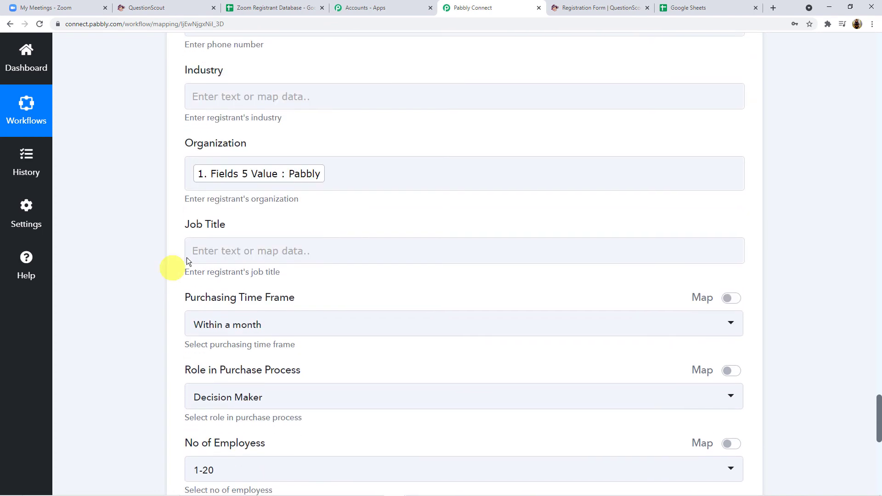
{"action": "left_click", "coordinate": [221, 251]}
{"action": "left_click", "coordinate": [246, 314]}
{"action": "type", "text": "e : E"}
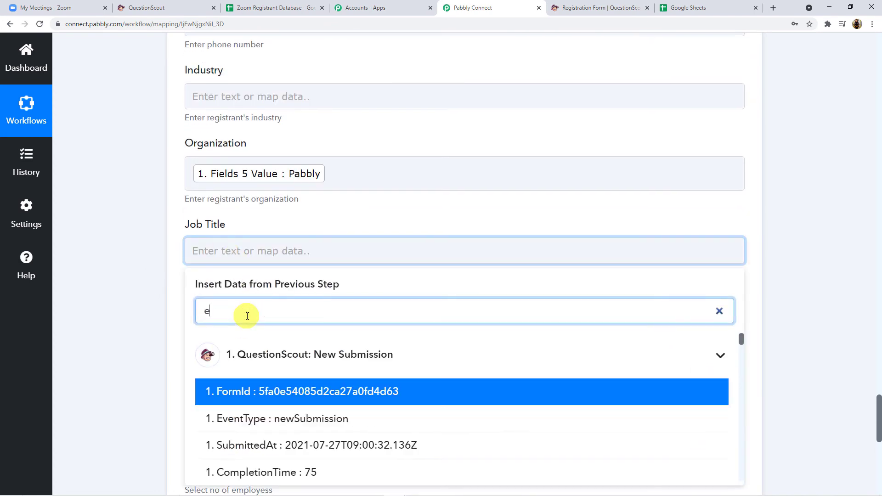
{"action": "type", "text": "x"}
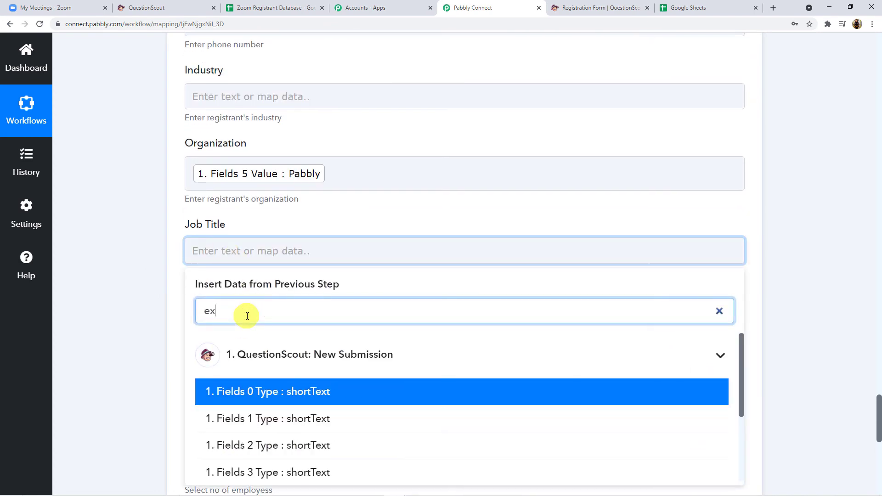
{"action": "type", "text": "ec"}
{"action": "left_click", "coordinate": [298, 390]}
{"action": "left_click", "coordinate": [162, 309]}
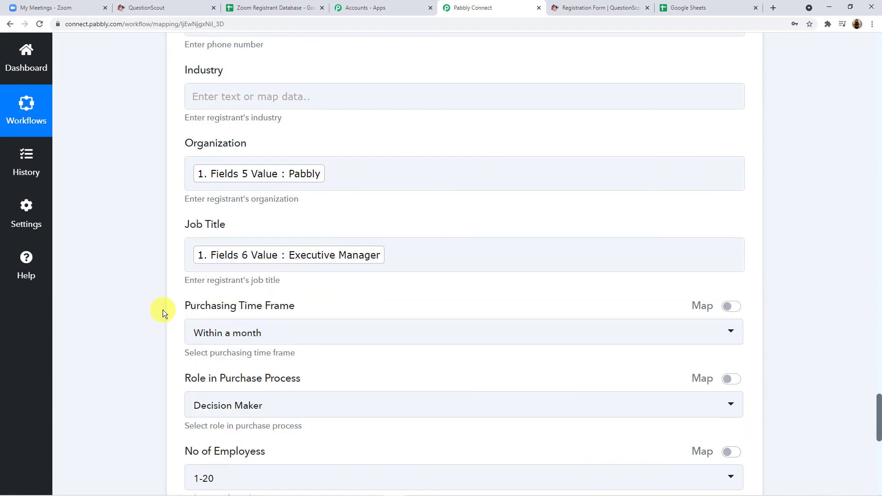
{"action": "scroll", "coordinate": [163, 310], "scroll_direction": "down", "scroll_amount": 2}
{"action": "scroll", "coordinate": [163, 309], "scroll_direction": "down", "scroll_amount": 2}
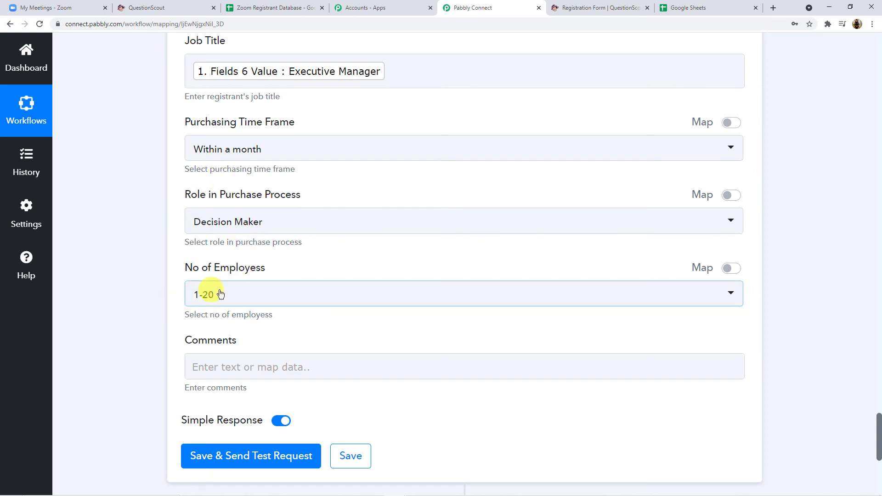
{"action": "scroll", "coordinate": [154, 305], "scroll_direction": "down", "scroll_amount": 2}
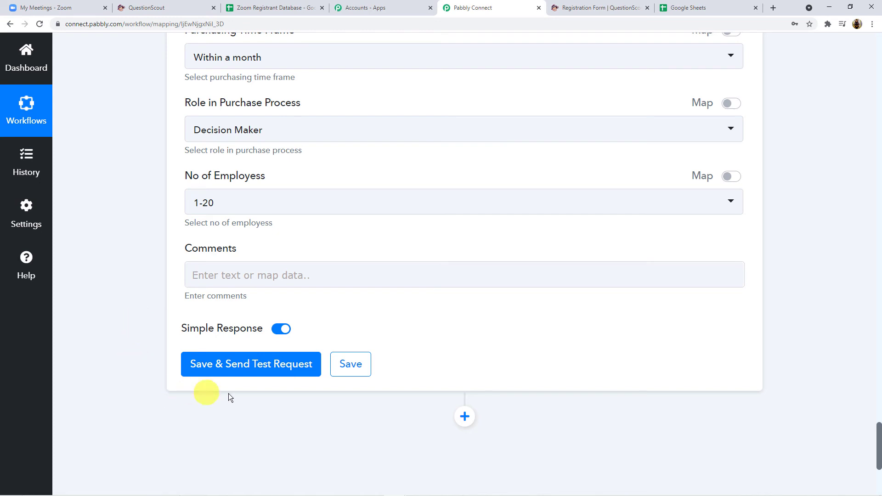
- Save and send a test request, then review the registrant ID, topic and join URL returned
{"action": "left_click", "coordinate": [267, 369]}
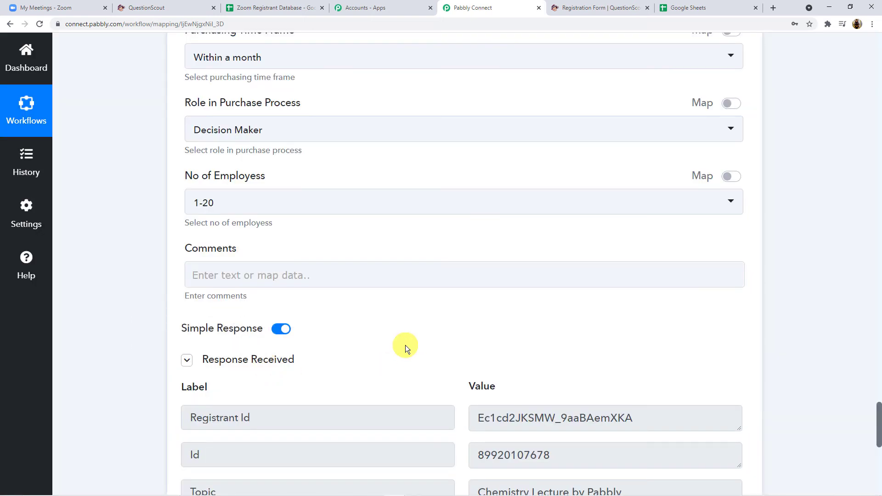
{"action": "scroll", "coordinate": [473, 346], "scroll_direction": "down", "scroll_amount": 4}
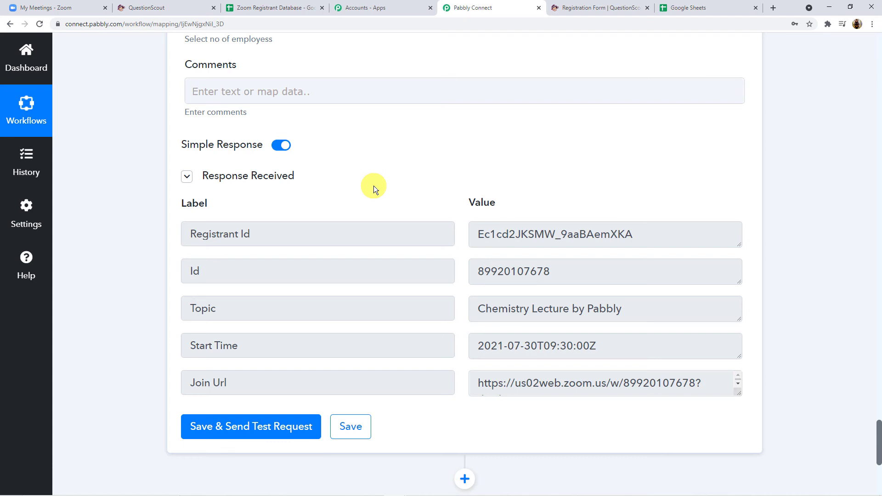
- Reload Zoom's meetings, open Chemistry Lecture by Pabbly, and check its single registrant
{"action": "left_click", "coordinate": [46, 9]}
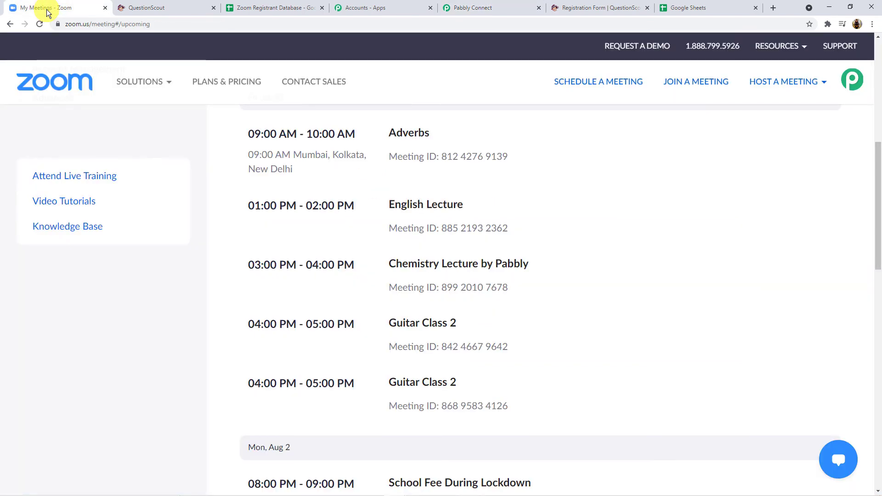
{"action": "left_click", "coordinate": [40, 24]}
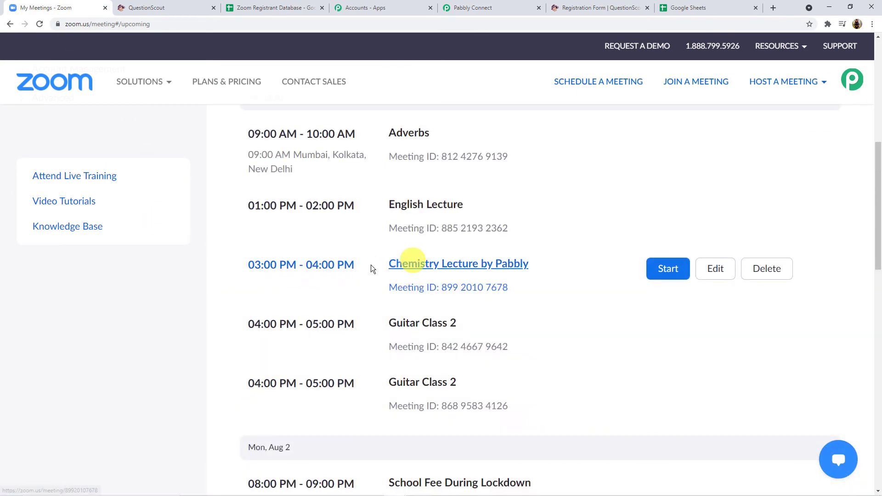
{"action": "left_click", "coordinate": [446, 272]}
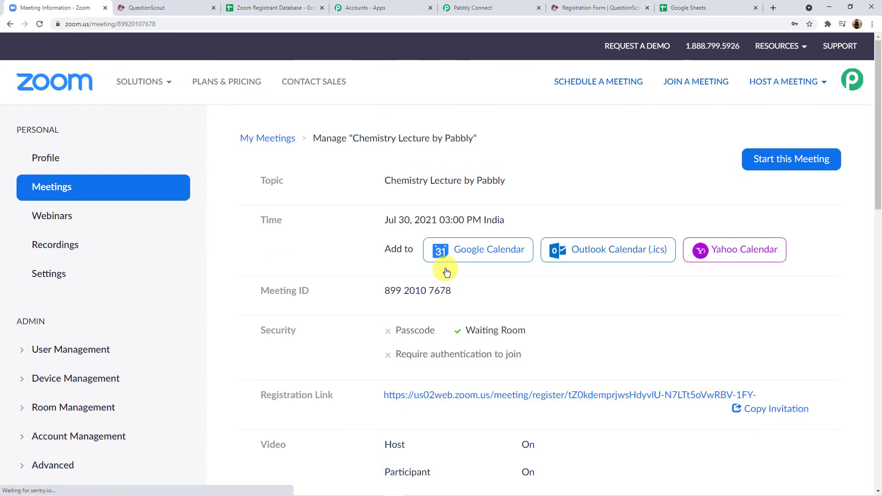
{"action": "scroll", "coordinate": [601, 297], "scroll_direction": "down", "scroll_amount": 5}
{"action": "scroll", "coordinate": [601, 296], "scroll_direction": "down", "scroll_amount": 2}
{"action": "scroll", "coordinate": [601, 297], "scroll_direction": "down", "scroll_amount": 2}
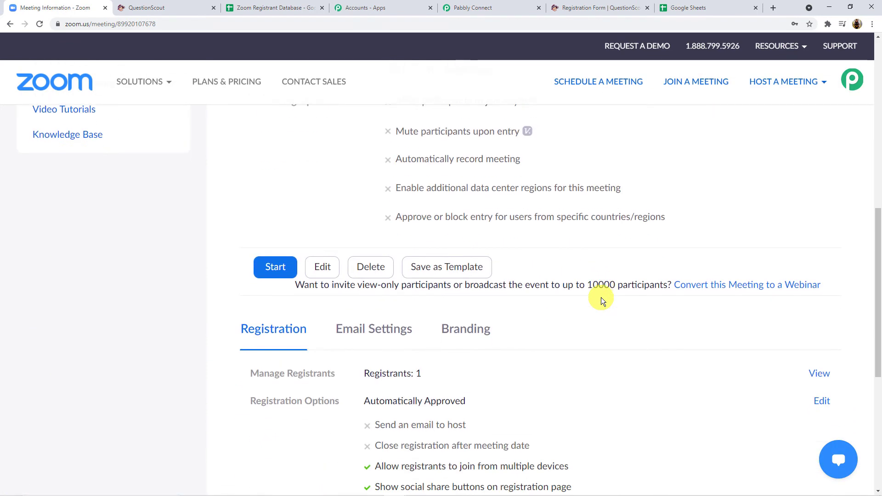
{"action": "scroll", "coordinate": [600, 298], "scroll_direction": "down", "scroll_amount": 2}
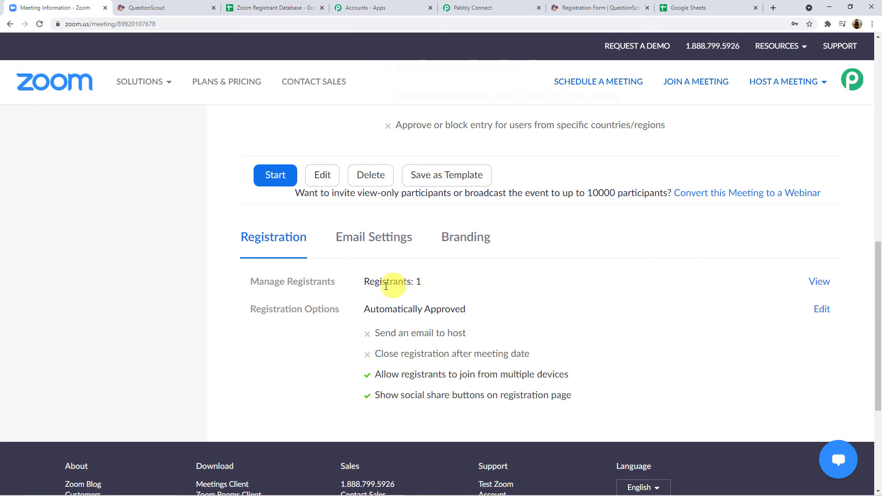
{"action": "left_click", "coordinate": [823, 288]}
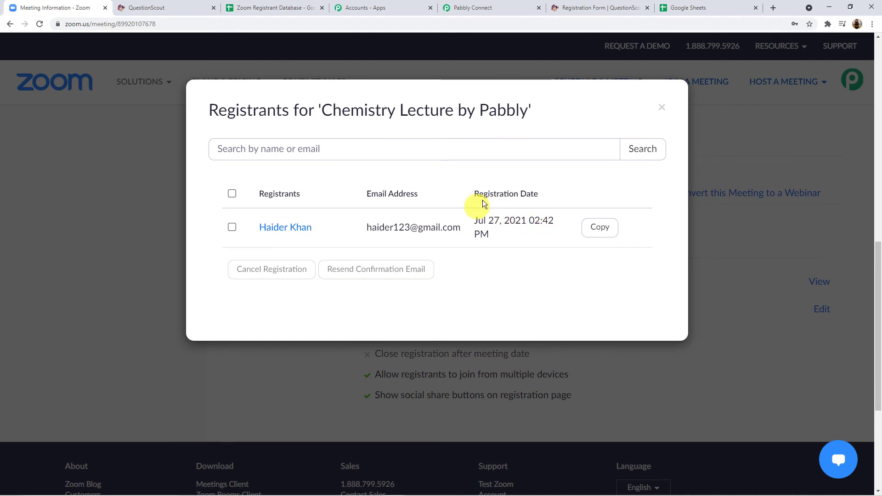
{"action": "left_click", "coordinate": [662, 108]}
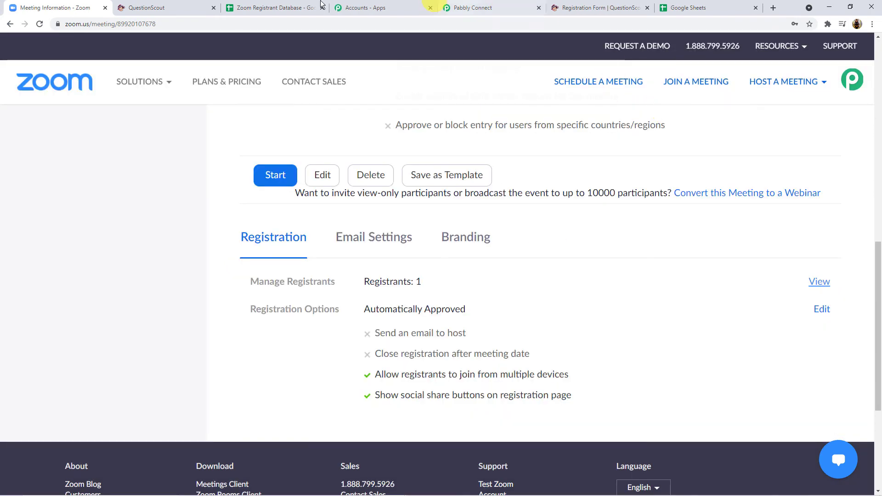
- Compare row 2 of the Zoom Registrant Database sheet with the submitted registration form
{"action": "left_click", "coordinate": [274, 8]}
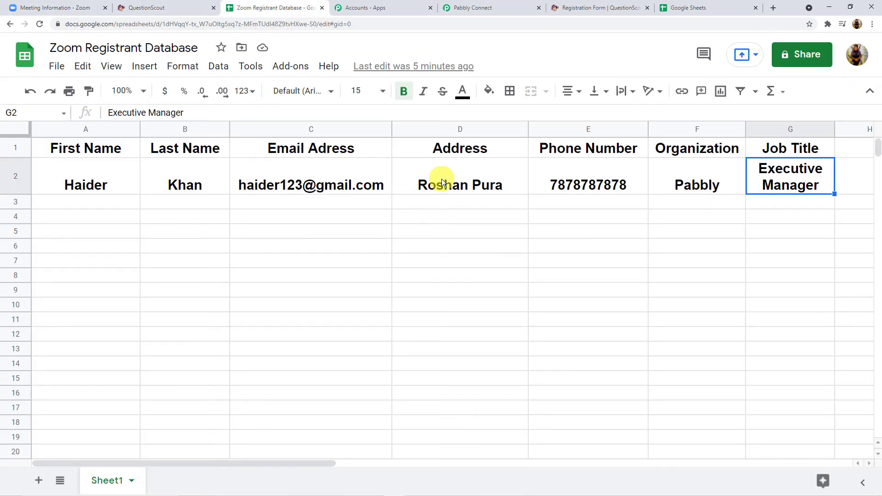
{"action": "left_click", "coordinate": [166, 5]}
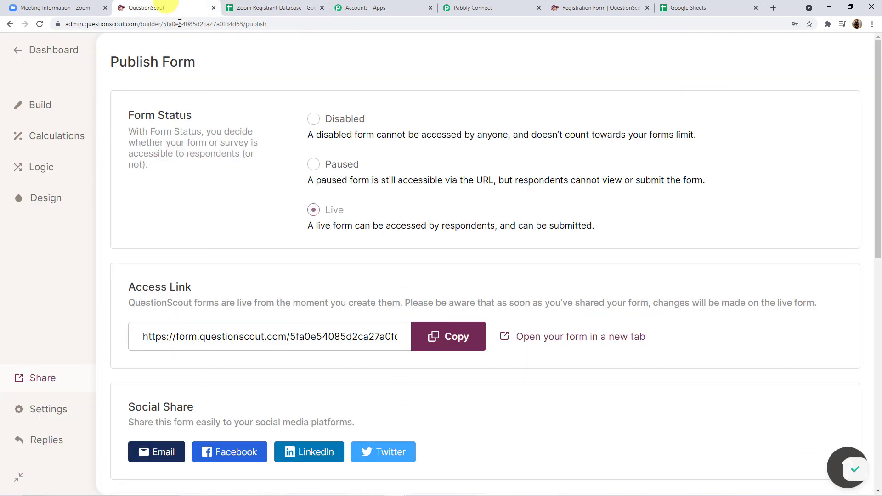
{"action": "left_click", "coordinate": [576, 10]}
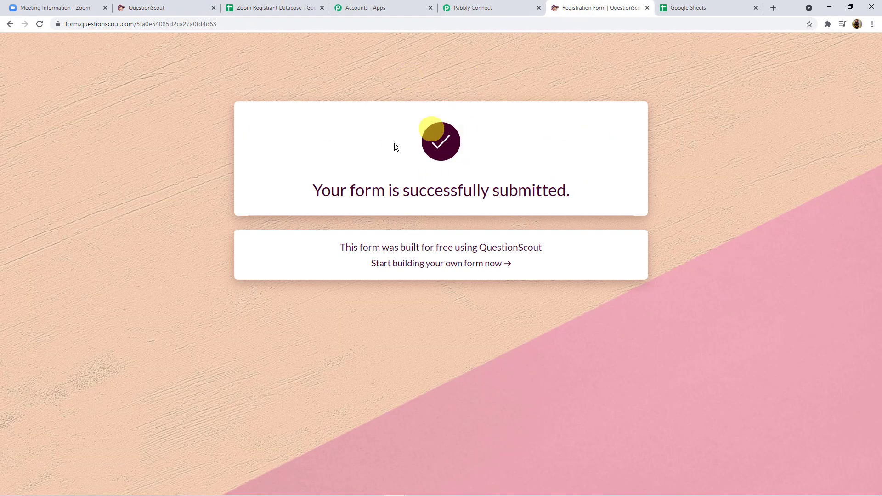
{"action": "left_click", "coordinate": [281, 6]}
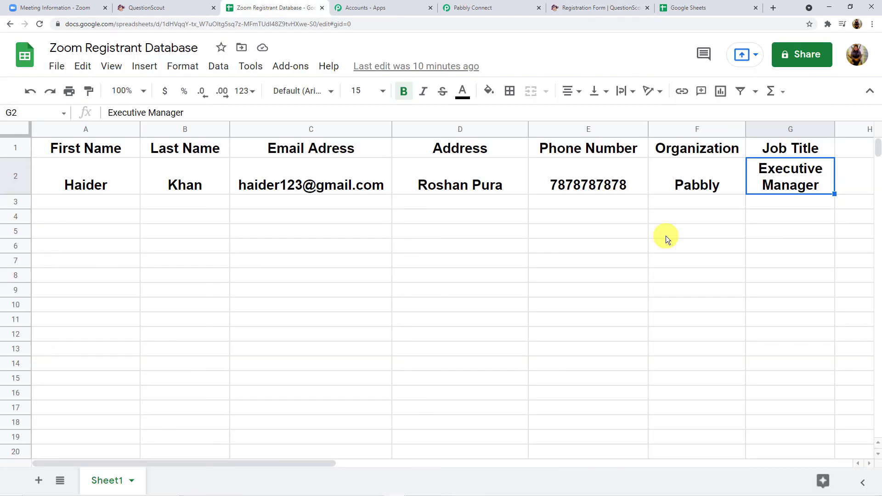
{"action": "left_click", "coordinate": [616, 7]}
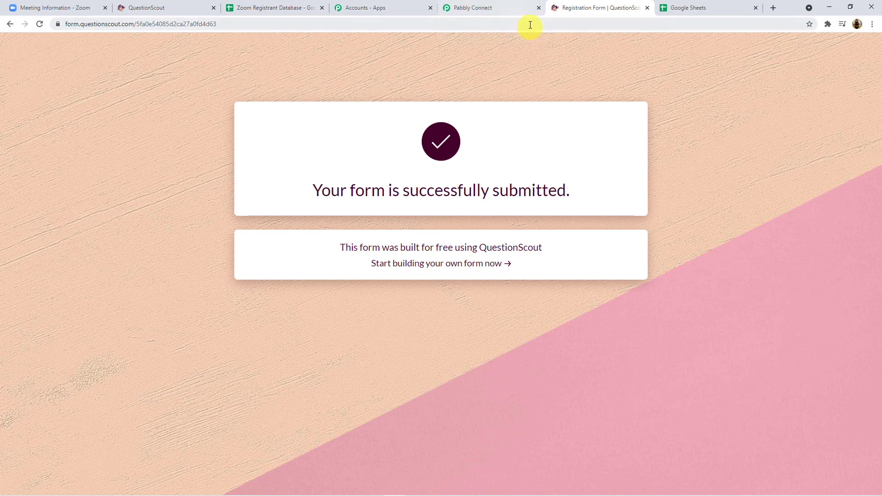
{"action": "left_click", "coordinate": [293, 8]}
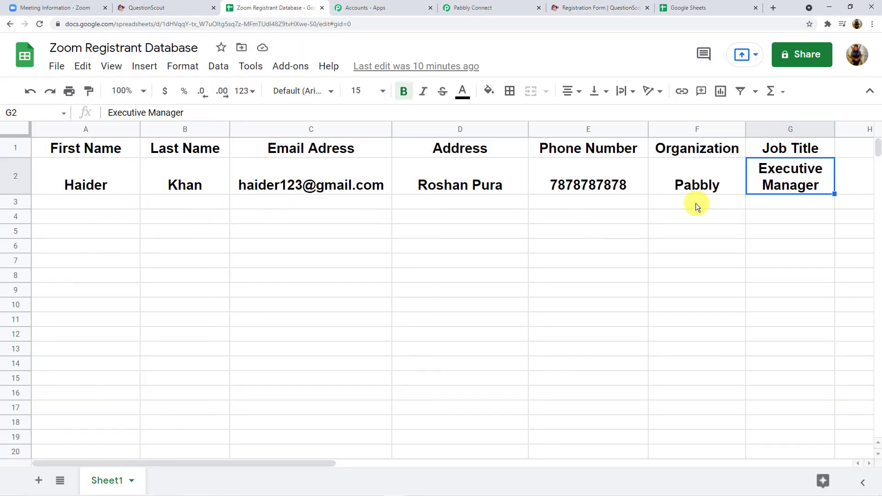
{"action": "left_click", "coordinate": [51, 8]}
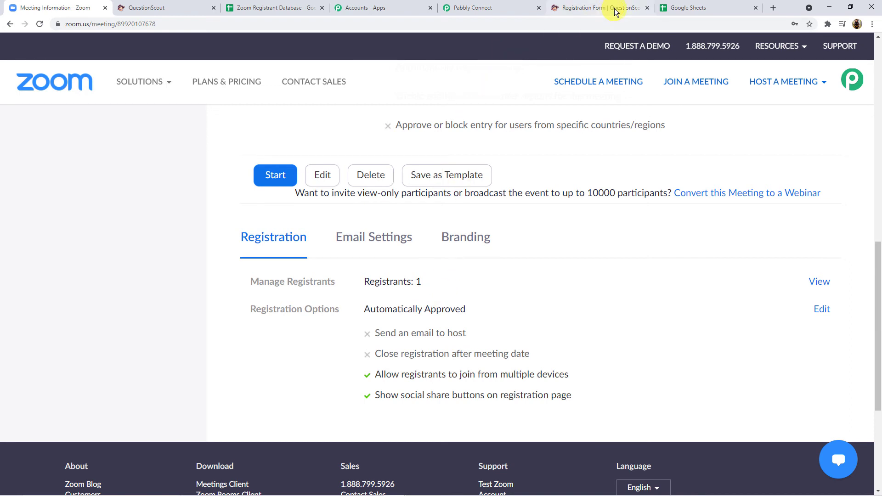
- Return to the Pabbly Connect workflow and save it, dismissing the confirmation
{"action": "left_click", "coordinate": [483, 7]}
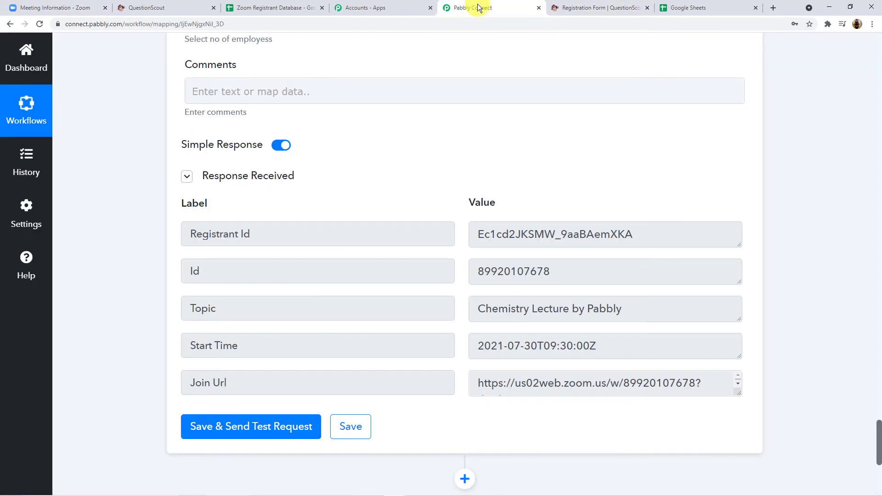
{"action": "scroll", "coordinate": [461, 246], "scroll_direction": "up", "scroll_amount": 2}
{"action": "scroll", "coordinate": [461, 247], "scroll_direction": "up", "scroll_amount": 7}
{"action": "scroll", "coordinate": [461, 246], "scroll_direction": "down", "scroll_amount": 12}
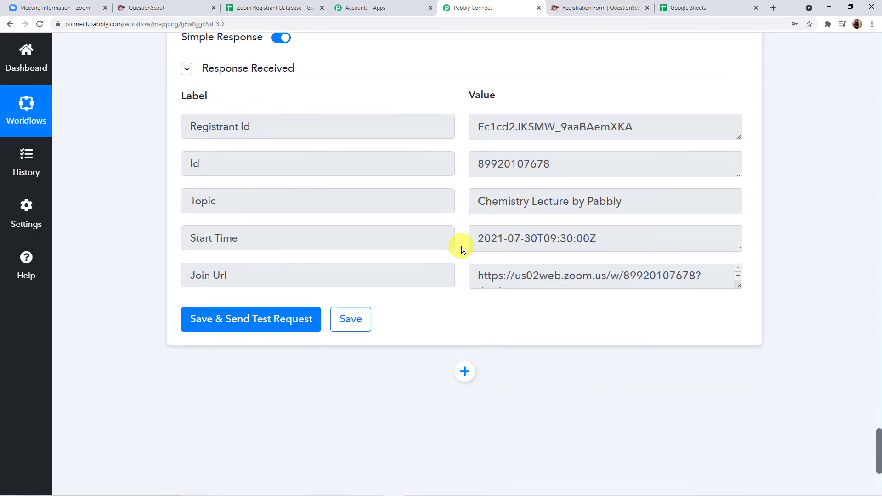
{"action": "scroll", "coordinate": [461, 247], "scroll_direction": "down", "scroll_amount": 4}
{"action": "left_click", "coordinate": [350, 127]}
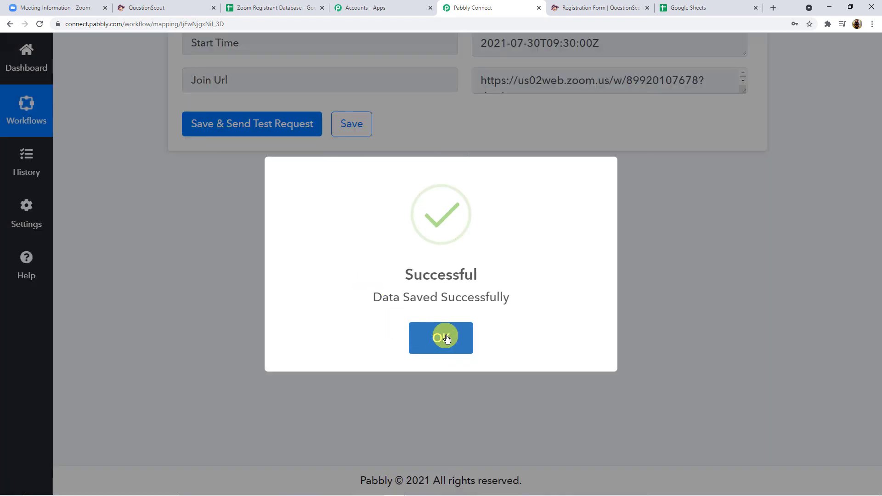
{"action": "left_click", "coordinate": [446, 339]}
- Collapse the Zoom Add Meeting Registrant step
{"action": "scroll", "coordinate": [415, 294], "scroll_direction": "up", "scroll_amount": 10}
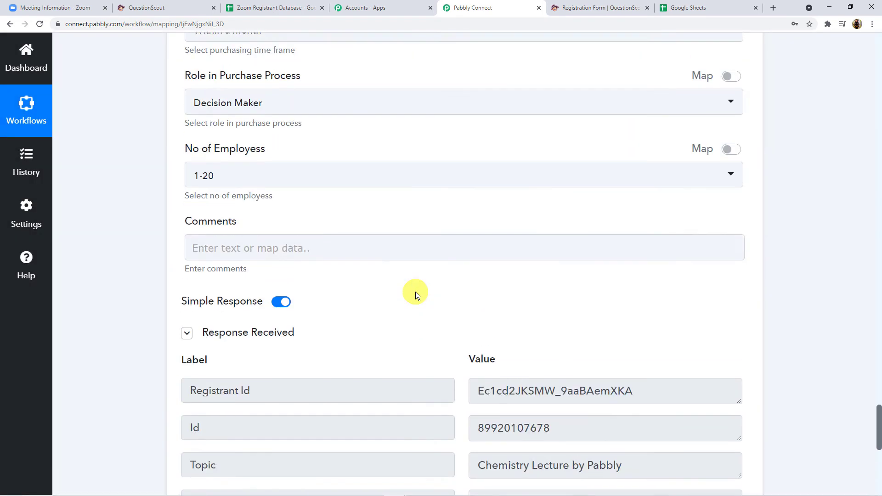
{"action": "scroll", "coordinate": [415, 294], "scroll_direction": "up", "scroll_amount": 8}
{"action": "scroll", "coordinate": [415, 294], "scroll_direction": "up", "scroll_amount": 8}
{"action": "scroll", "coordinate": [415, 294], "scroll_direction": "up", "scroll_amount": 6}
{"action": "scroll", "coordinate": [414, 291], "scroll_direction": "up", "scroll_amount": 8}
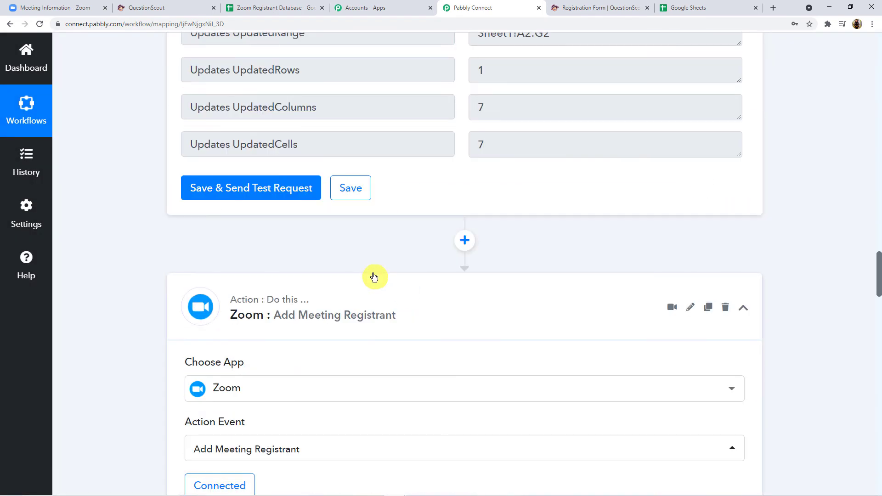
{"action": "left_click", "coordinate": [374, 305]}
- Collapse the QuestionScout trigger step and review the full three-step chain
{"action": "scroll", "coordinate": [442, 340], "scroll_direction": "up", "scroll_amount": 2}
{"action": "scroll", "coordinate": [442, 341], "scroll_direction": "up", "scroll_amount": 10}
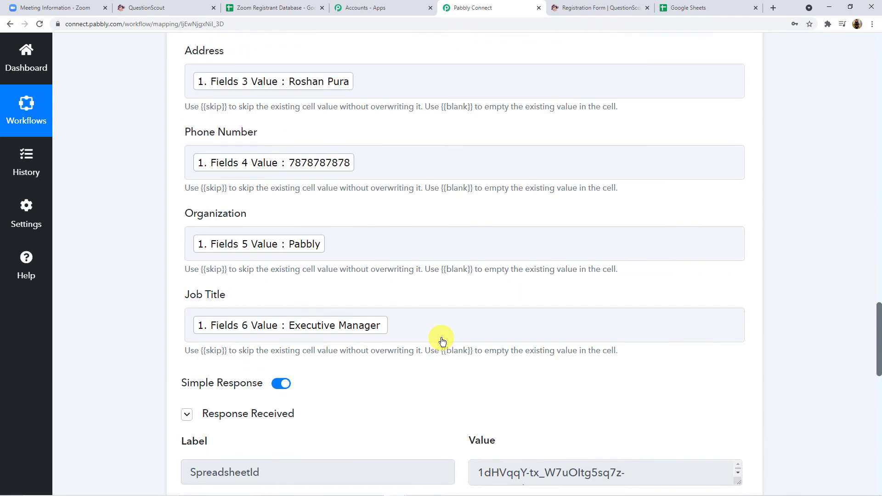
{"action": "scroll", "coordinate": [442, 341], "scroll_direction": "up", "scroll_amount": 8}
{"action": "scroll", "coordinate": [442, 341], "scroll_direction": "up", "scroll_amount": 6}
{"action": "scroll", "coordinate": [432, 317], "scroll_direction": "up", "scroll_amount": 2}
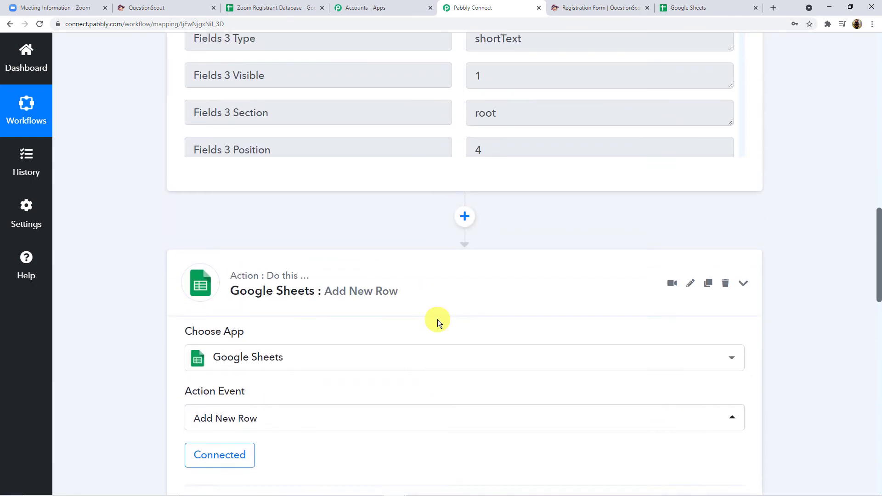
{"action": "scroll", "coordinate": [437, 319], "scroll_direction": "up", "scroll_amount": 10}
{"action": "scroll", "coordinate": [437, 319], "scroll_direction": "up", "scroll_amount": 6}
{"action": "scroll", "coordinate": [437, 319], "scroll_direction": "up", "scroll_amount": 1}
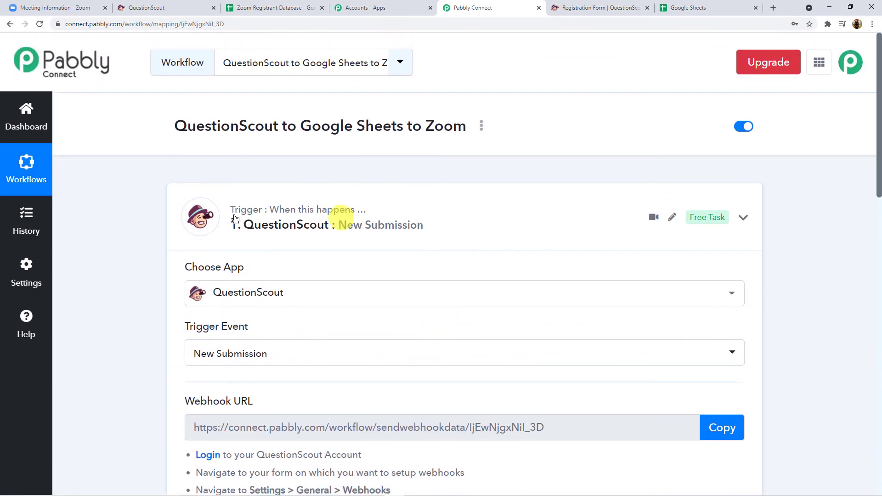
{"action": "left_click", "coordinate": [296, 223]}
{"action": "scroll", "coordinate": [320, 251], "scroll_direction": "down", "scroll_amount": 2}
{"action": "scroll", "coordinate": [320, 253], "scroll_direction": "up", "scroll_amount": 2}
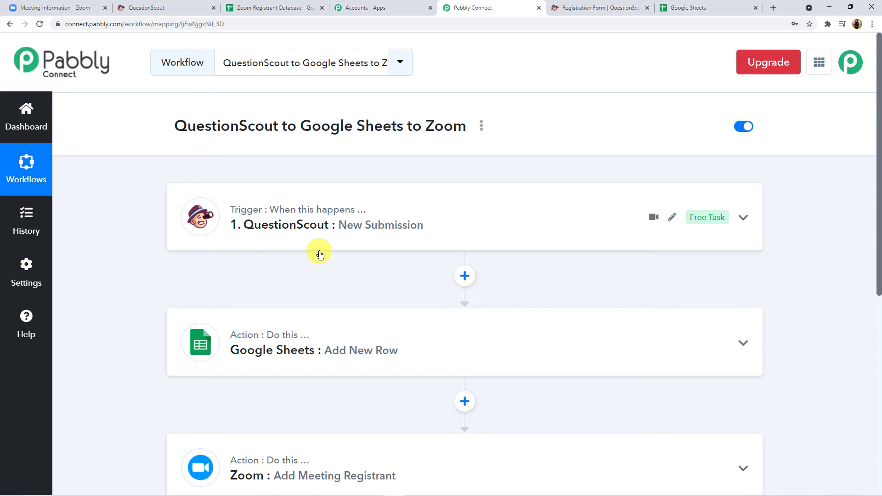
{"action": "scroll", "coordinate": [319, 251], "scroll_direction": "down", "scroll_amount": 4}
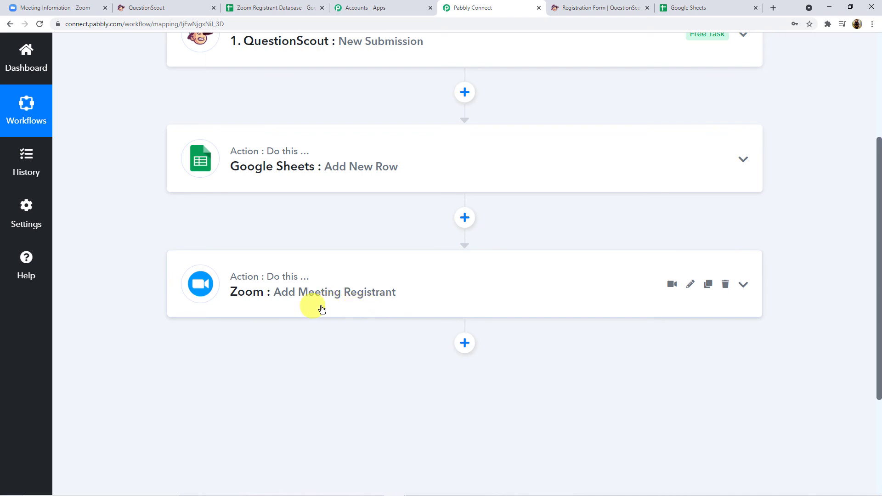
{"action": "scroll", "coordinate": [311, 312], "scroll_direction": "up", "scroll_amount": 4}
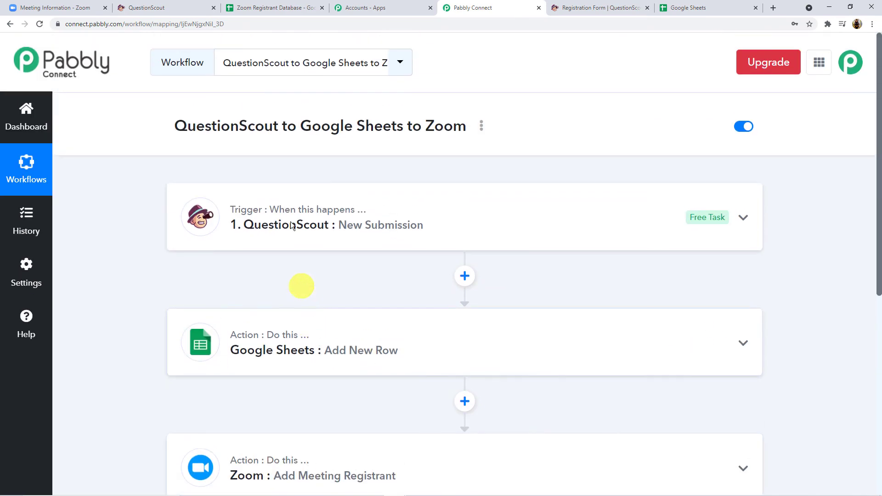
- Copy the form's Access Link, close the old form tab and load the link in a new tab
{"action": "left_click", "coordinate": [154, 9]}
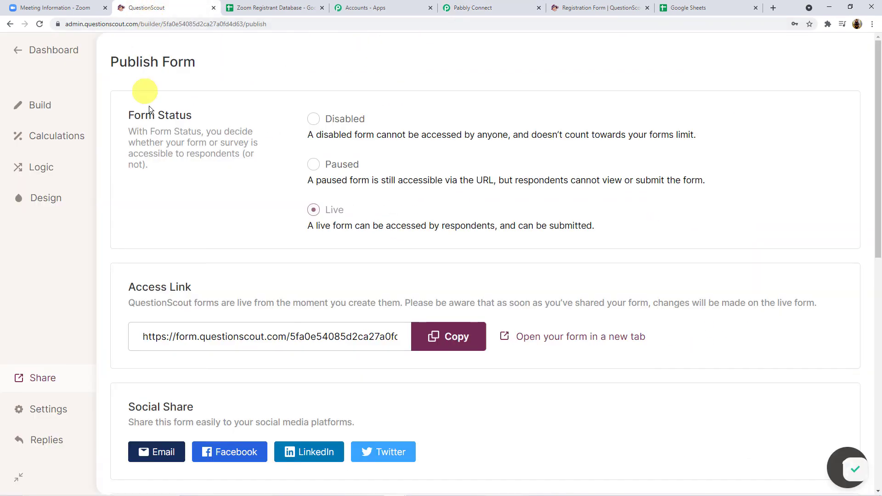
{"action": "left_click", "coordinate": [457, 341]}
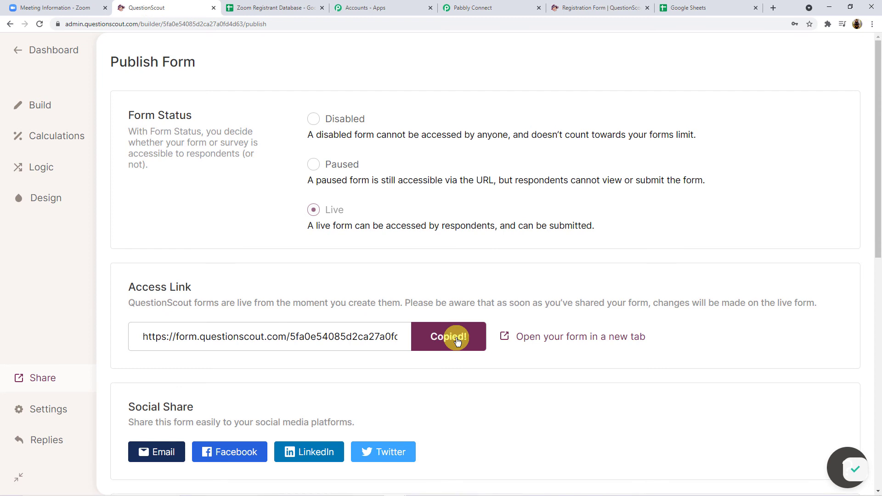
{"action": "left_click", "coordinate": [647, 8]}
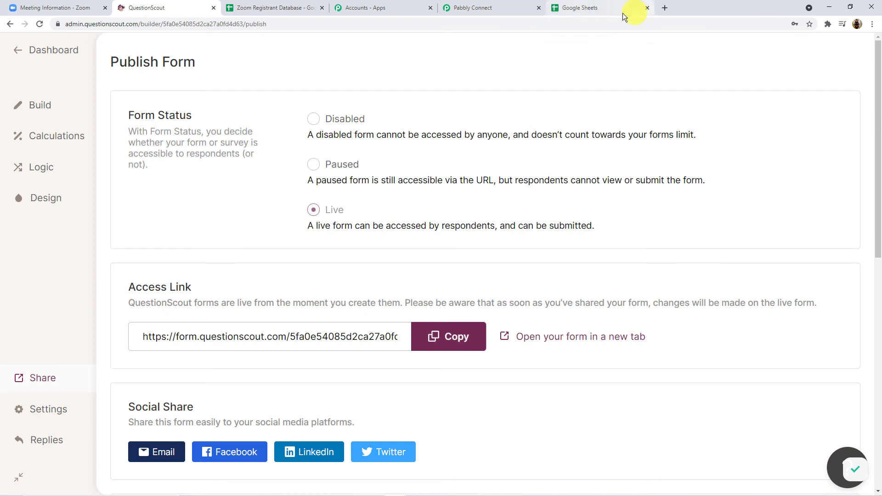
{"action": "left_click", "coordinate": [666, 8]}
{"action": "key", "text": "ctrl+v"}
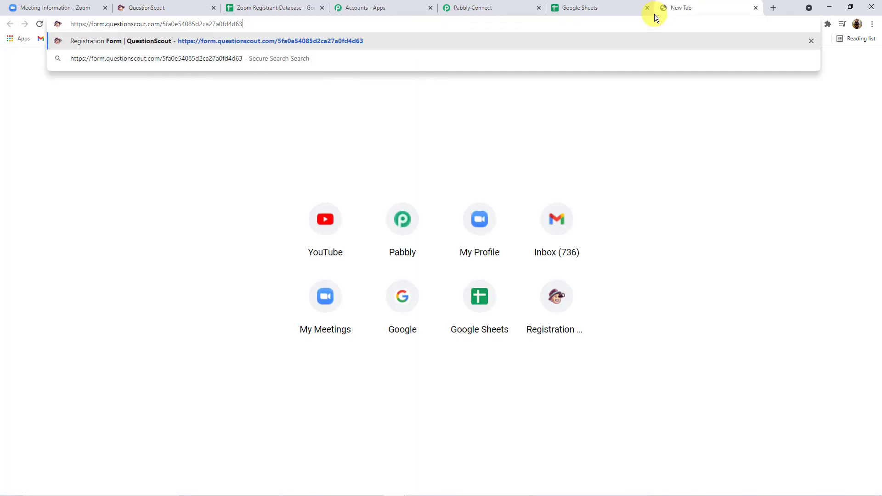
{"action": "key", "text": "Return"}
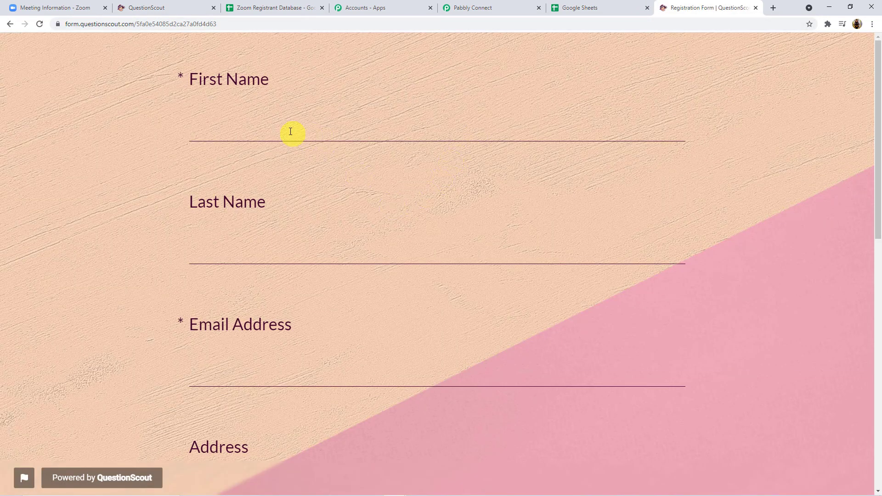
- Enter the test registrant's name, e-mail address and postal address in the form
{"action": "left_click", "coordinate": [279, 128]}
{"action": "key", "text": "Tab"}
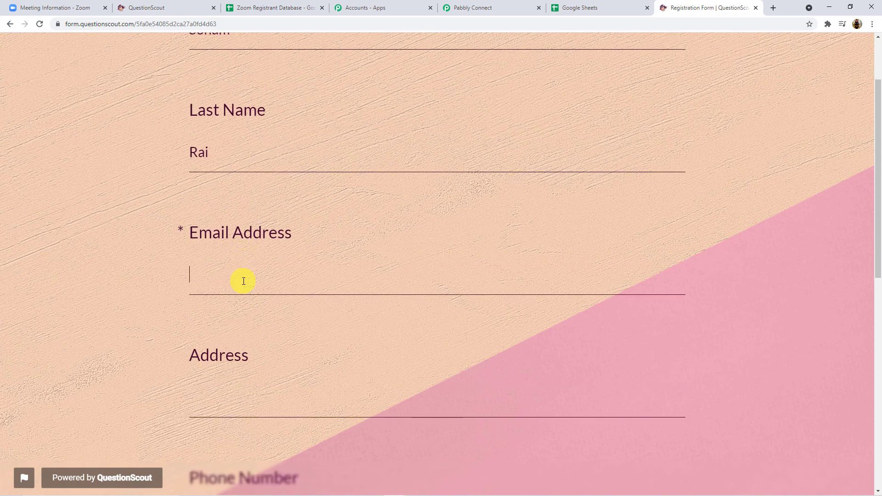
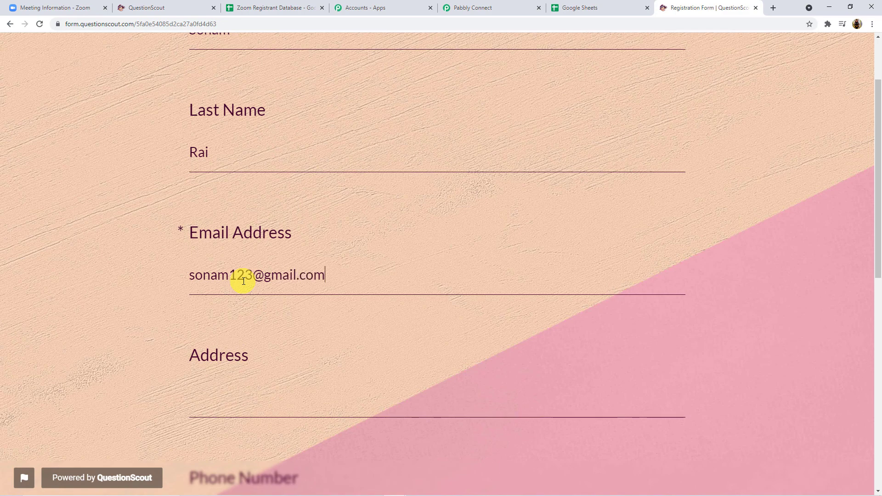
{"action": "scroll", "coordinate": [244, 281], "scroll_direction": "down", "scroll_amount": 4}
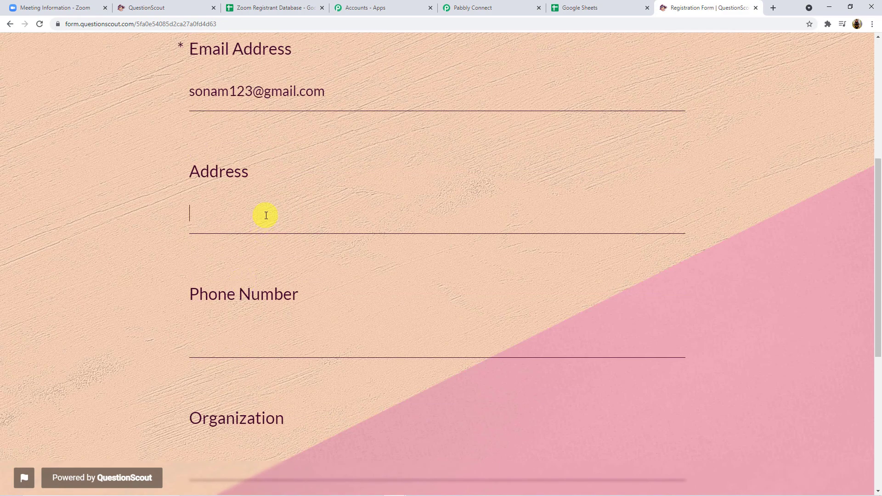
{"action": "type", "text": "os"}
{"action": "type", "text": "hanga"}
{"action": "type", "text": "bad"}
- Add the phone number, organization Pabbly and job title Head of Department, then submit
{"action": "scroll", "coordinate": [265, 213], "scroll_direction": "down", "scroll_amount": 2}
{"action": "left_click", "coordinate": [258, 249]}
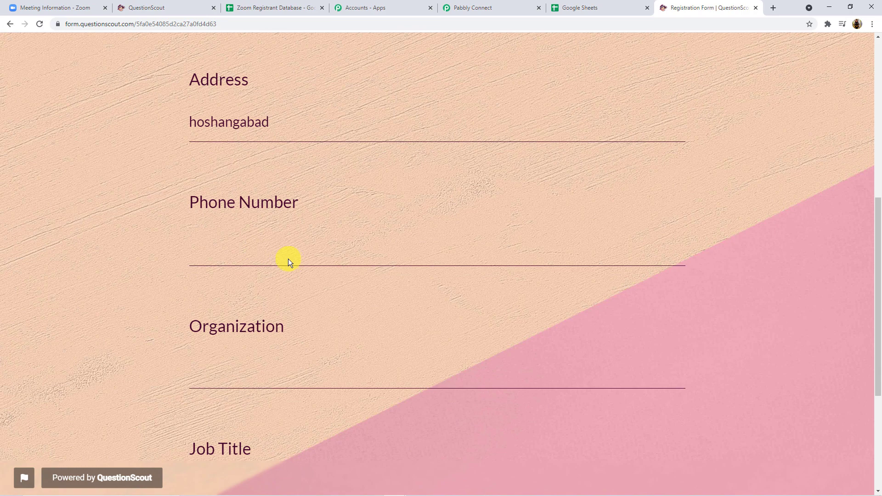
{"action": "type", "text": "4545454"}
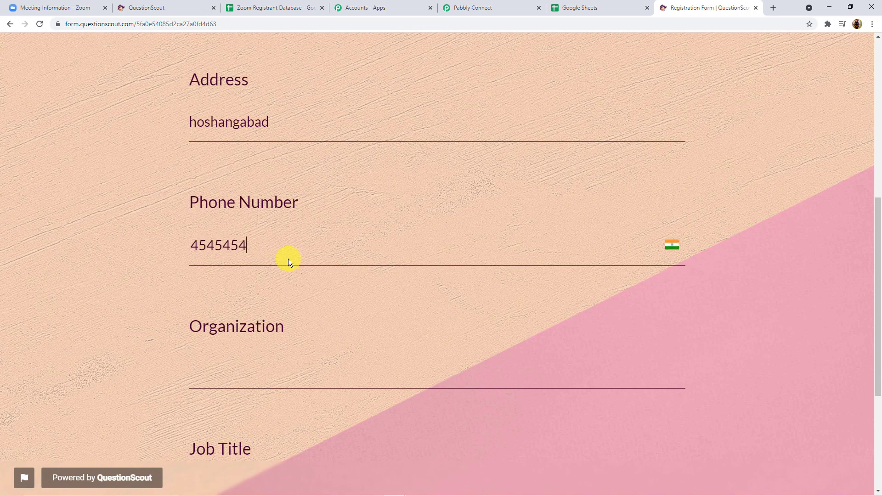
{"action": "type", "text": "545"}
{"action": "scroll", "coordinate": [310, 172], "scroll_direction": "down", "scroll_amount": 2}
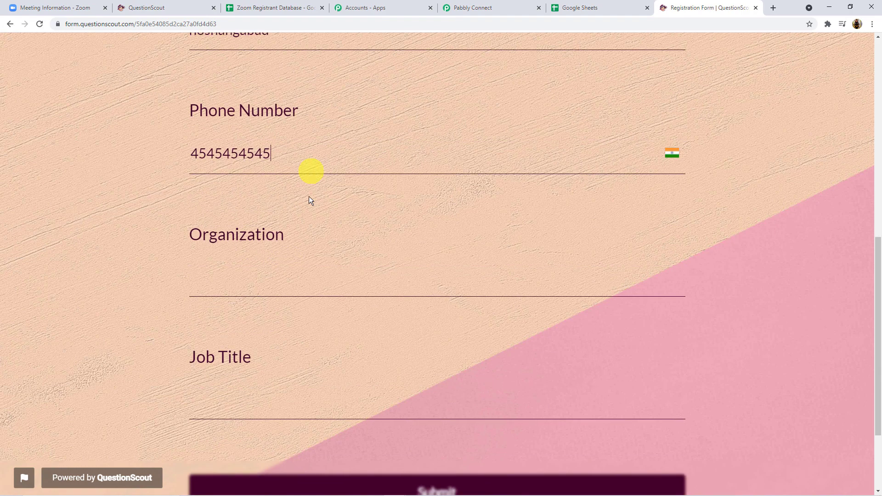
{"action": "left_click", "coordinate": [239, 285]}
{"action": "type", "text": "Pabb"}
{"action": "type", "text": "ly"}
{"action": "scroll", "coordinate": [239, 285], "scroll_direction": "down", "scroll_amount": 3}
{"action": "left_click", "coordinate": [247, 282]}
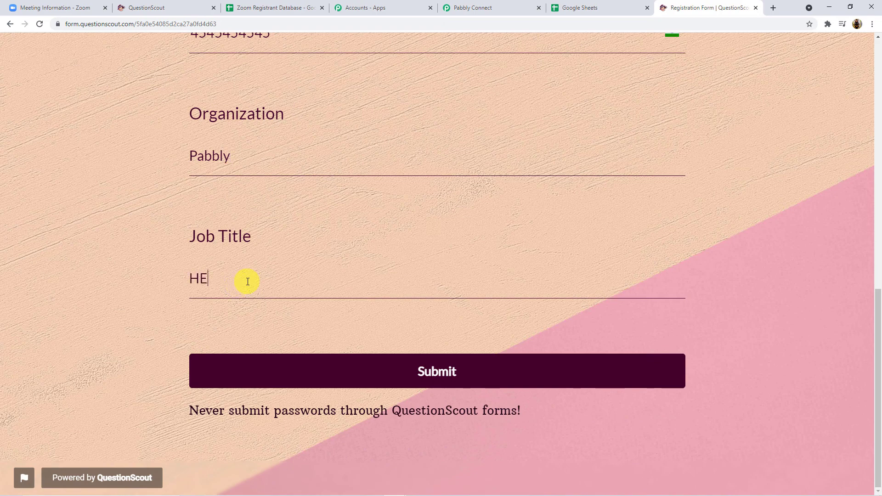
{"action": "key", "text": "BackSpace"}
{"action": "type", "text": "ead "}
{"action": "type", "text": "of Depar"}
{"action": "type", "text": "tment"}
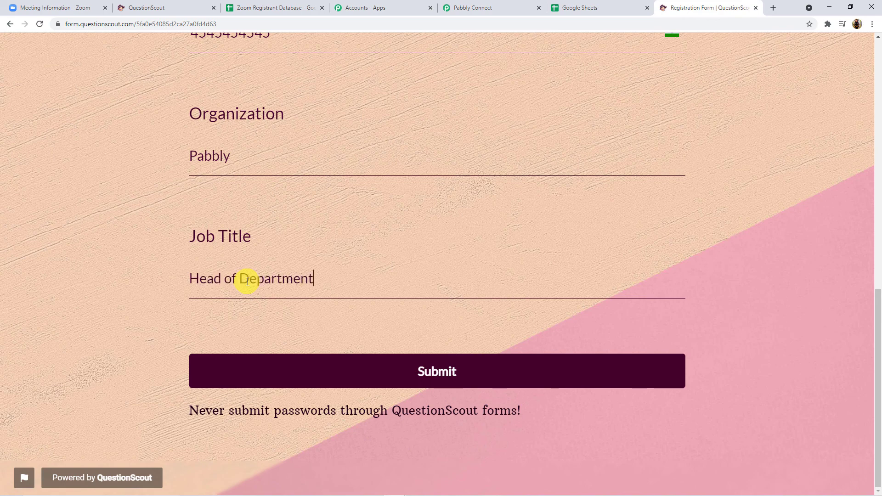
{"action": "left_click", "coordinate": [479, 370]}
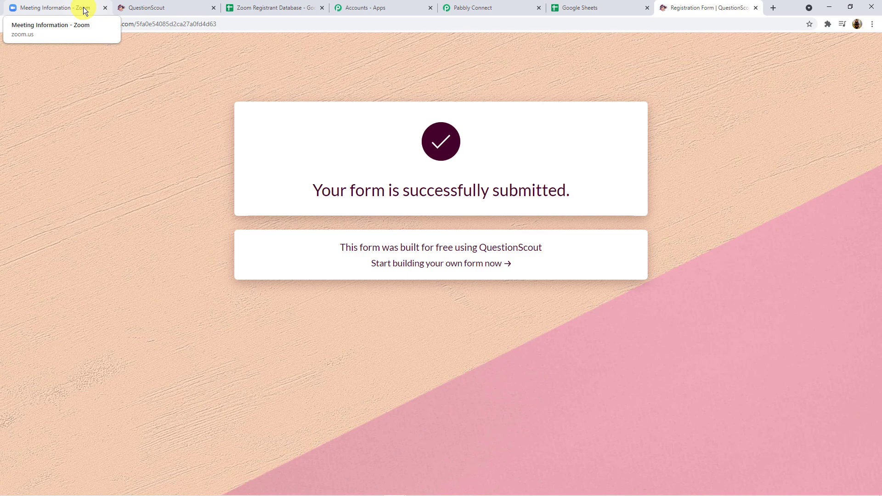
- Switch to the Zoom Registrant Database sheet to see the new submission in row 3
{"action": "left_click", "coordinate": [274, 11]}
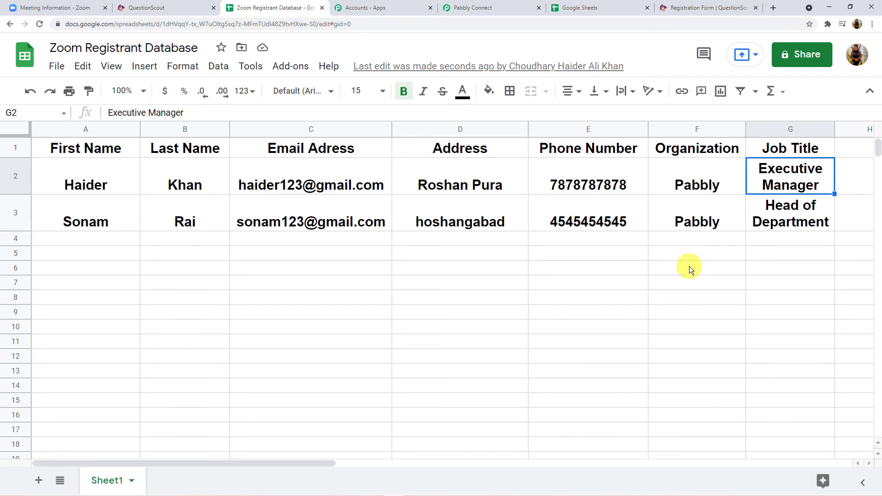
- Reload the Chemistry Lecture by Pabbly meeting, confirm 2 registrants, then return to QuestionScout
{"action": "left_click", "coordinate": [74, 9]}
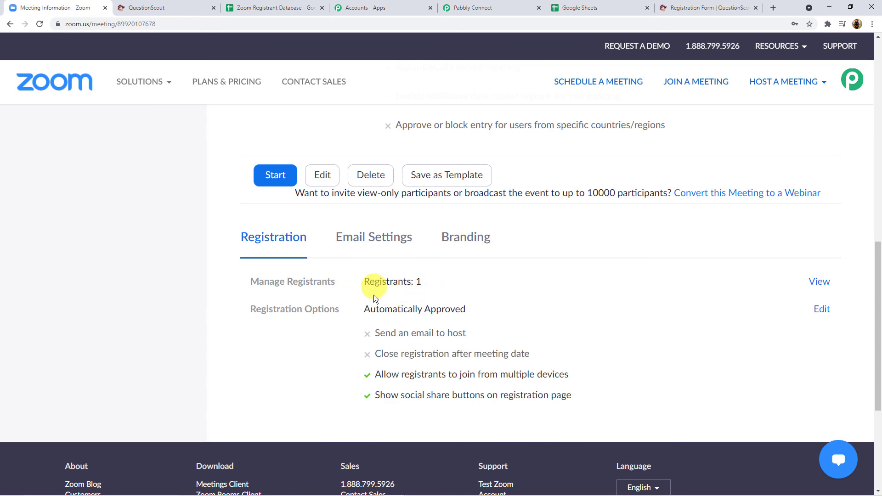
{"action": "left_click", "coordinate": [40, 24]}
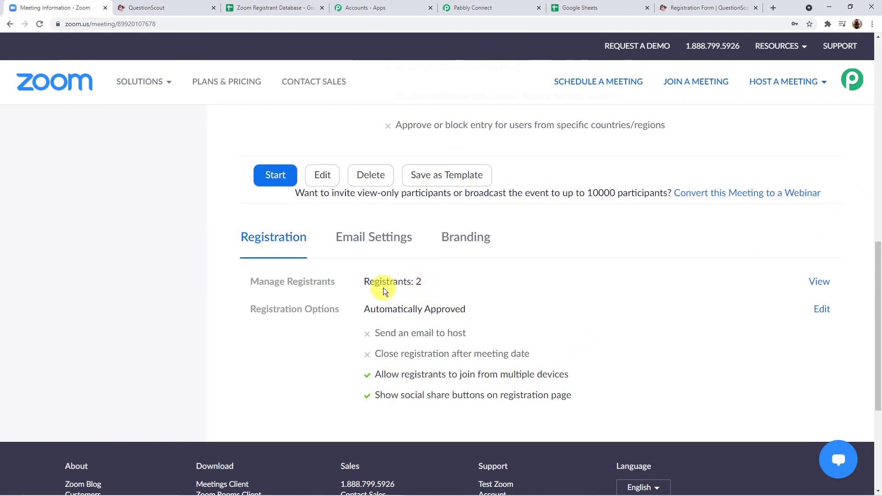
{"action": "left_click", "coordinate": [811, 281]}
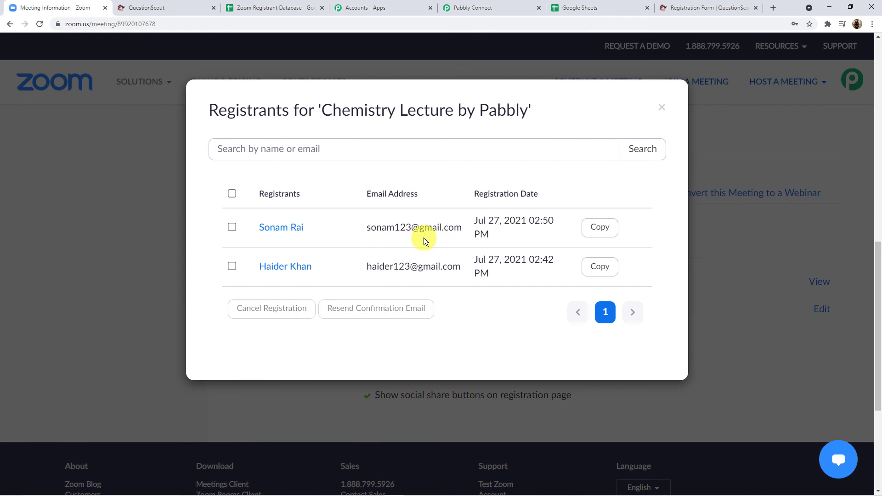
{"action": "left_click", "coordinate": [661, 106]}
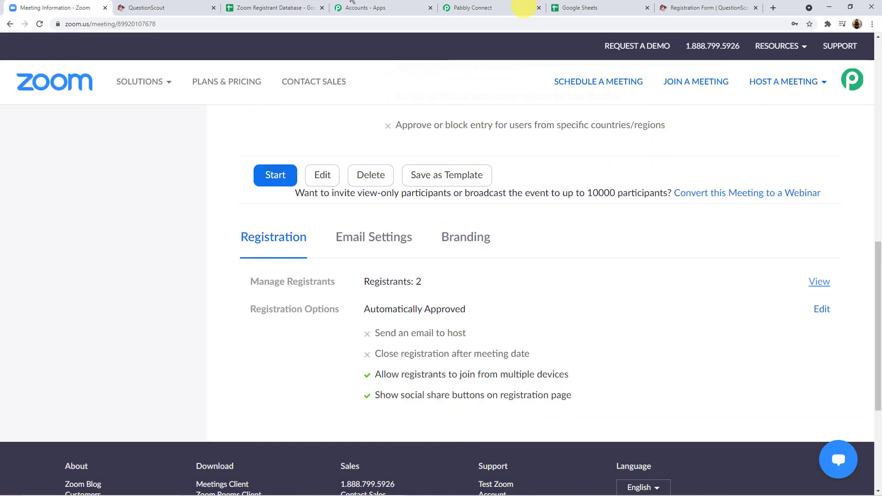
{"action": "left_click", "coordinate": [170, 8]}
- Copy the form's access link again and load the live form in a new tab
{"action": "left_click", "coordinate": [466, 352]}
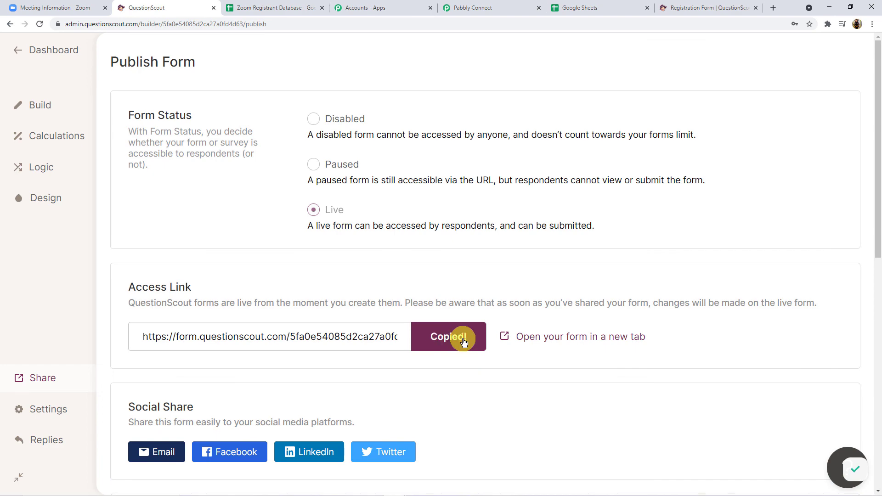
{"action": "left_click", "coordinate": [756, 8]}
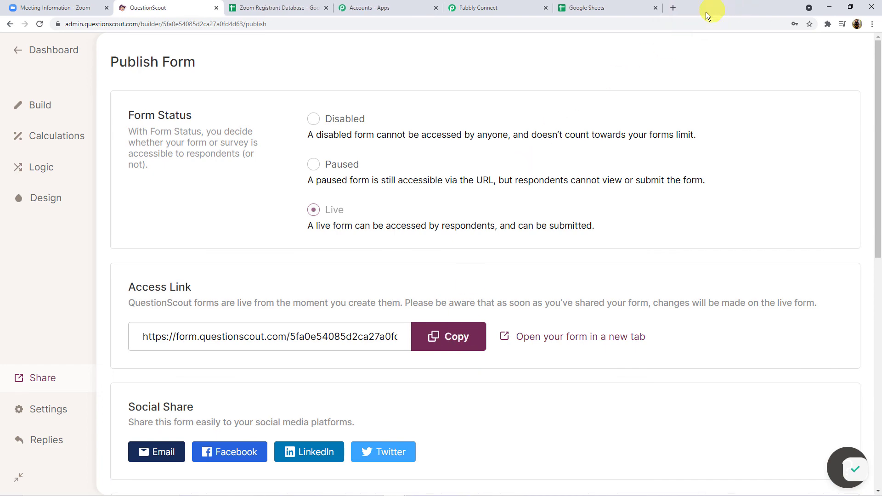
{"action": "left_click", "coordinate": [674, 8]}
{"action": "key", "text": "ctrl+v"}
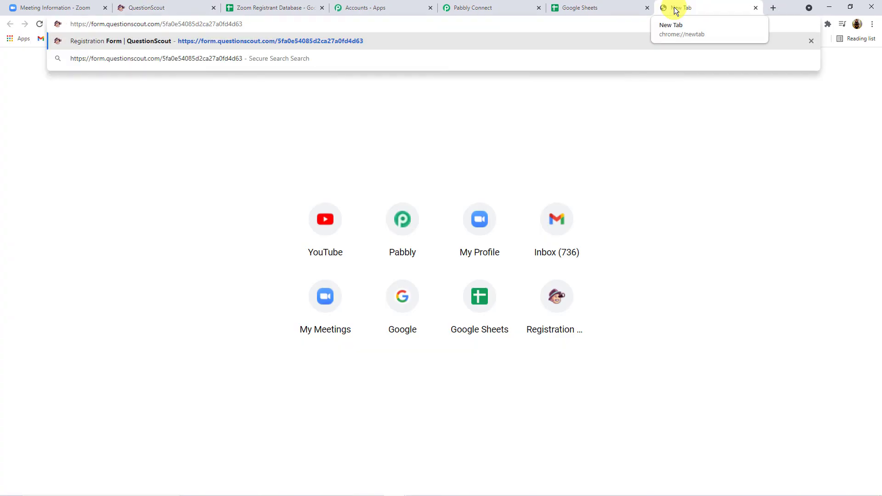
{"action": "key", "text": "Return"}
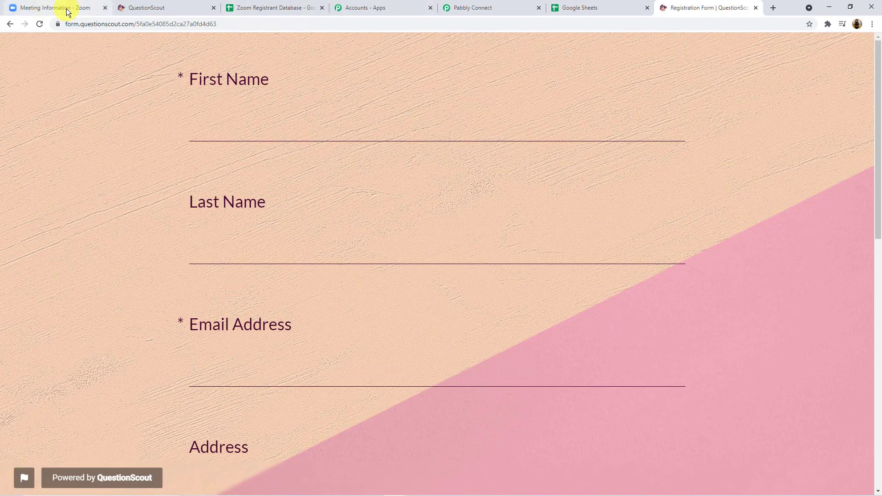
- Check the Zoom registrant count and confirm row 4 of the registrant sheet is still empty
{"action": "left_click", "coordinate": [58, 7]}
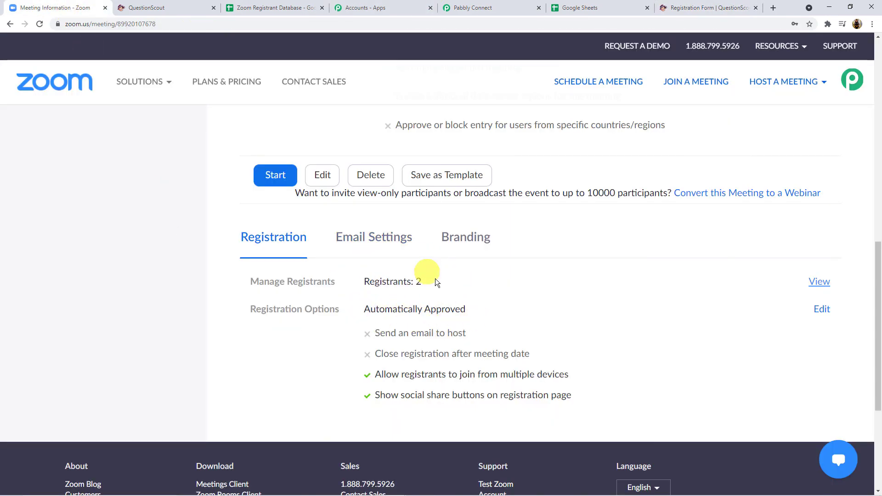
{"action": "left_click", "coordinate": [174, 8]}
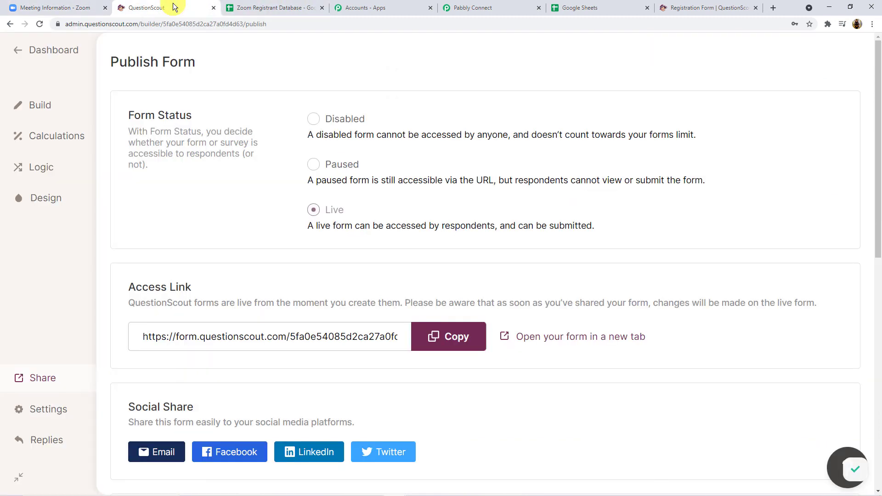
{"action": "left_click", "coordinate": [277, 8]}
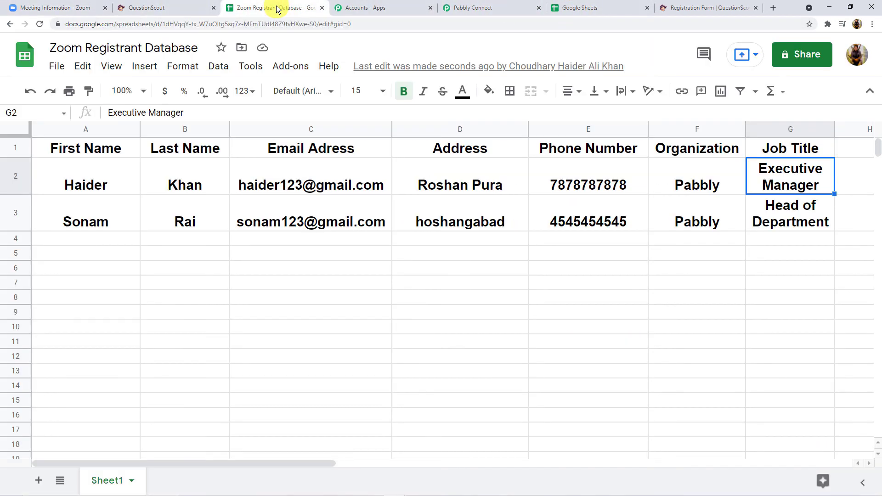
{"action": "left_click", "coordinate": [72, 241]}
{"action": "left_click", "coordinate": [189, 242]}
{"action": "left_click", "coordinate": [321, 245]}
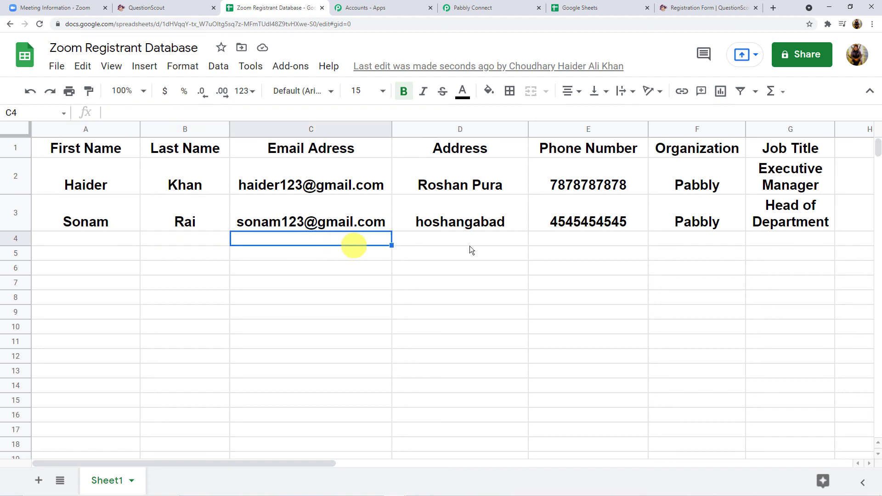
{"action": "left_click", "coordinate": [459, 244]}
{"action": "left_click", "coordinate": [588, 239]}
- Enter the test registrant's first name, last name and e-mail address, fixing a capitalization typo
{"action": "left_click", "coordinate": [724, 6]}
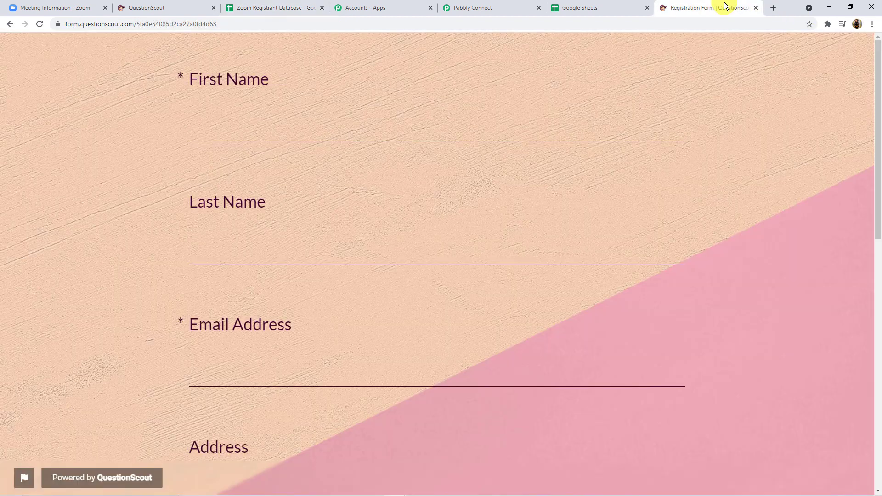
{"action": "left_click", "coordinate": [241, 125]}
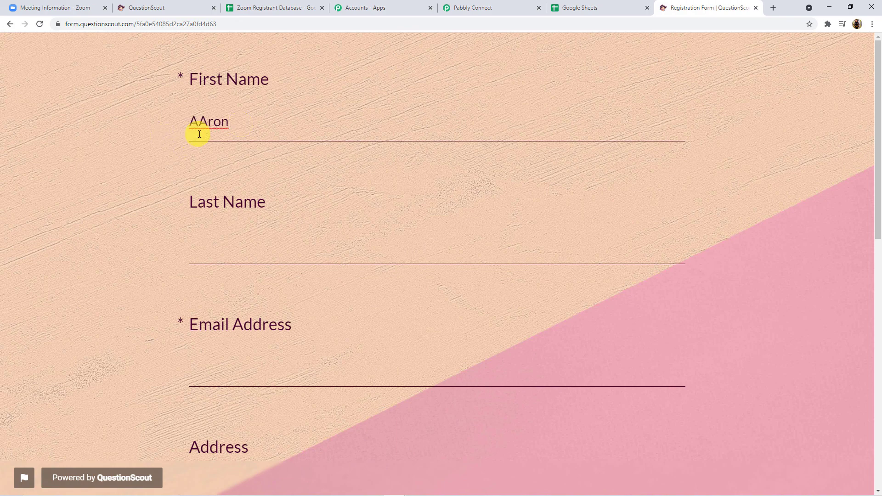
{"action": "left_click", "coordinate": [208, 123]}
{"action": "key", "text": "Delete"}
{"action": "type", "text": "a"}
{"action": "left_click", "coordinate": [294, 251]}
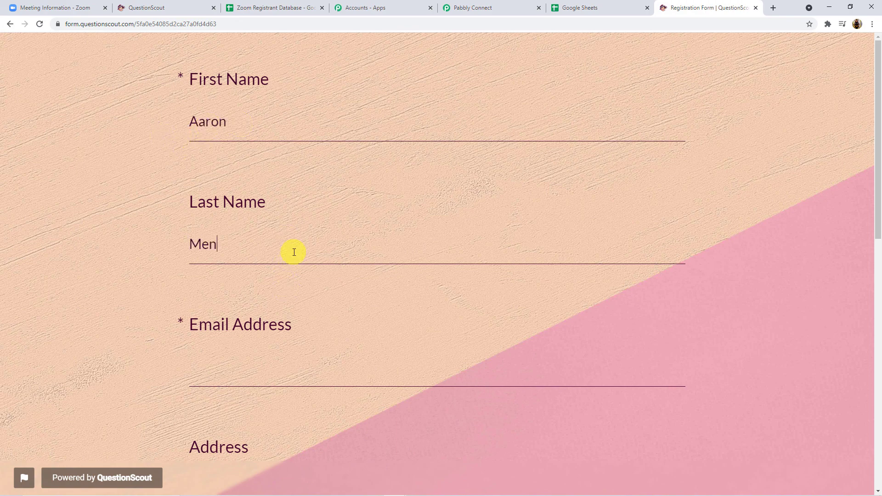
{"action": "scroll", "coordinate": [294, 251], "scroll_direction": "down", "scroll_amount": 4}
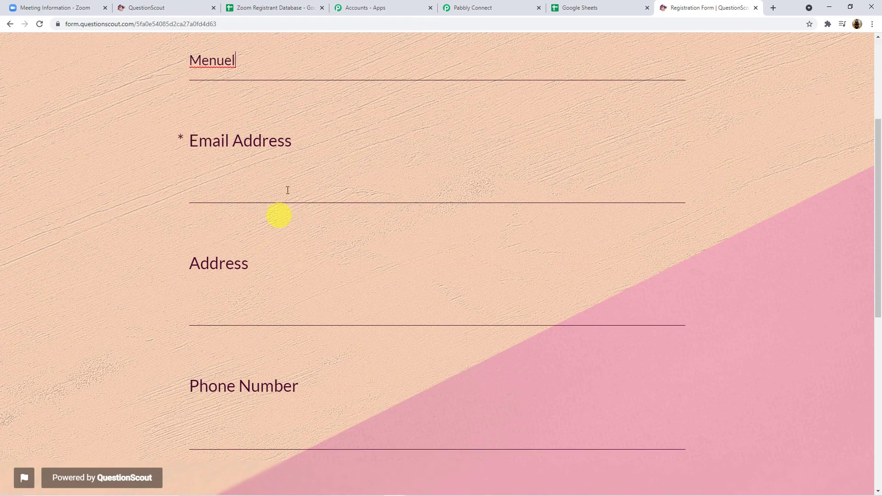
{"action": "left_click", "coordinate": [286, 184]}
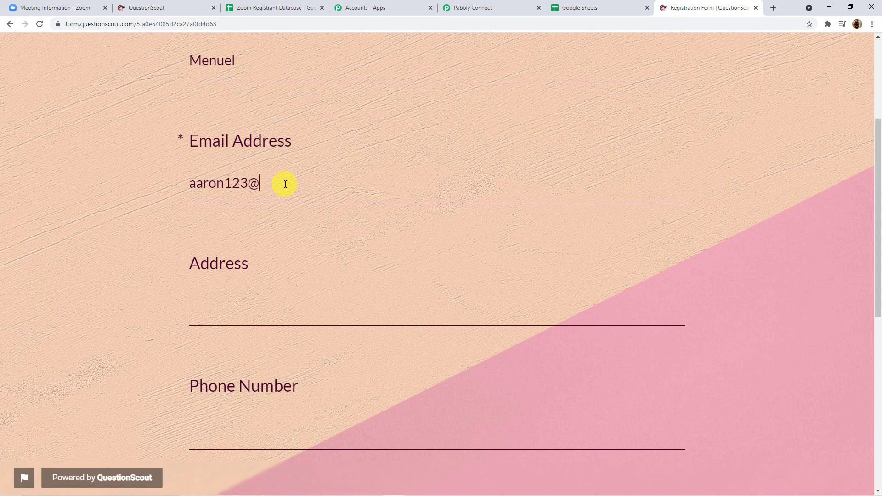
- Add the address, phone number, organization Pabbly and job title Video Host, then submit
{"action": "left_click", "coordinate": [241, 314]}
{"action": "type", "text": "New "}
{"action": "type", "text": "Market"}
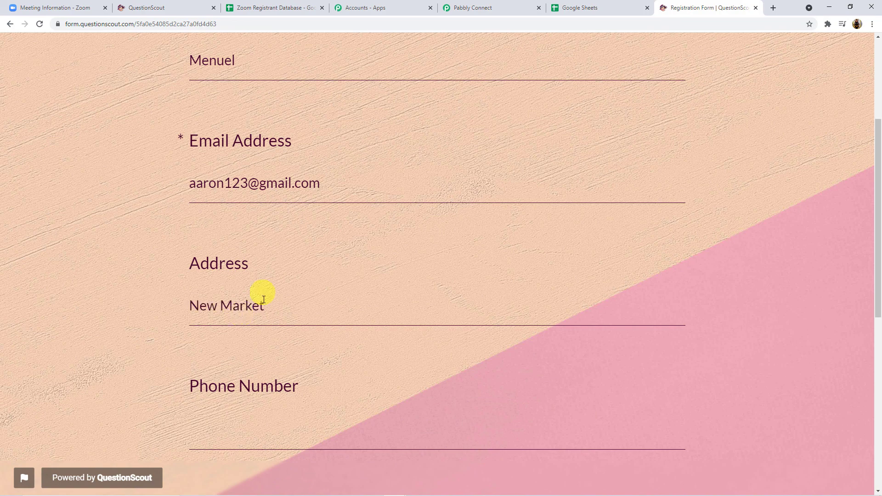
{"action": "scroll", "coordinate": [262, 291], "scroll_direction": "down", "scroll_amount": 2}
{"action": "left_click", "coordinate": [246, 341]}
{"action": "type", "text": "12"}
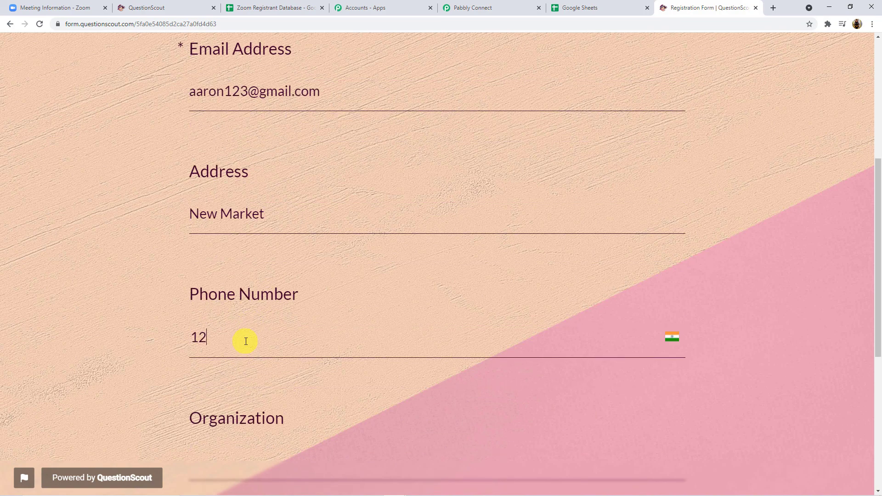
{"action": "type", "text": "12121212"}
{"action": "scroll", "coordinate": [246, 341], "scroll_direction": "down", "scroll_amount": 4}
{"action": "left_click", "coordinate": [283, 282]}
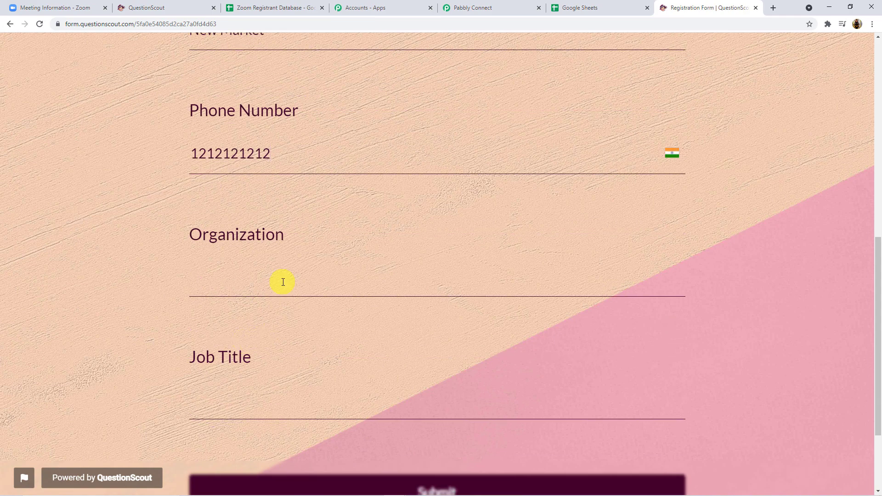
{"action": "type", "text": "Pabbly"}
{"action": "left_click", "coordinate": [227, 407]}
{"action": "type", "text": "Video H"}
{"action": "type", "text": "ost"}
{"action": "scroll", "coordinate": [227, 407], "scroll_direction": "down", "scroll_amount": 2}
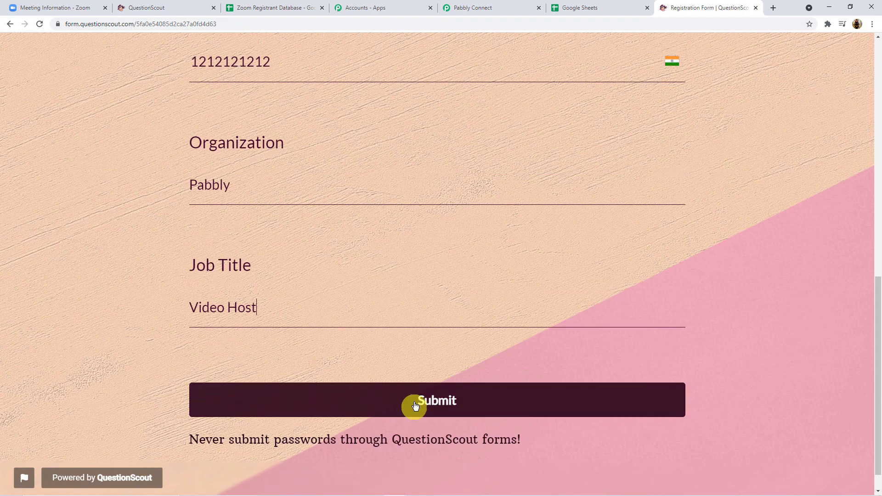
{"action": "left_click", "coordinate": [414, 405]}
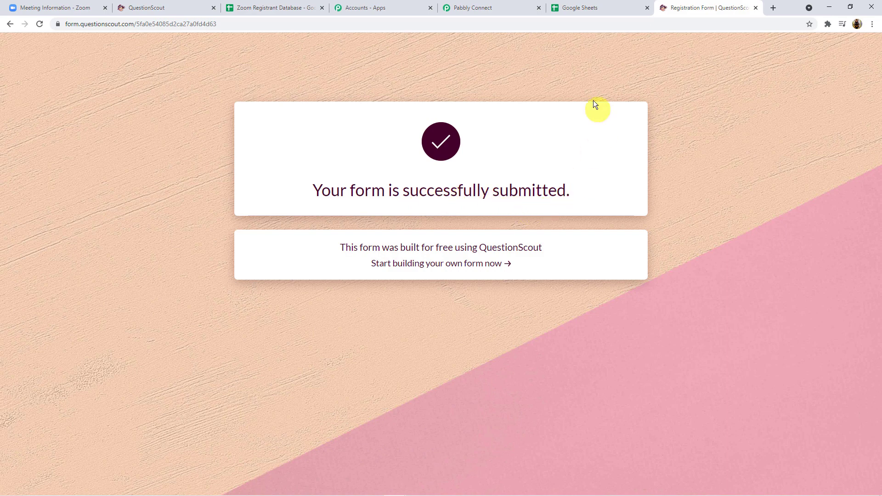
- Open the Zoom Registrant Database and inspect the new row 4 entry
{"action": "left_click", "coordinate": [276, 8]}
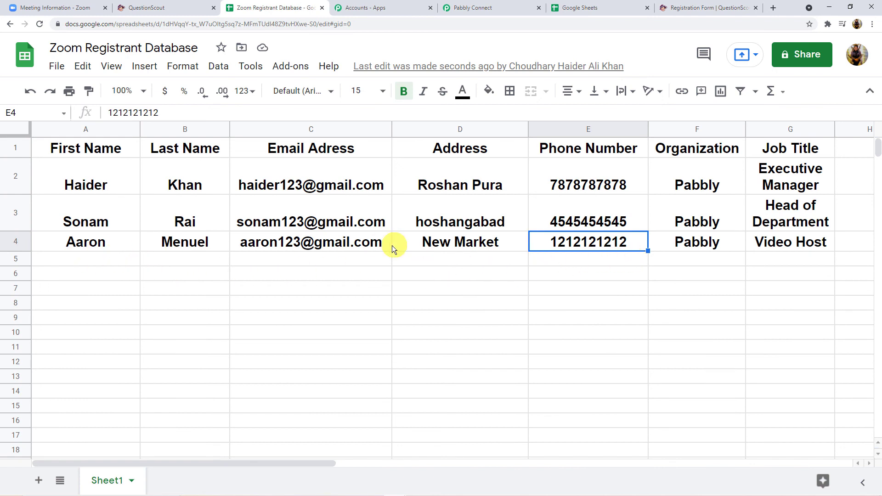
{"action": "left_click", "coordinate": [103, 246]}
{"action": "left_click", "coordinate": [222, 245]}
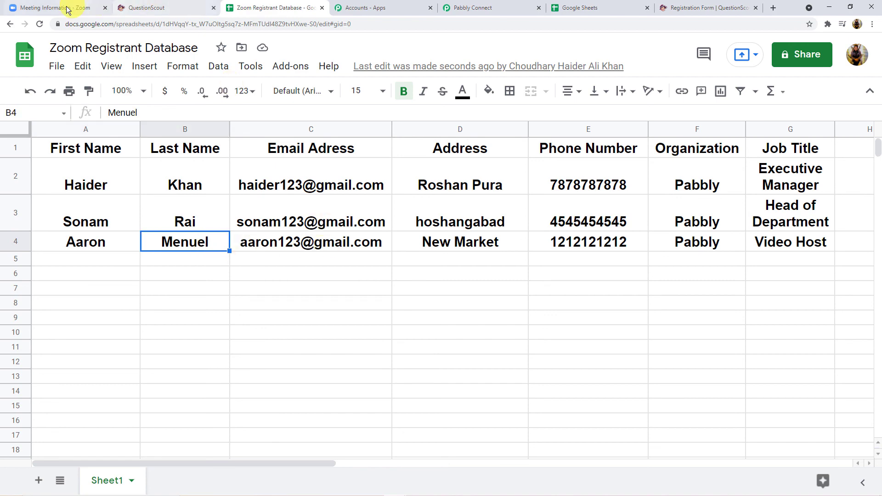
- Reload the Zoom meeting, review its three registrants, then go back to Pabbly Connect
{"action": "left_click", "coordinate": [16, 8]}
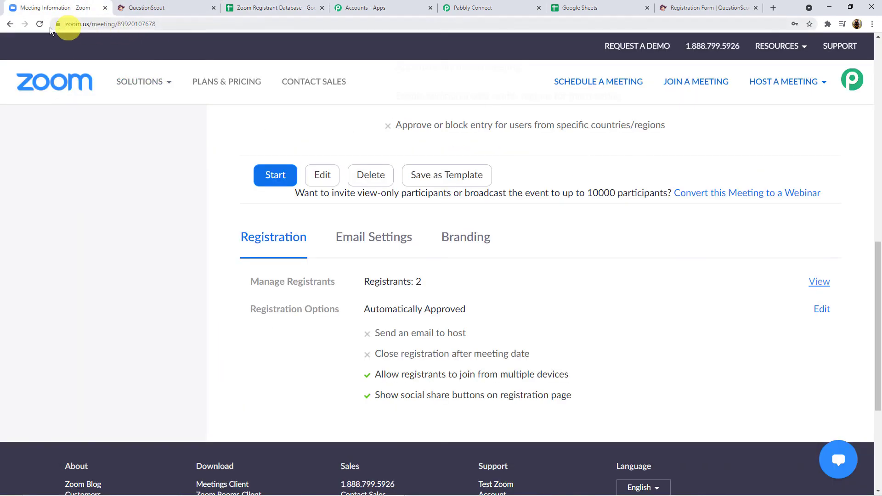
{"action": "left_click", "coordinate": [41, 24]}
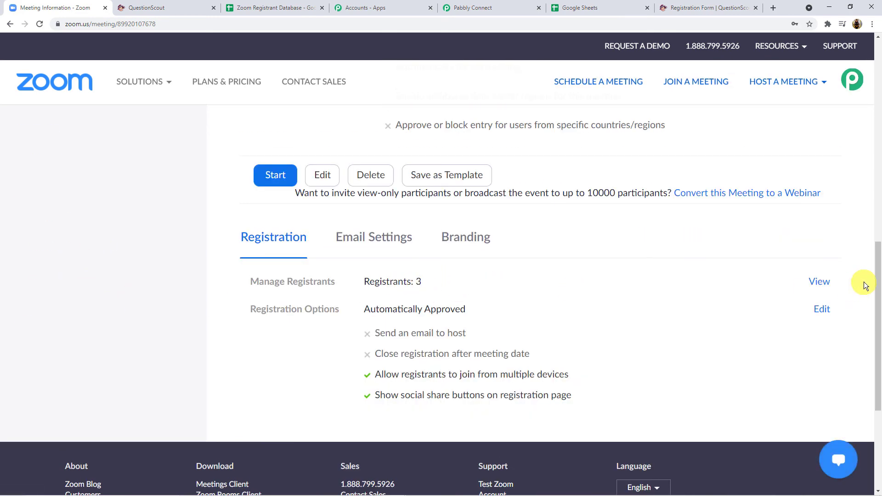
{"action": "left_click", "coordinate": [819, 283]}
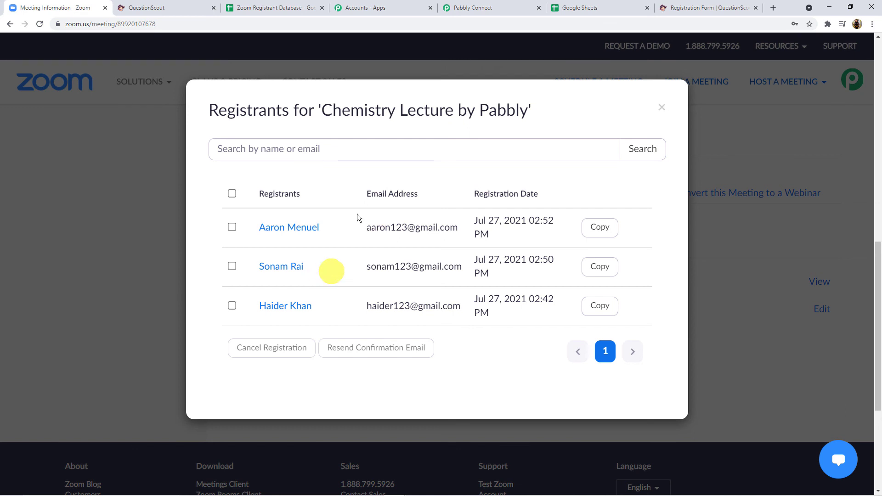
{"action": "left_click", "coordinate": [496, 10]}
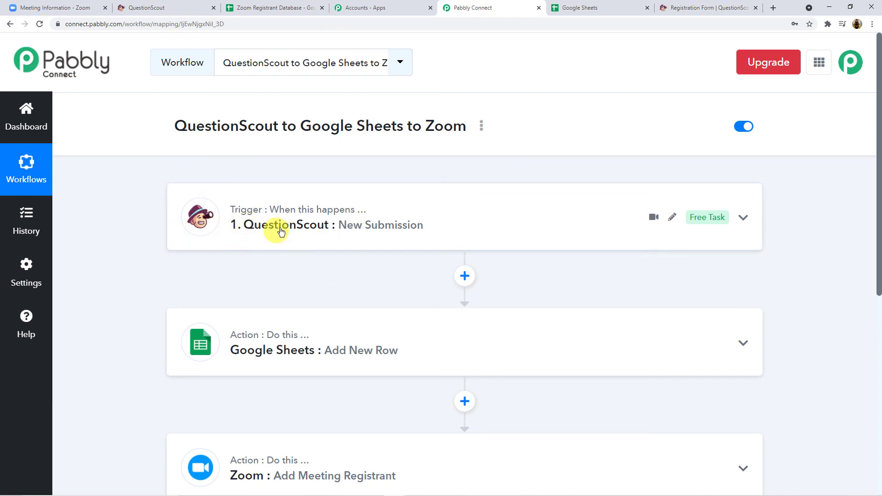
{"action": "scroll", "coordinate": [238, 385], "scroll_direction": "down", "scroll_amount": 2}
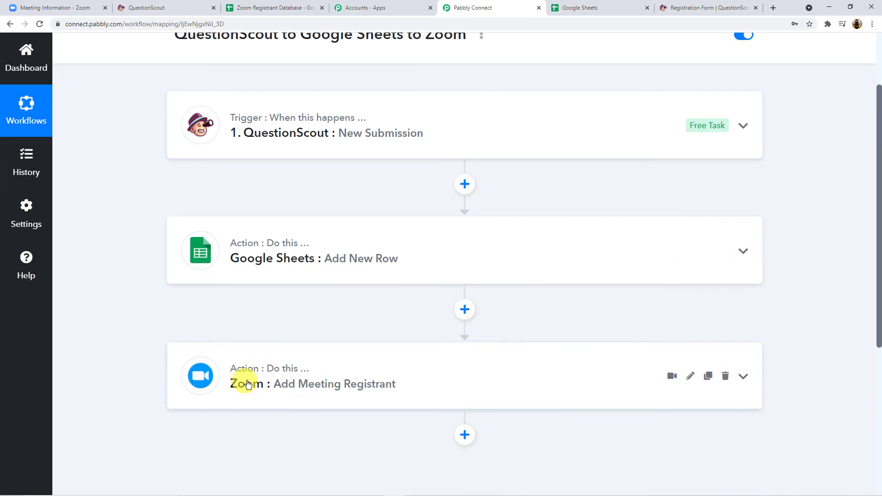
{"action": "scroll", "coordinate": [282, 310], "scroll_direction": "up", "scroll_amount": 2}
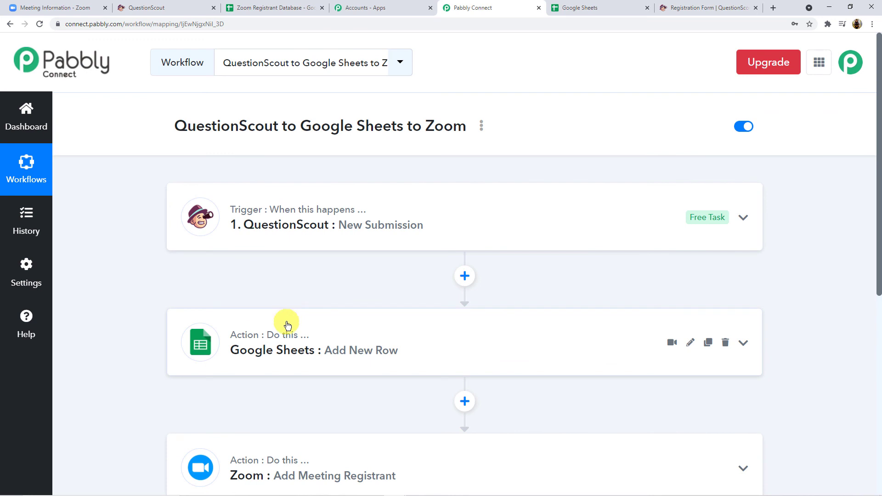